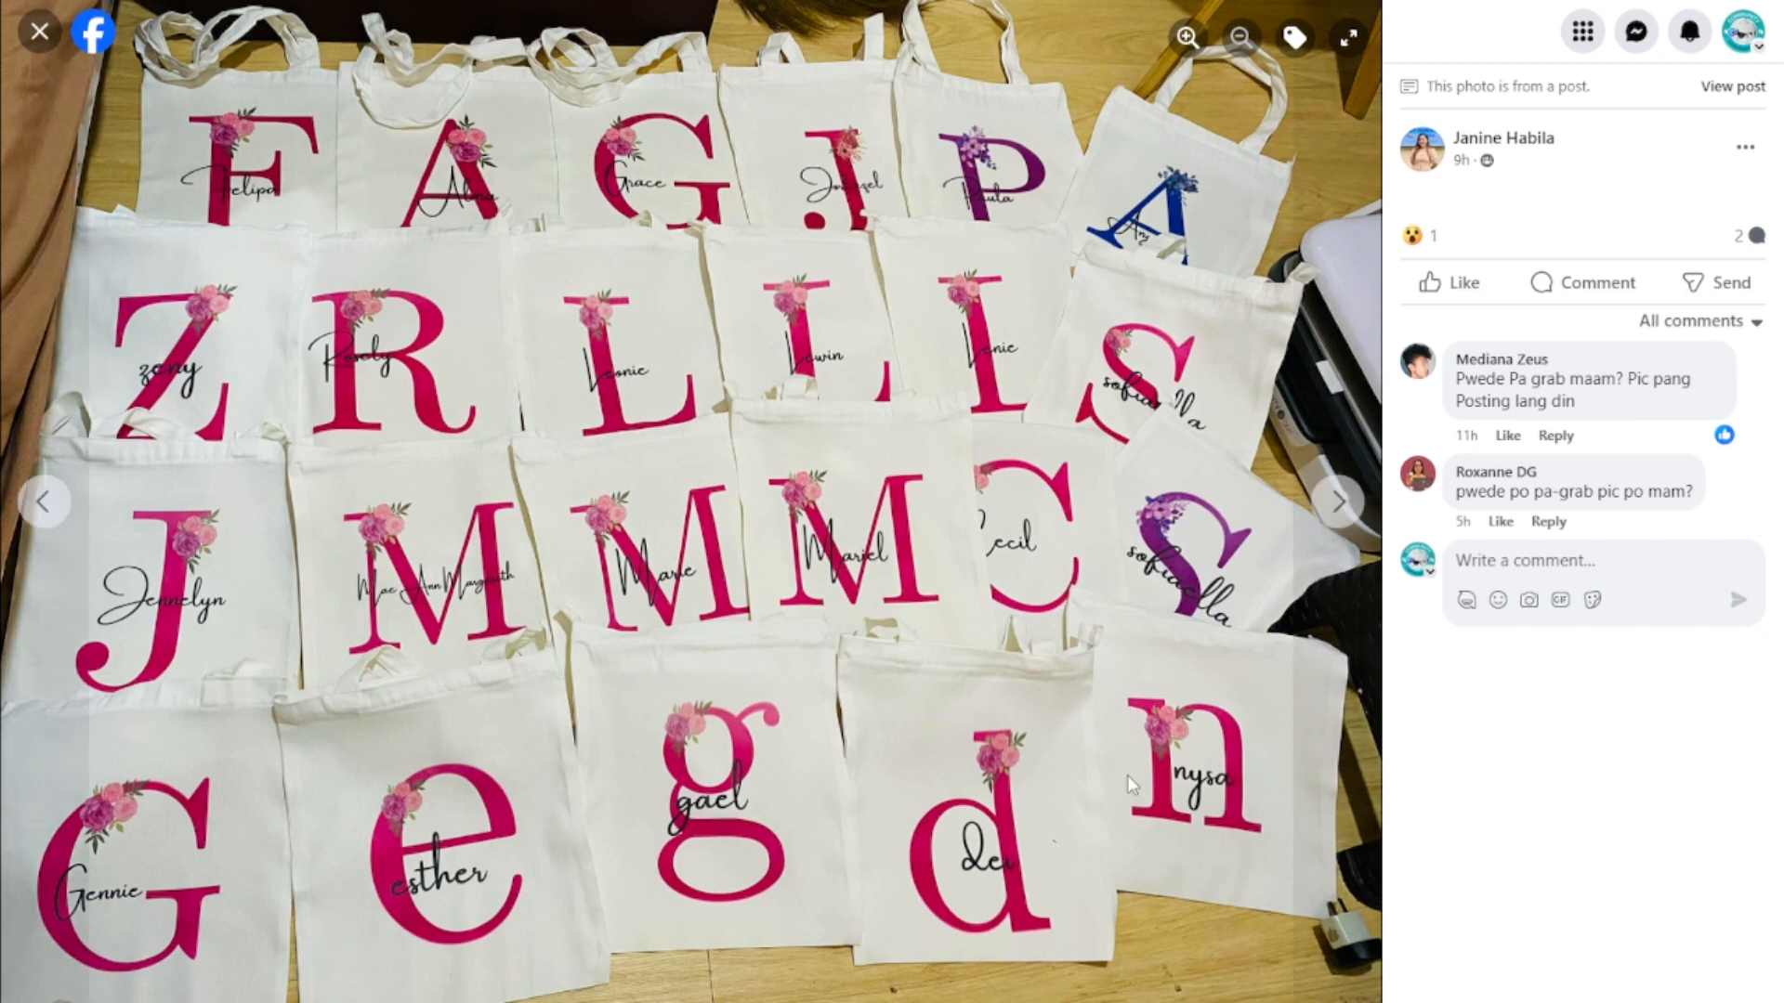
{"action": "key", "text": "F11"}
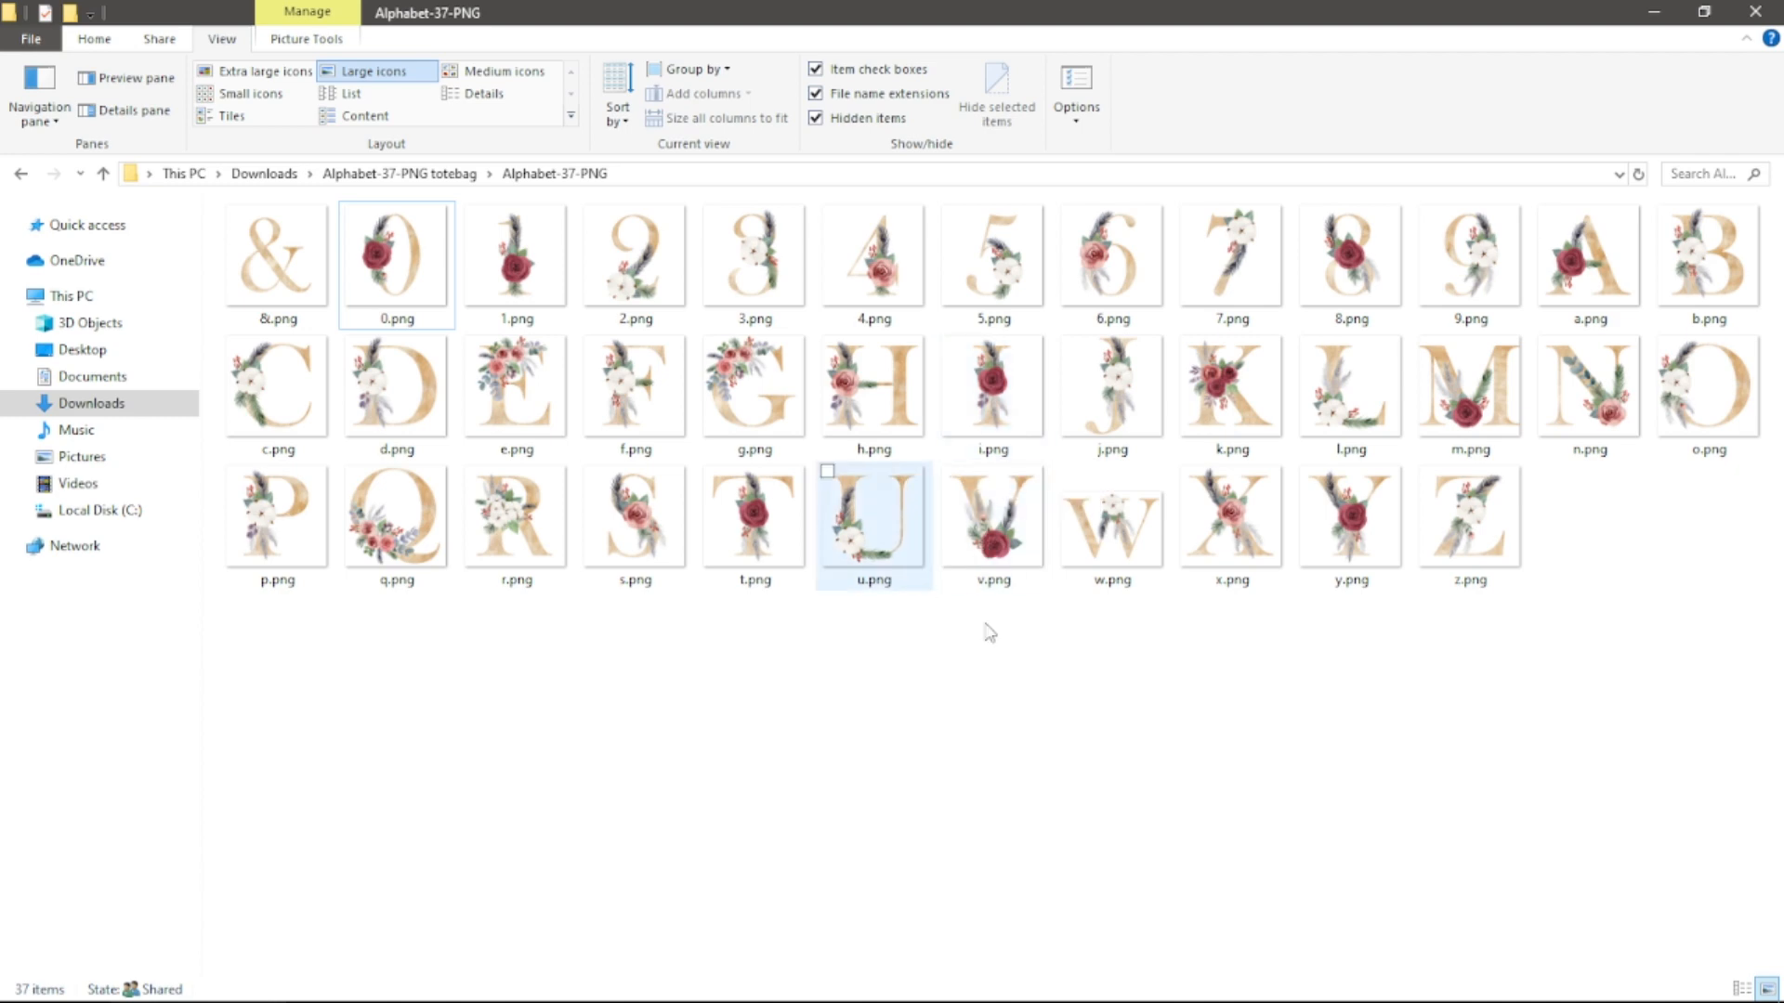
Look through the floral letter and number images in the Alphabet-37-PNG folder
{"action": "mouse_move", "coordinate": [264, 401]}
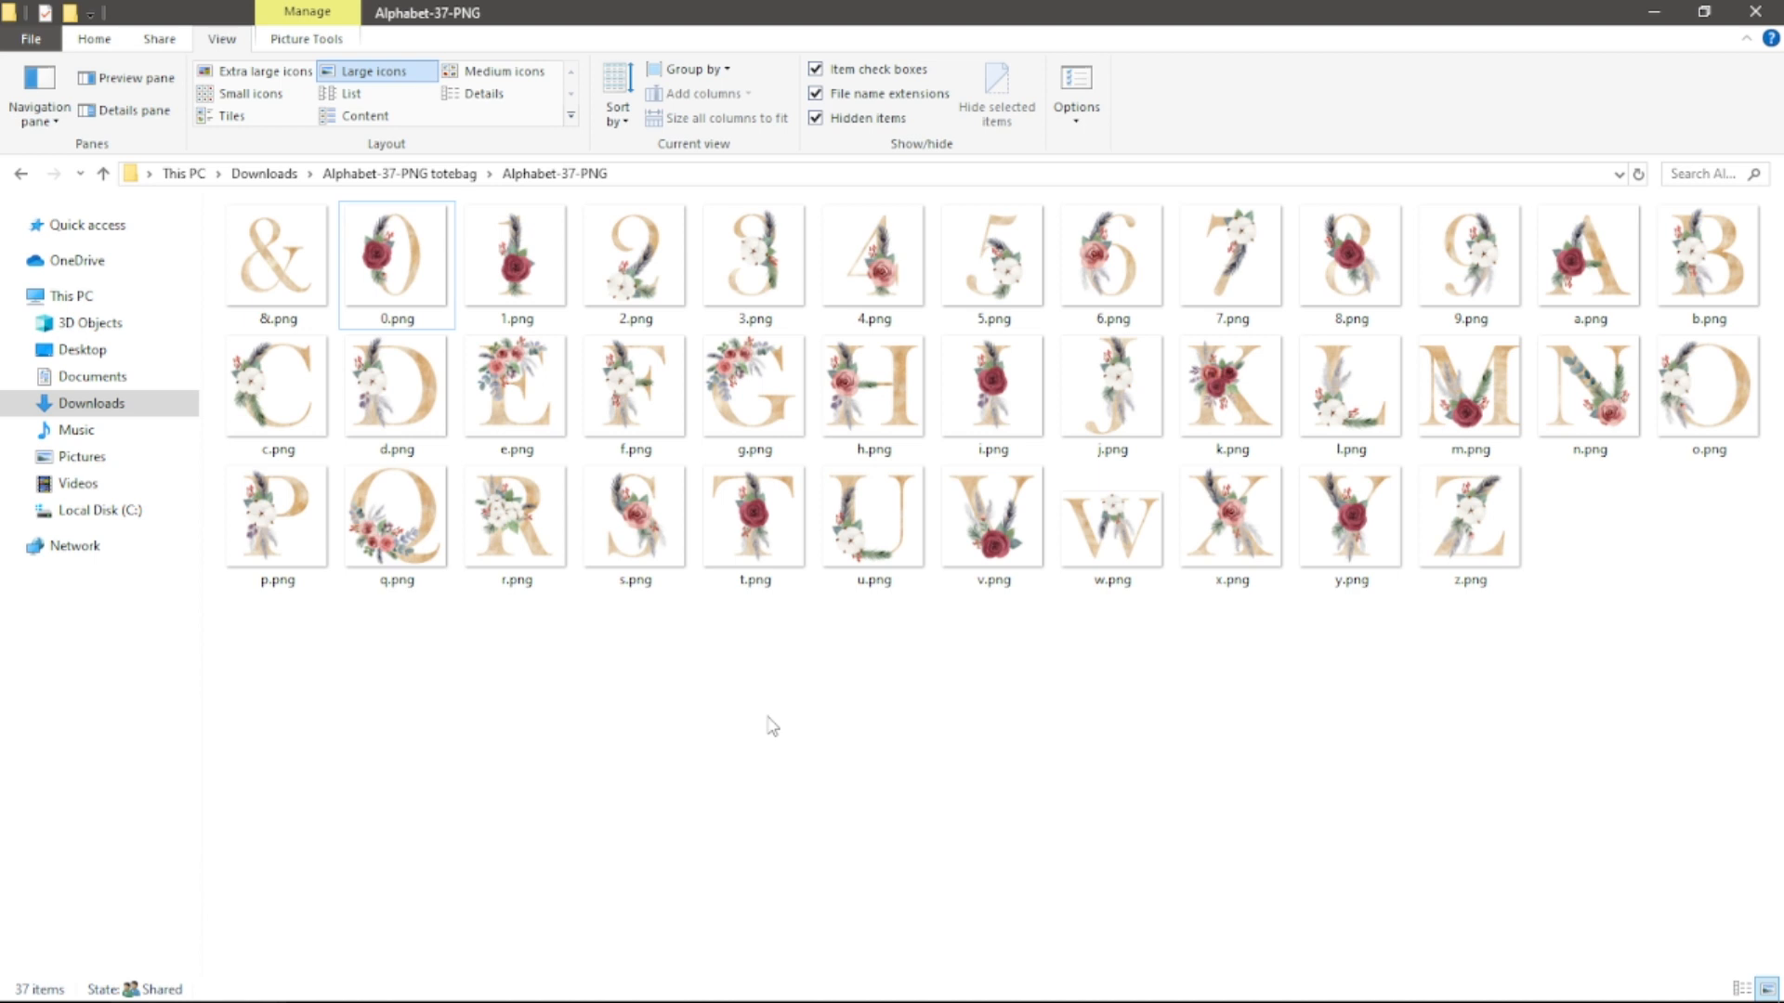
{"action": "left_click", "coordinate": [1013, 418]}
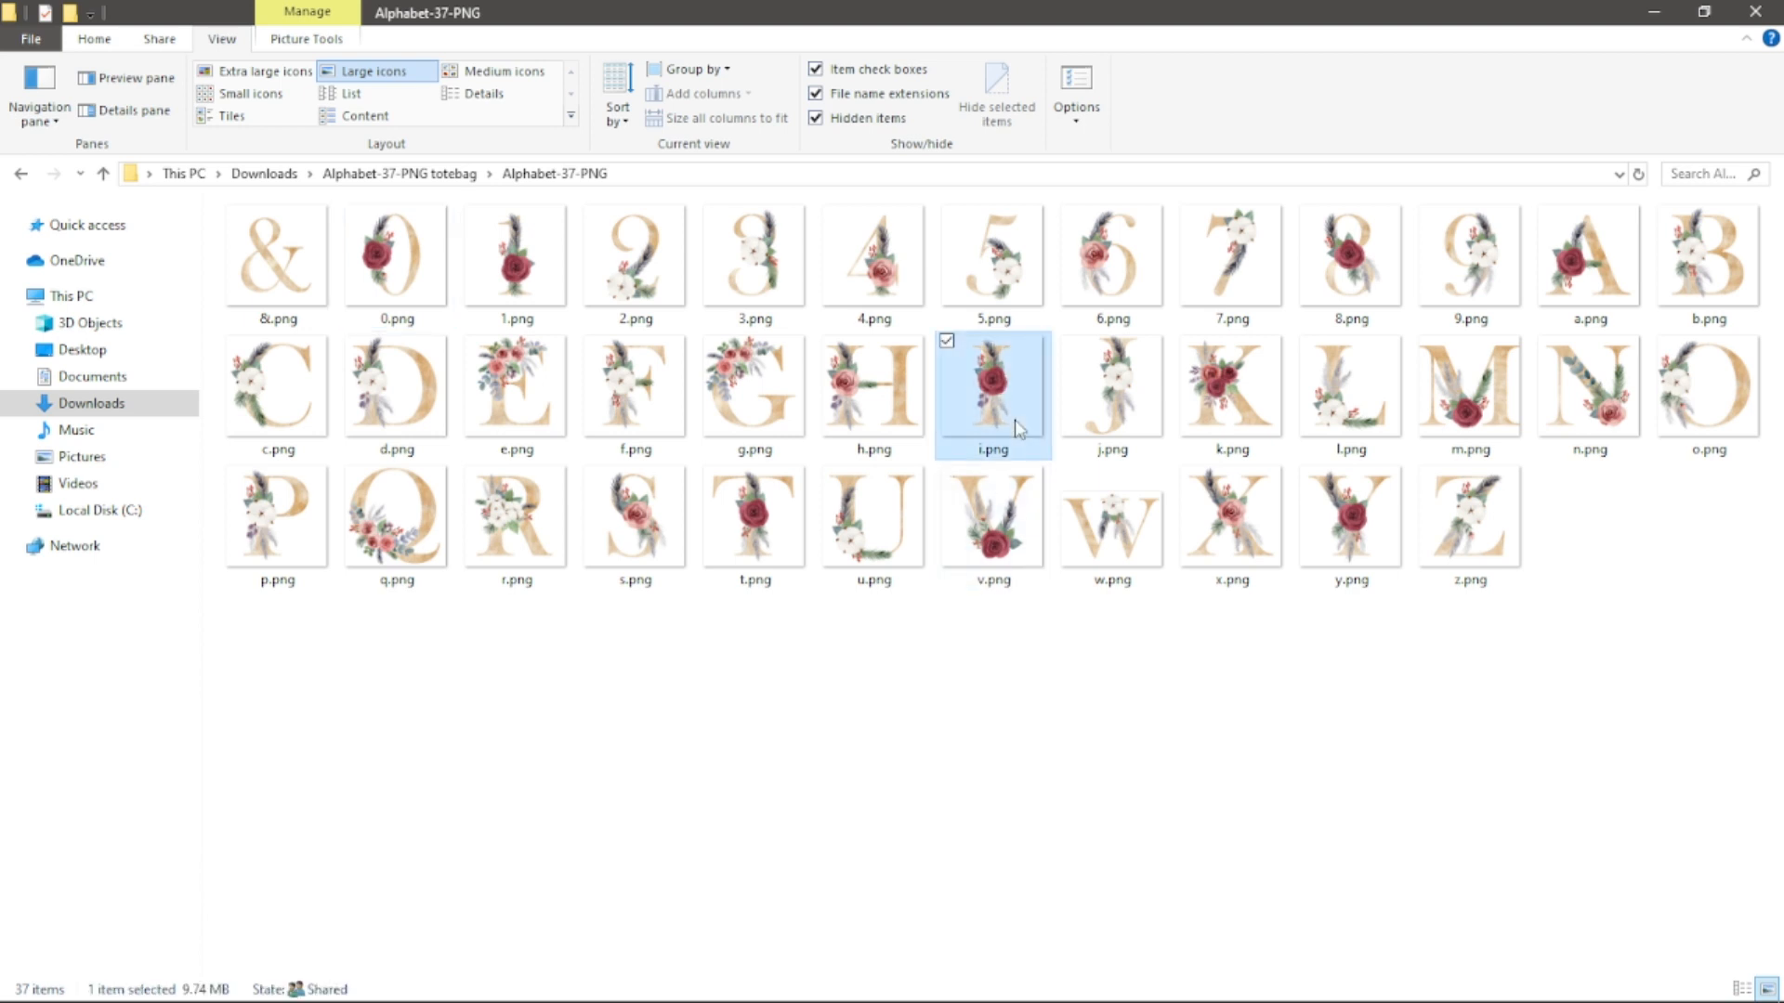
{"action": "left_click", "coordinate": [852, 415]}
{"action": "left_click", "coordinate": [756, 411]}
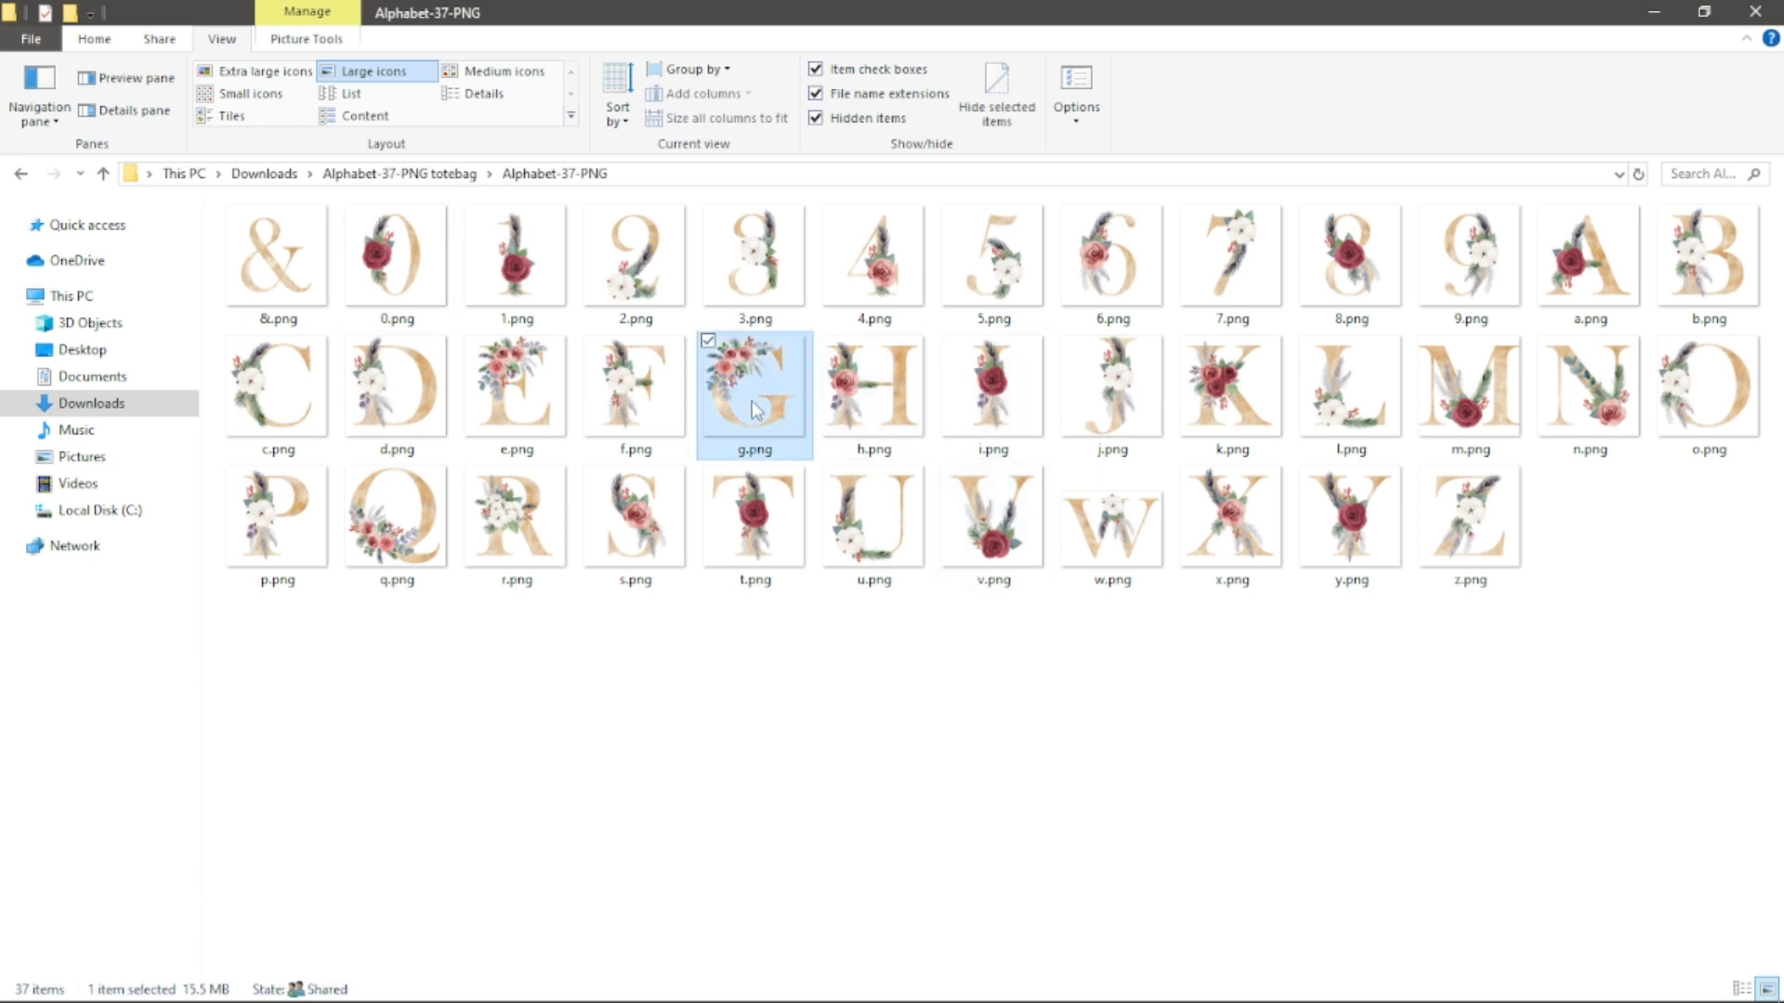
{"action": "left_click", "coordinate": [663, 410]}
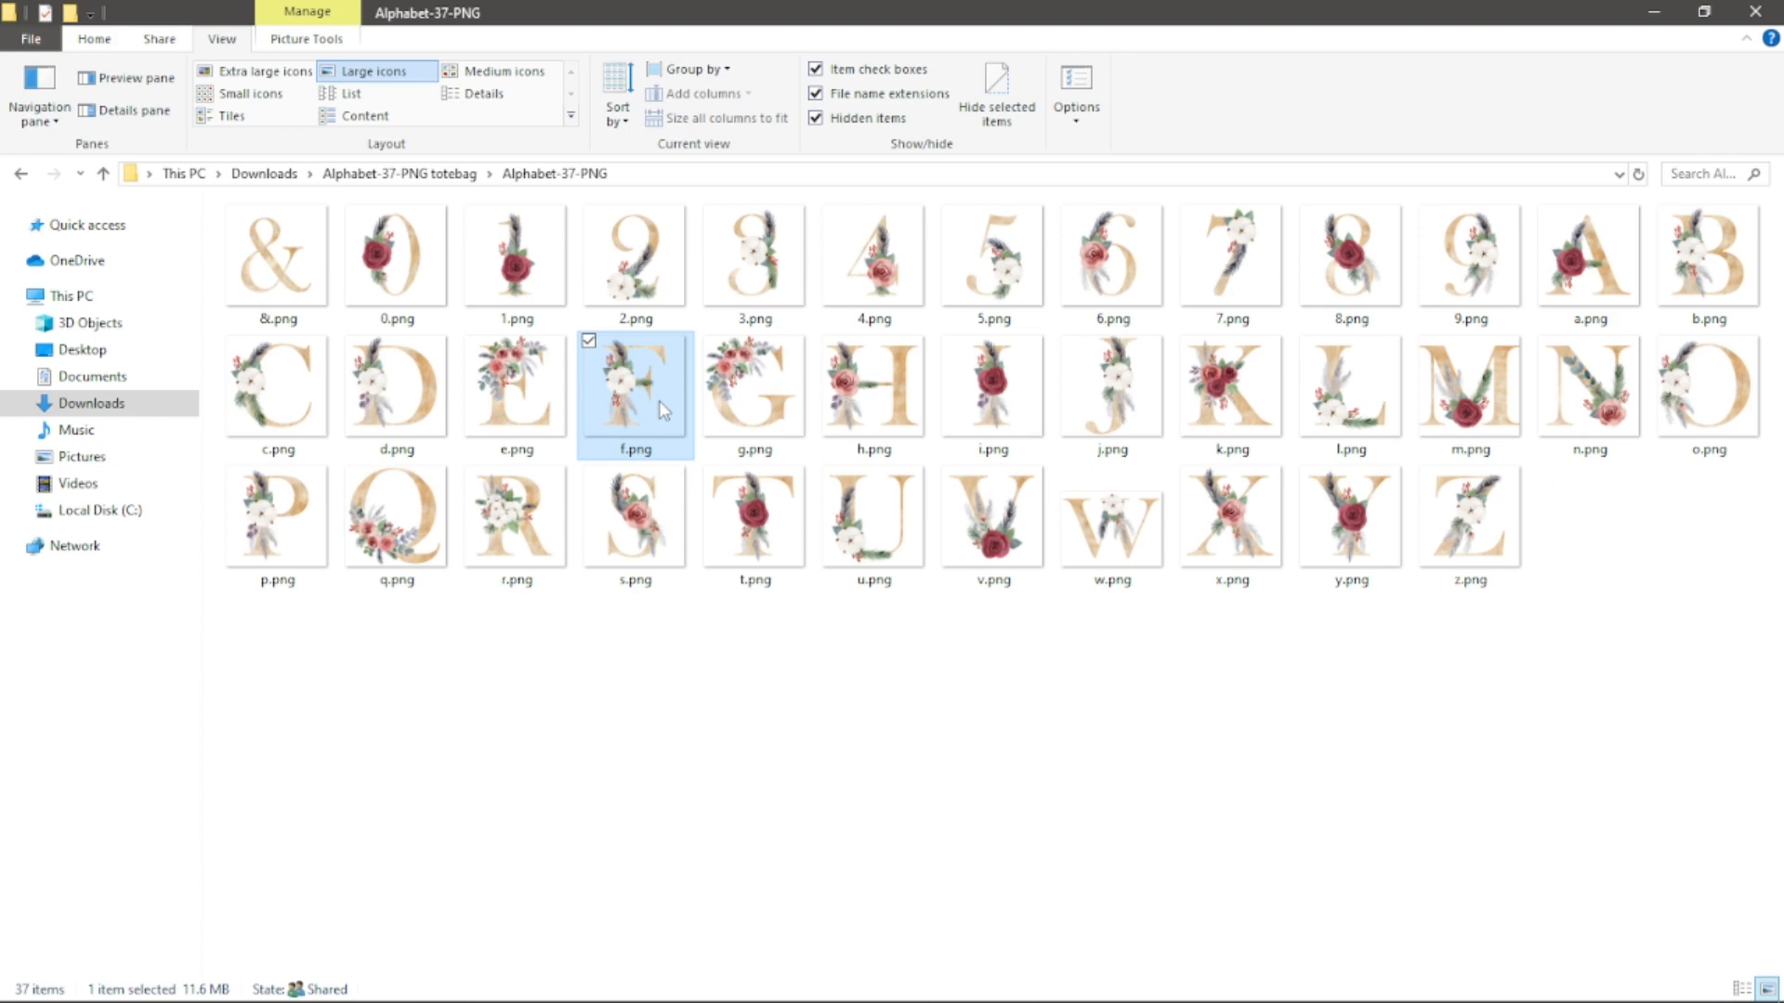
{"action": "left_click", "coordinate": [1559, 388]}
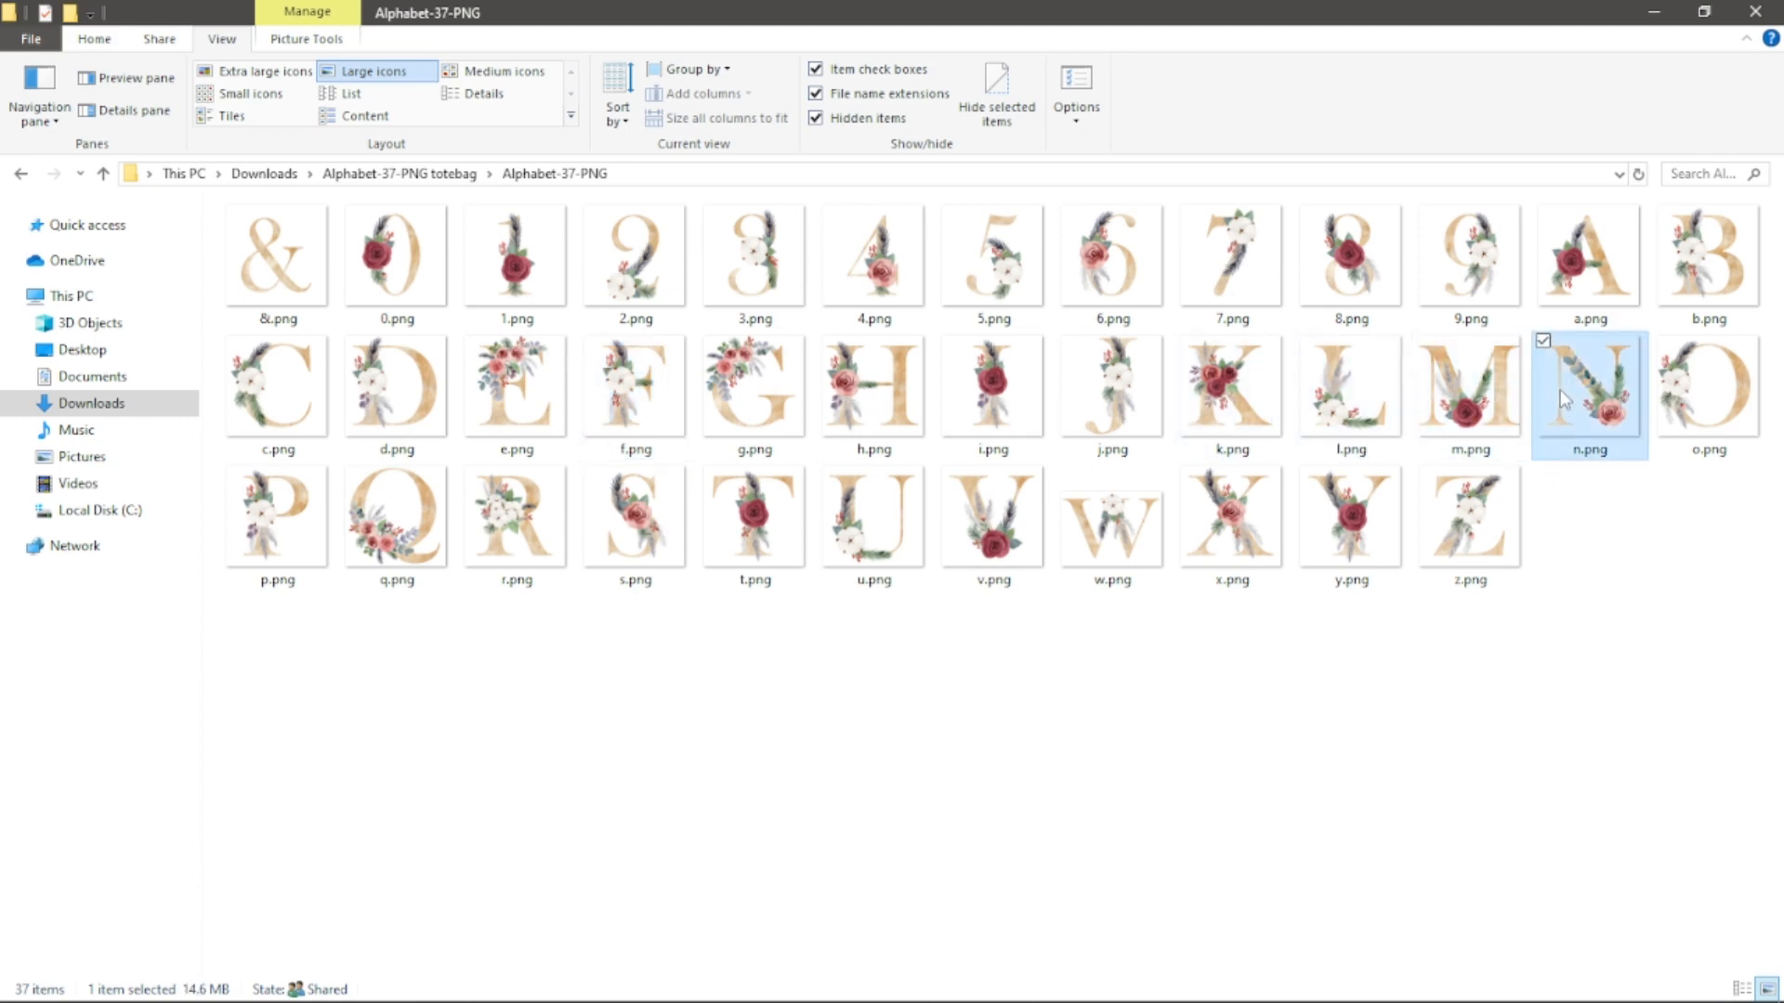
{"action": "left_click", "coordinate": [282, 275]}
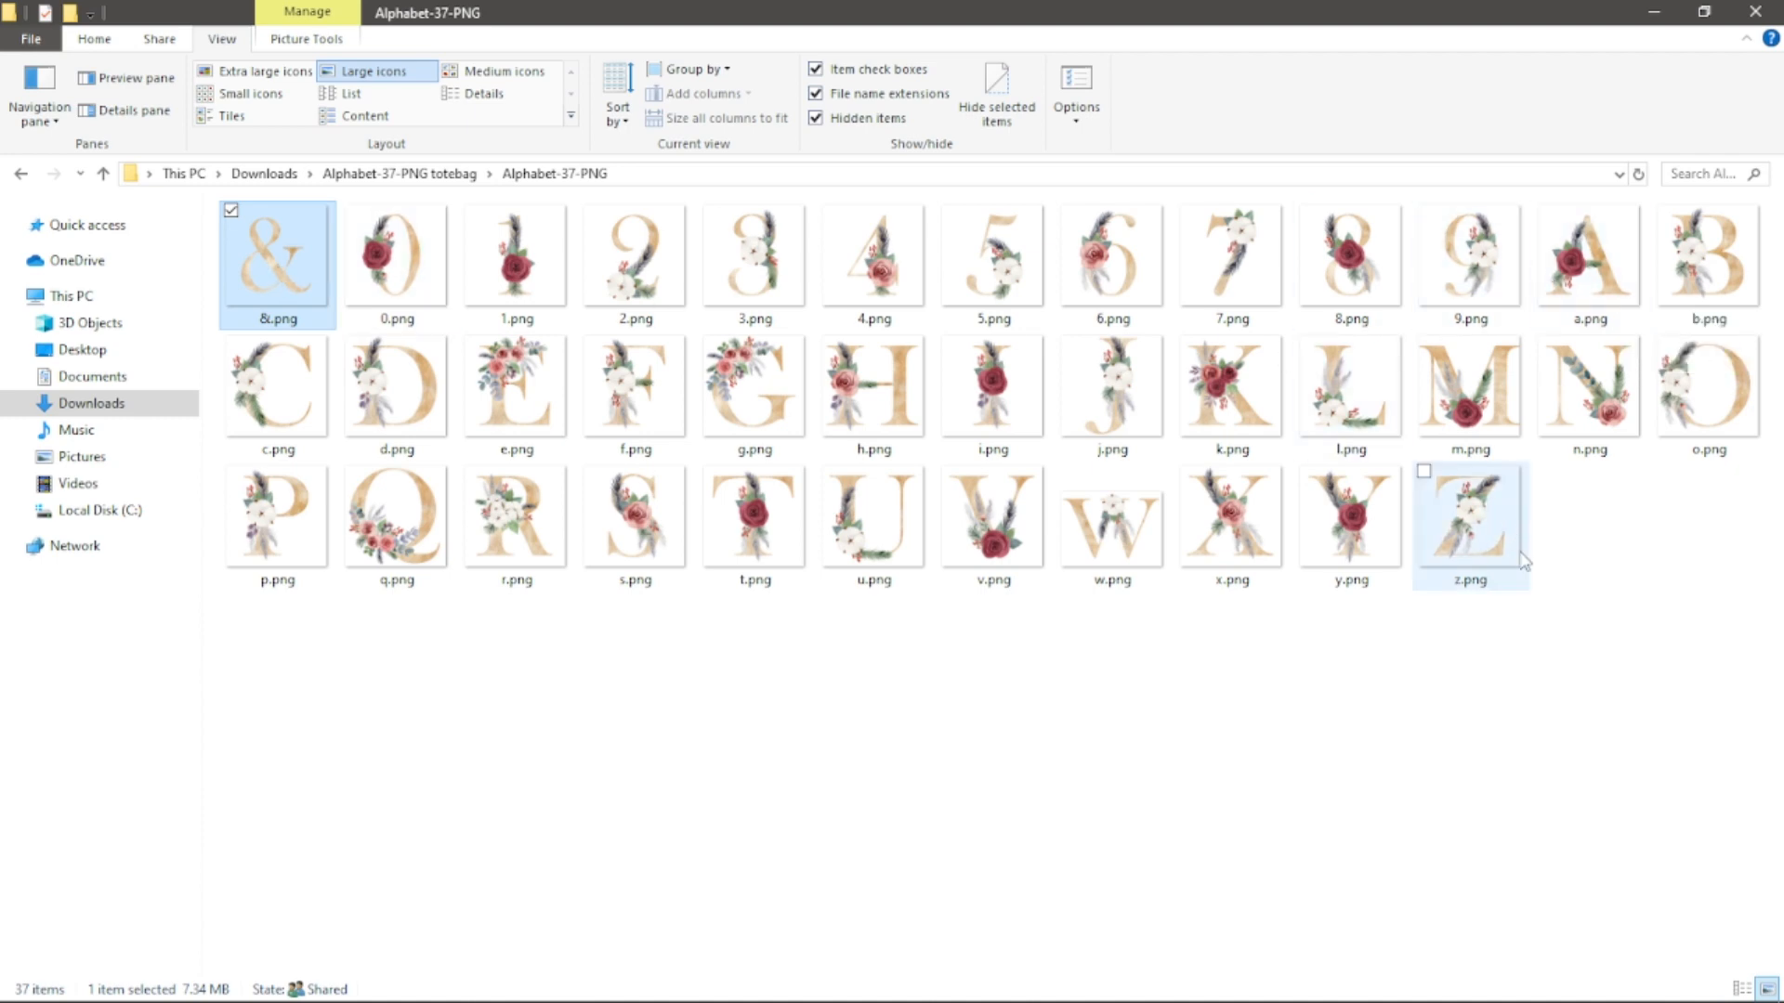
{"action": "left_click", "coordinate": [1584, 559]}
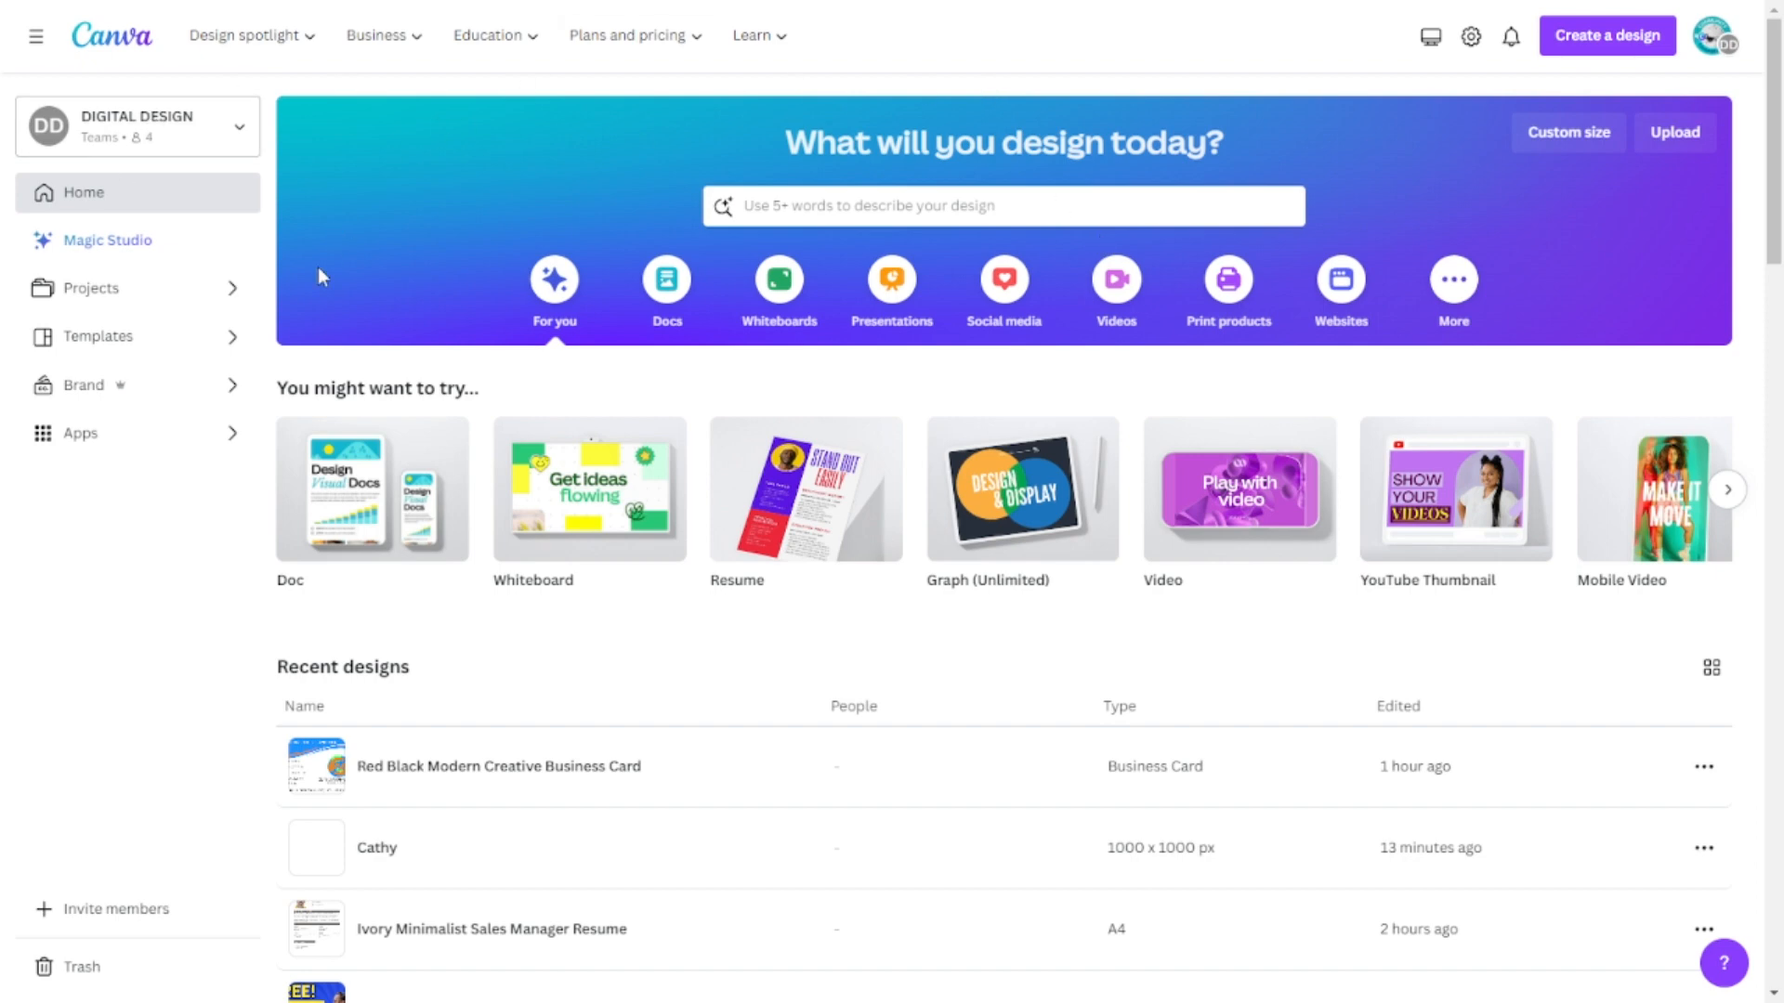
Switch to Canva and enter a custom design size of 1000 × 1000 px, keeping pixels as the unit
{"action": "left_click", "coordinate": [1570, 149]}
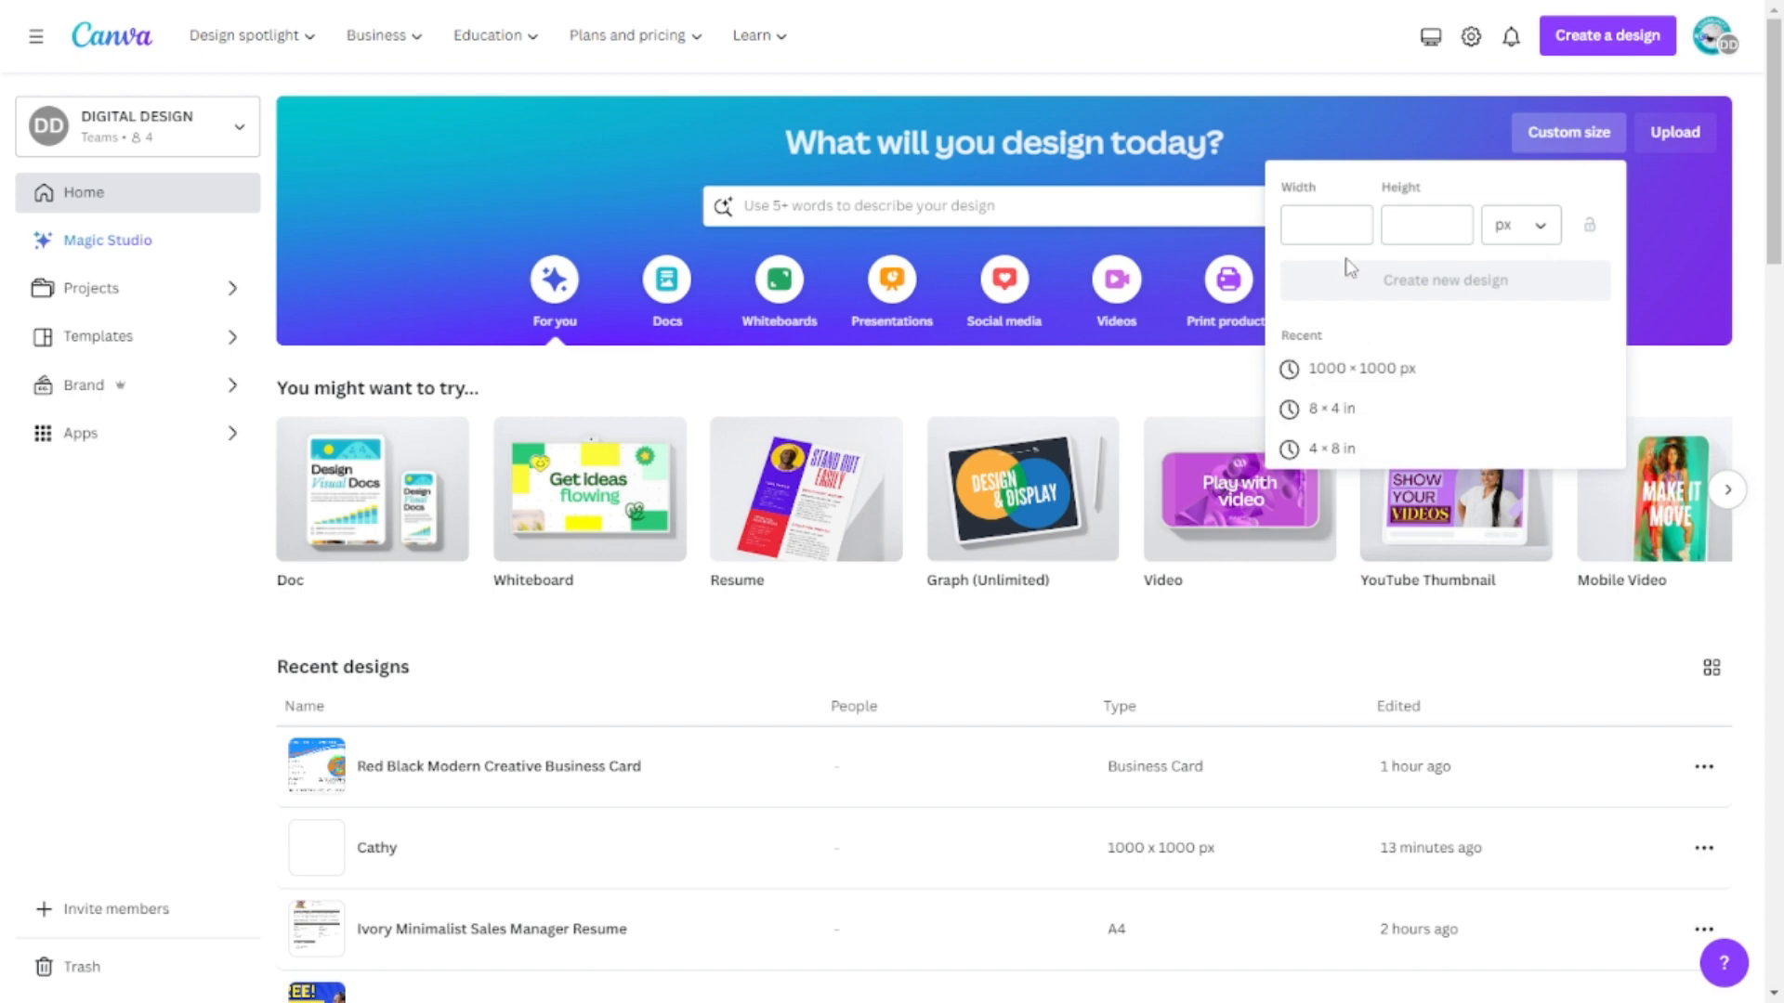
{"action": "left_click", "coordinate": [1327, 227]}
{"action": "left_click", "coordinate": [1538, 234]}
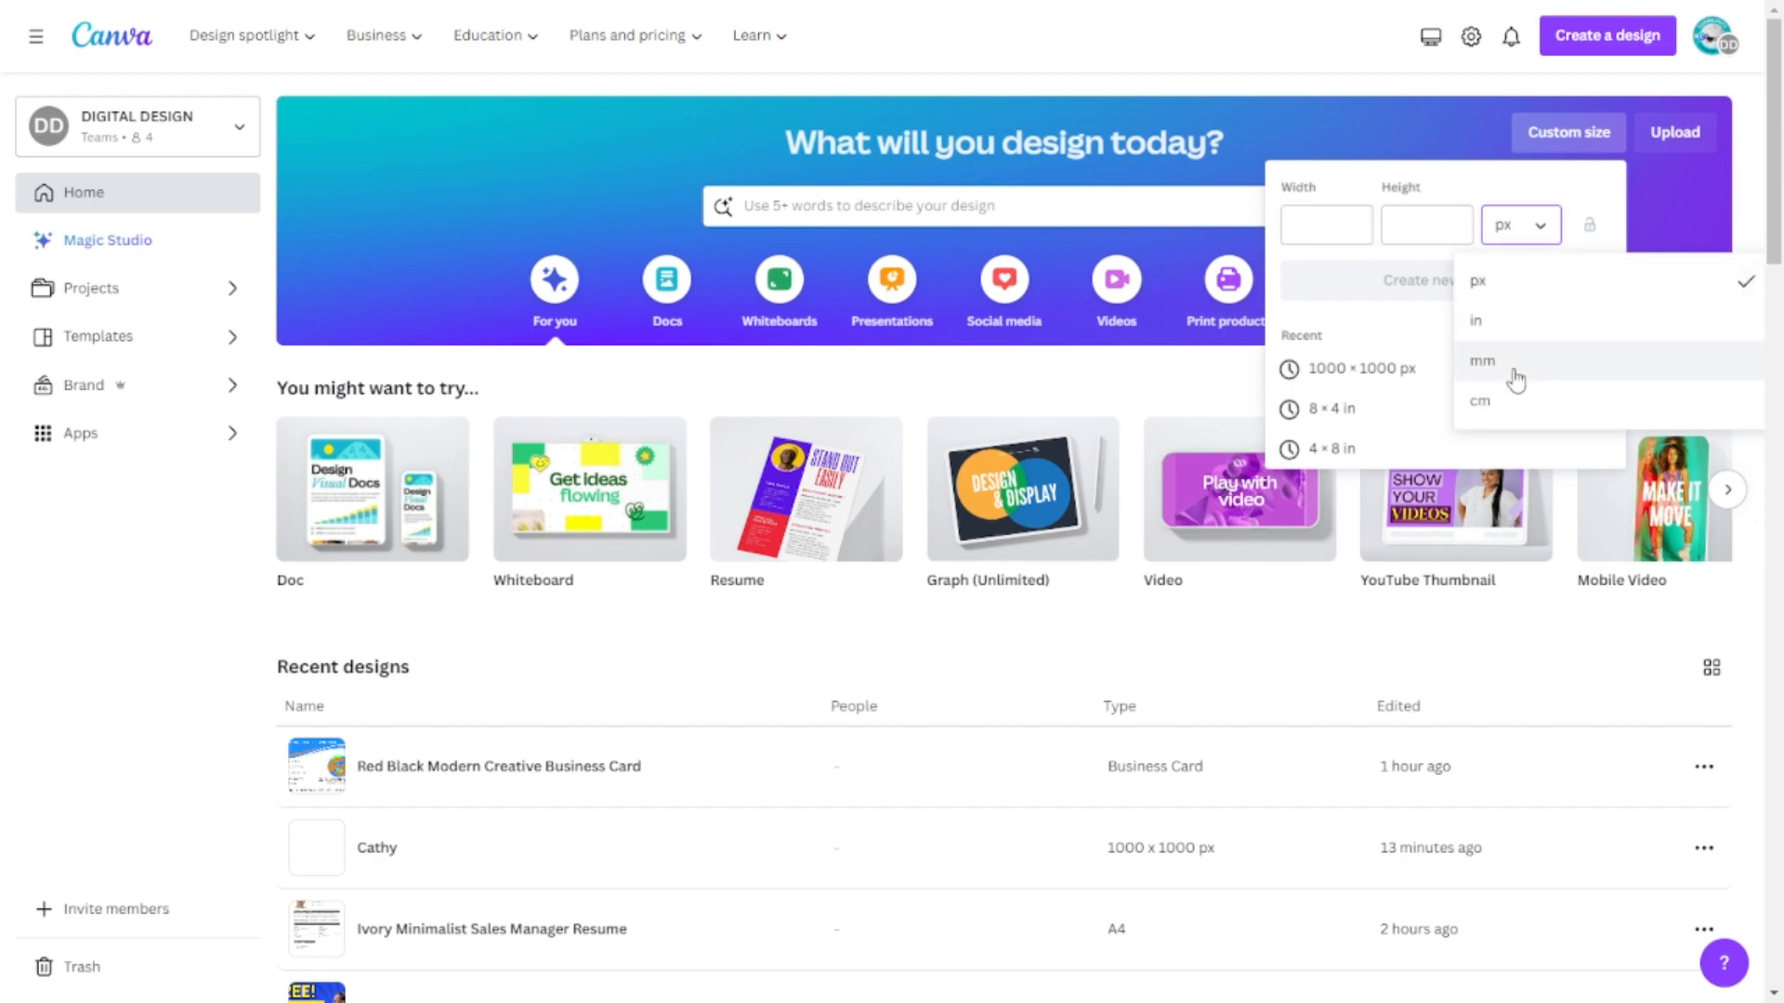
{"action": "left_click", "coordinate": [1312, 231]}
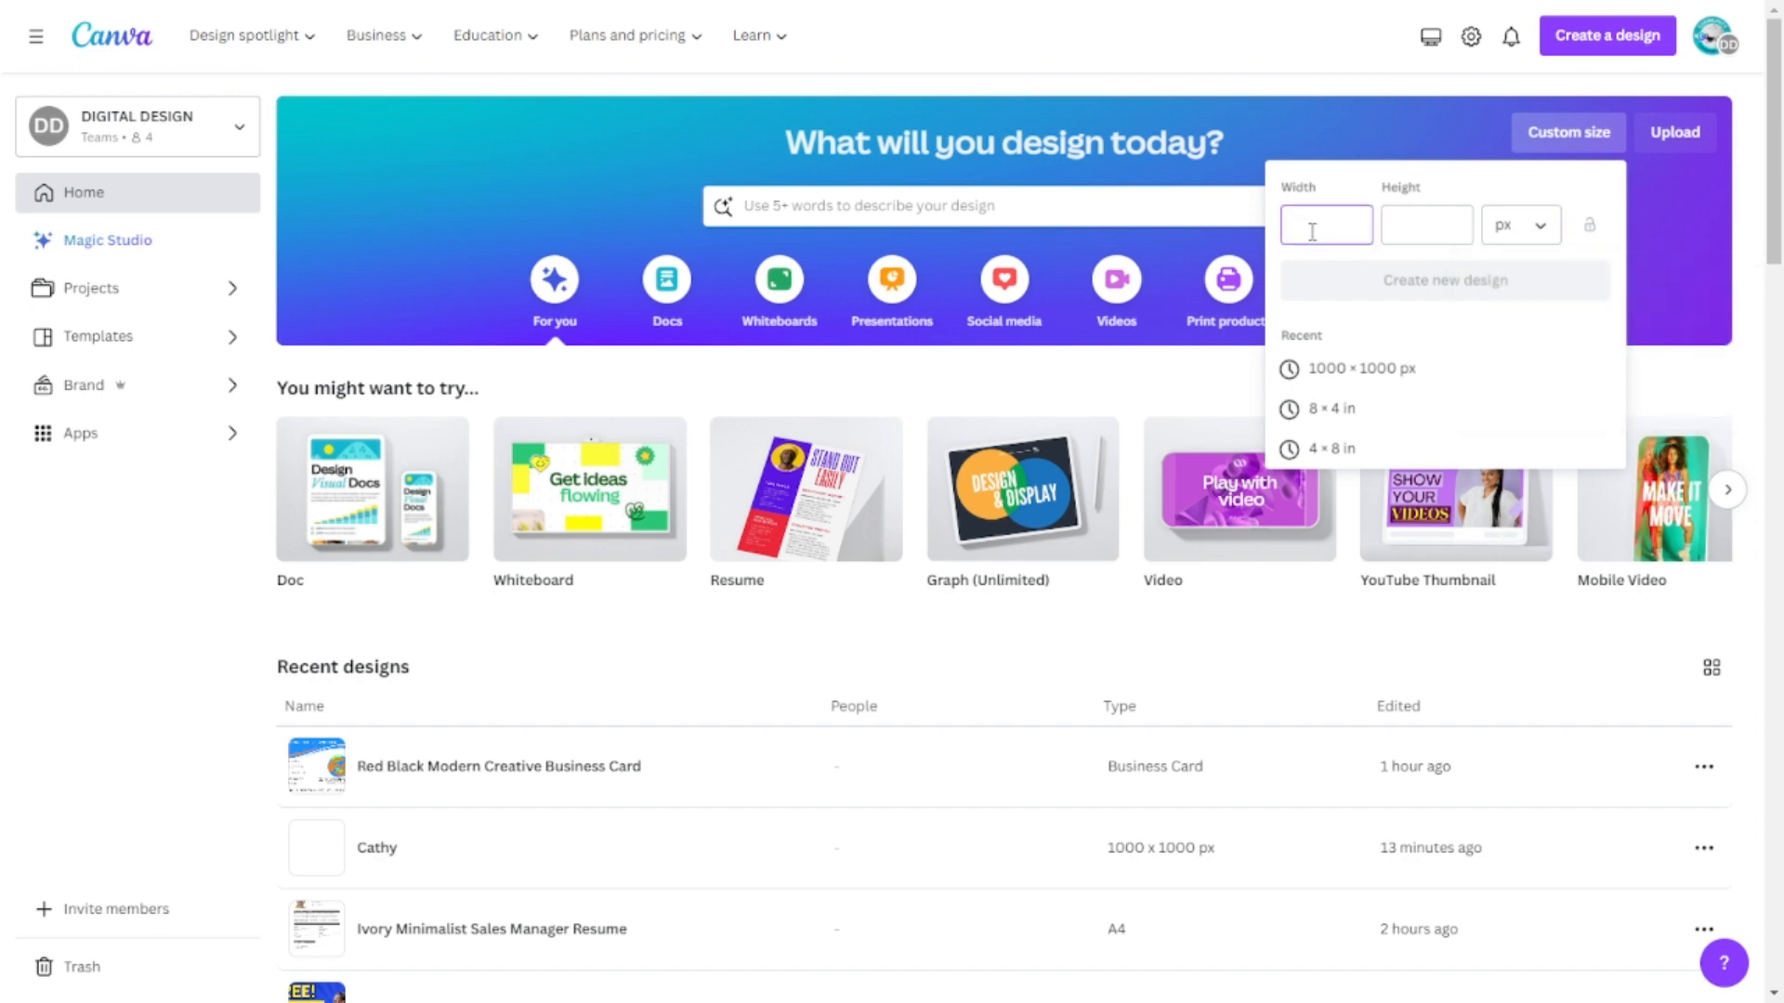
{"action": "type", "text": "1000"}
{"action": "left_click", "coordinate": [1409, 225]}
{"action": "type", "text": "10"}
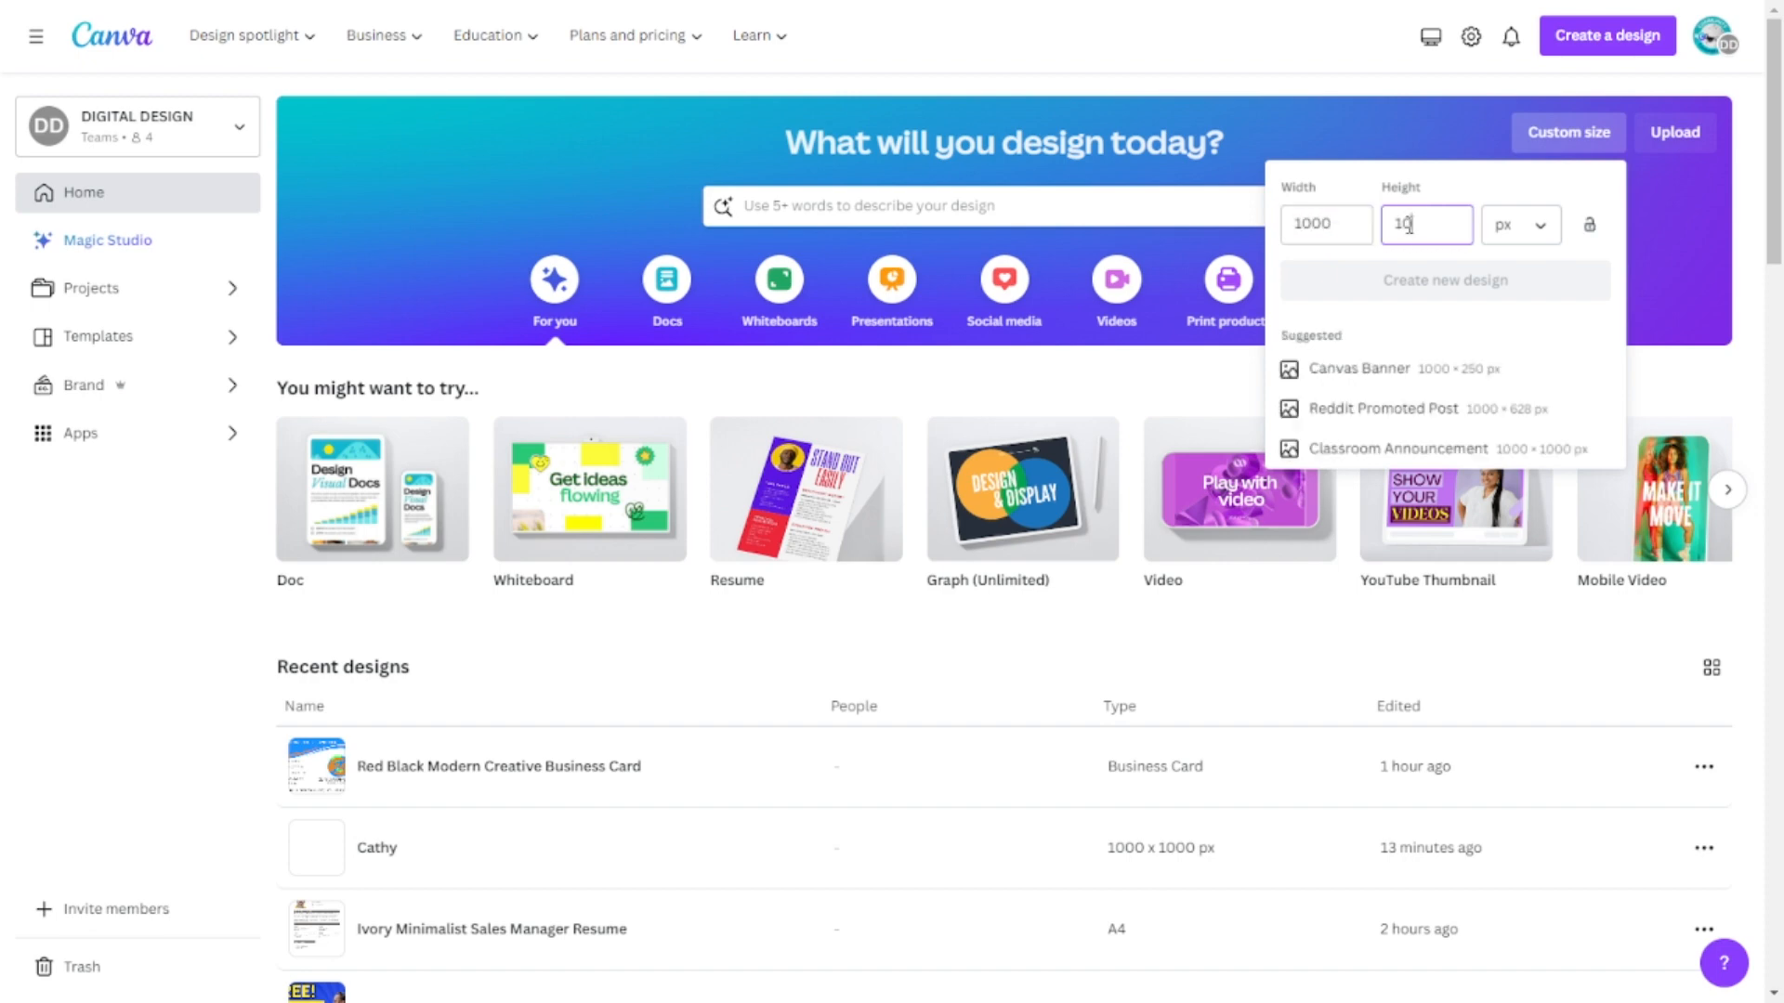
{"action": "type", "text": "00"}
{"action": "left_click", "coordinate": [1523, 225]}
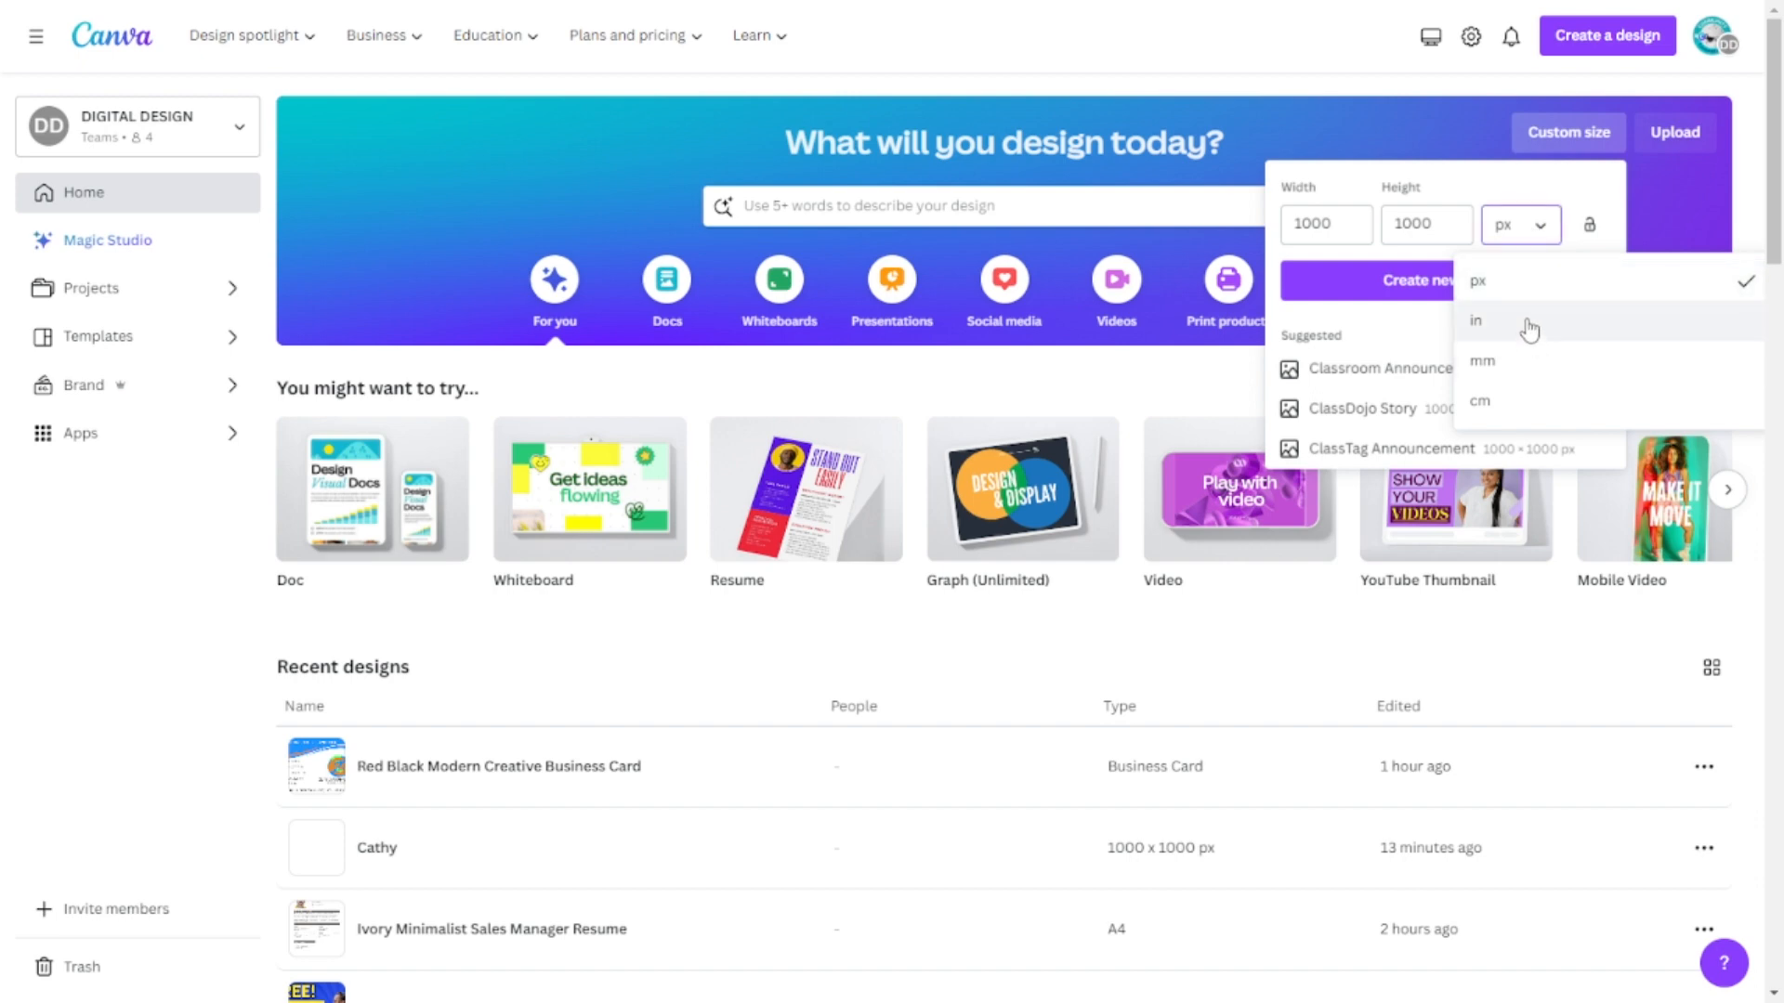
{"action": "left_click", "coordinate": [1516, 190]}
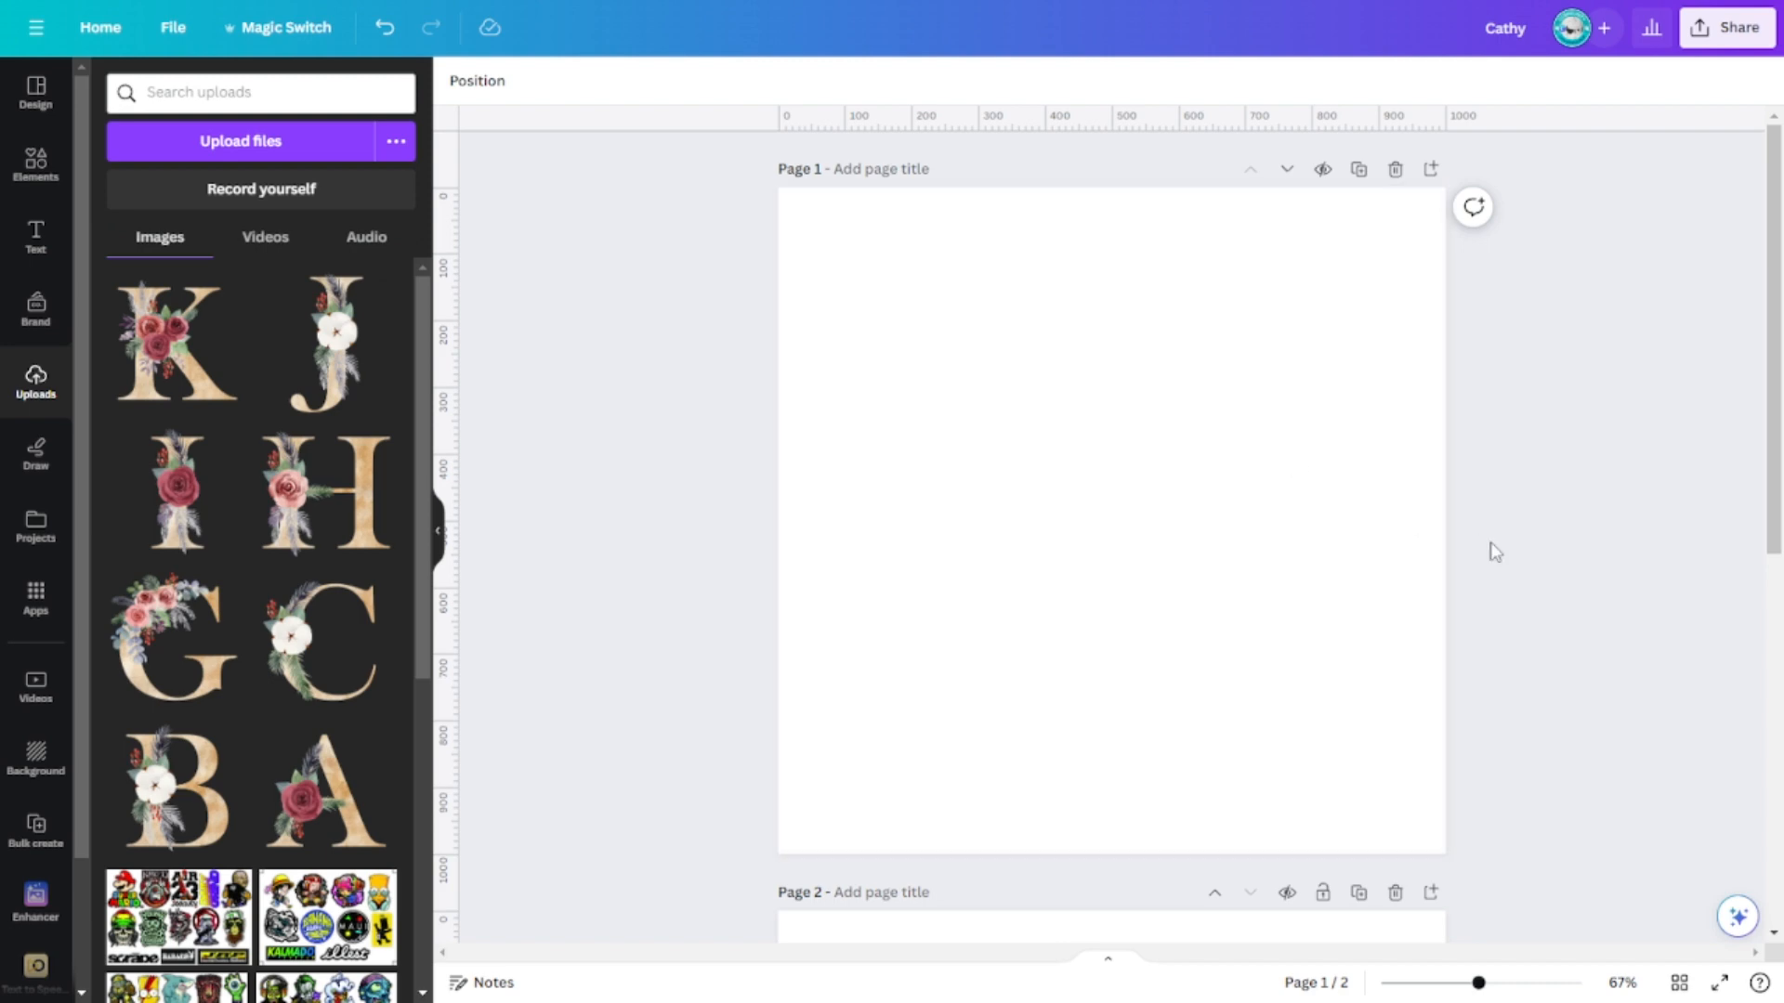
Add the uploaded floral letter C image to the blank page 1 and align it with the page's left edge
{"action": "scroll", "coordinate": [1491, 548], "scroll_direction": "down", "scroll_amount": 7}
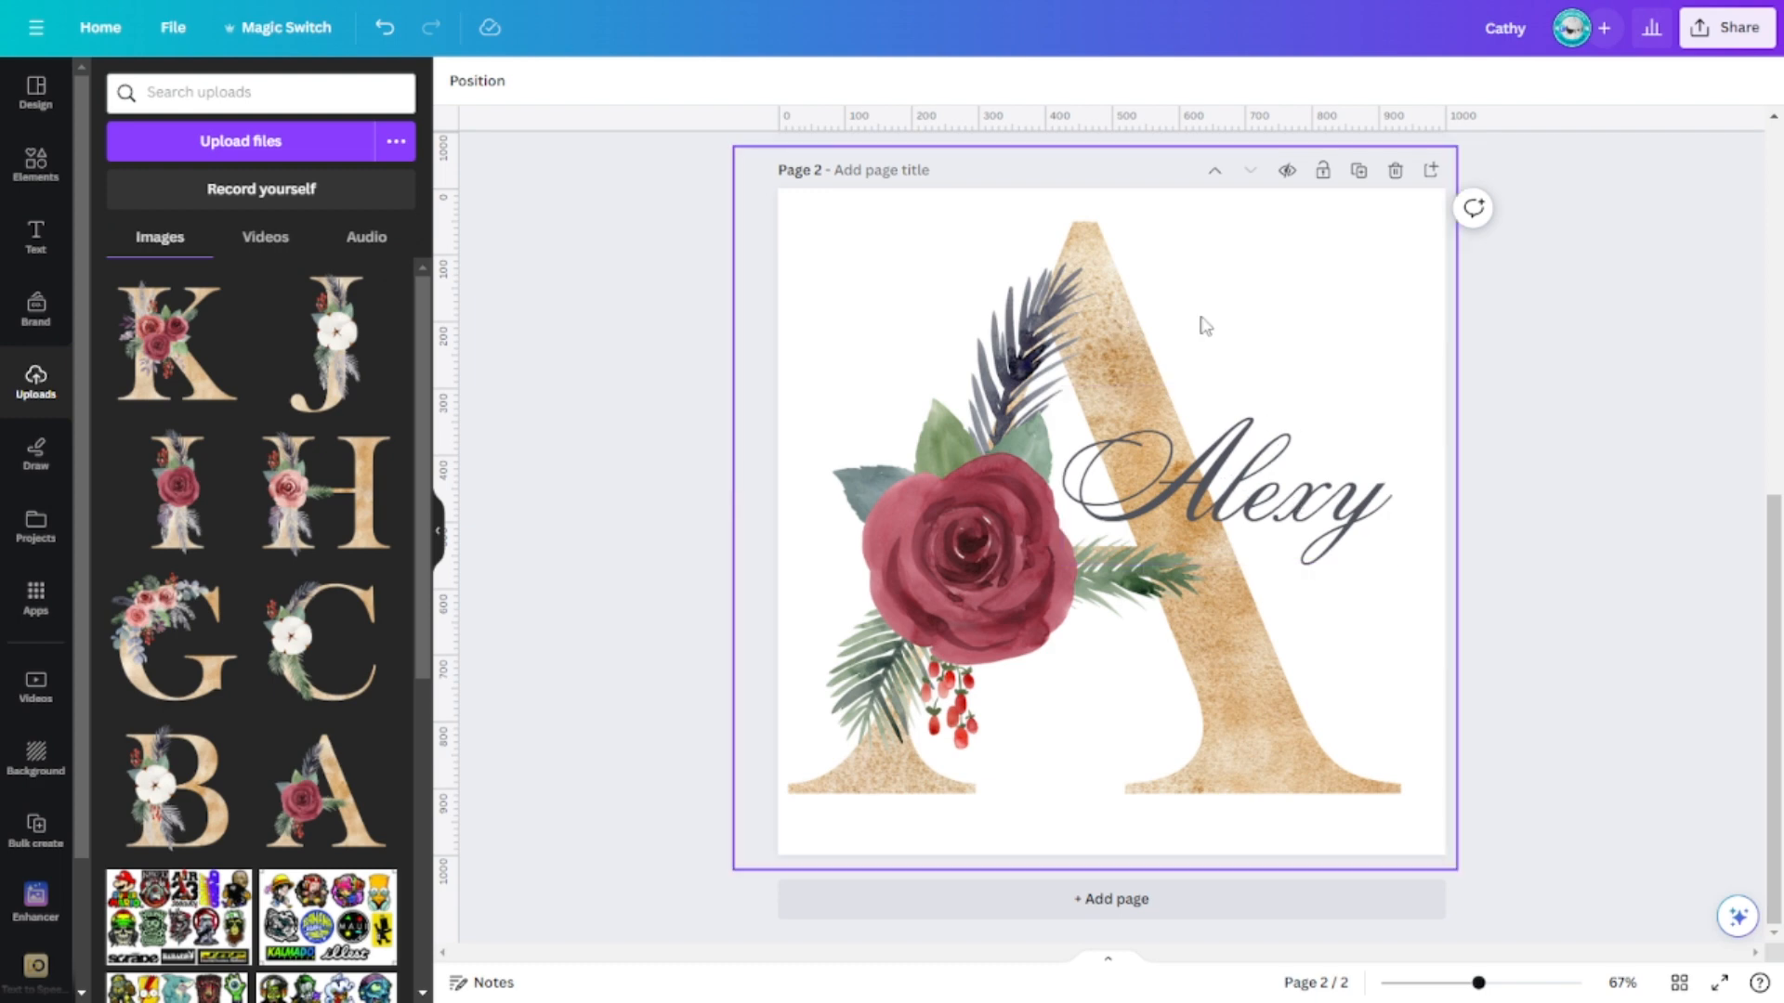
{"action": "left_click", "coordinate": [1236, 478]}
{"action": "scroll", "coordinate": [1550, 577], "scroll_direction": "up", "scroll_amount": 7}
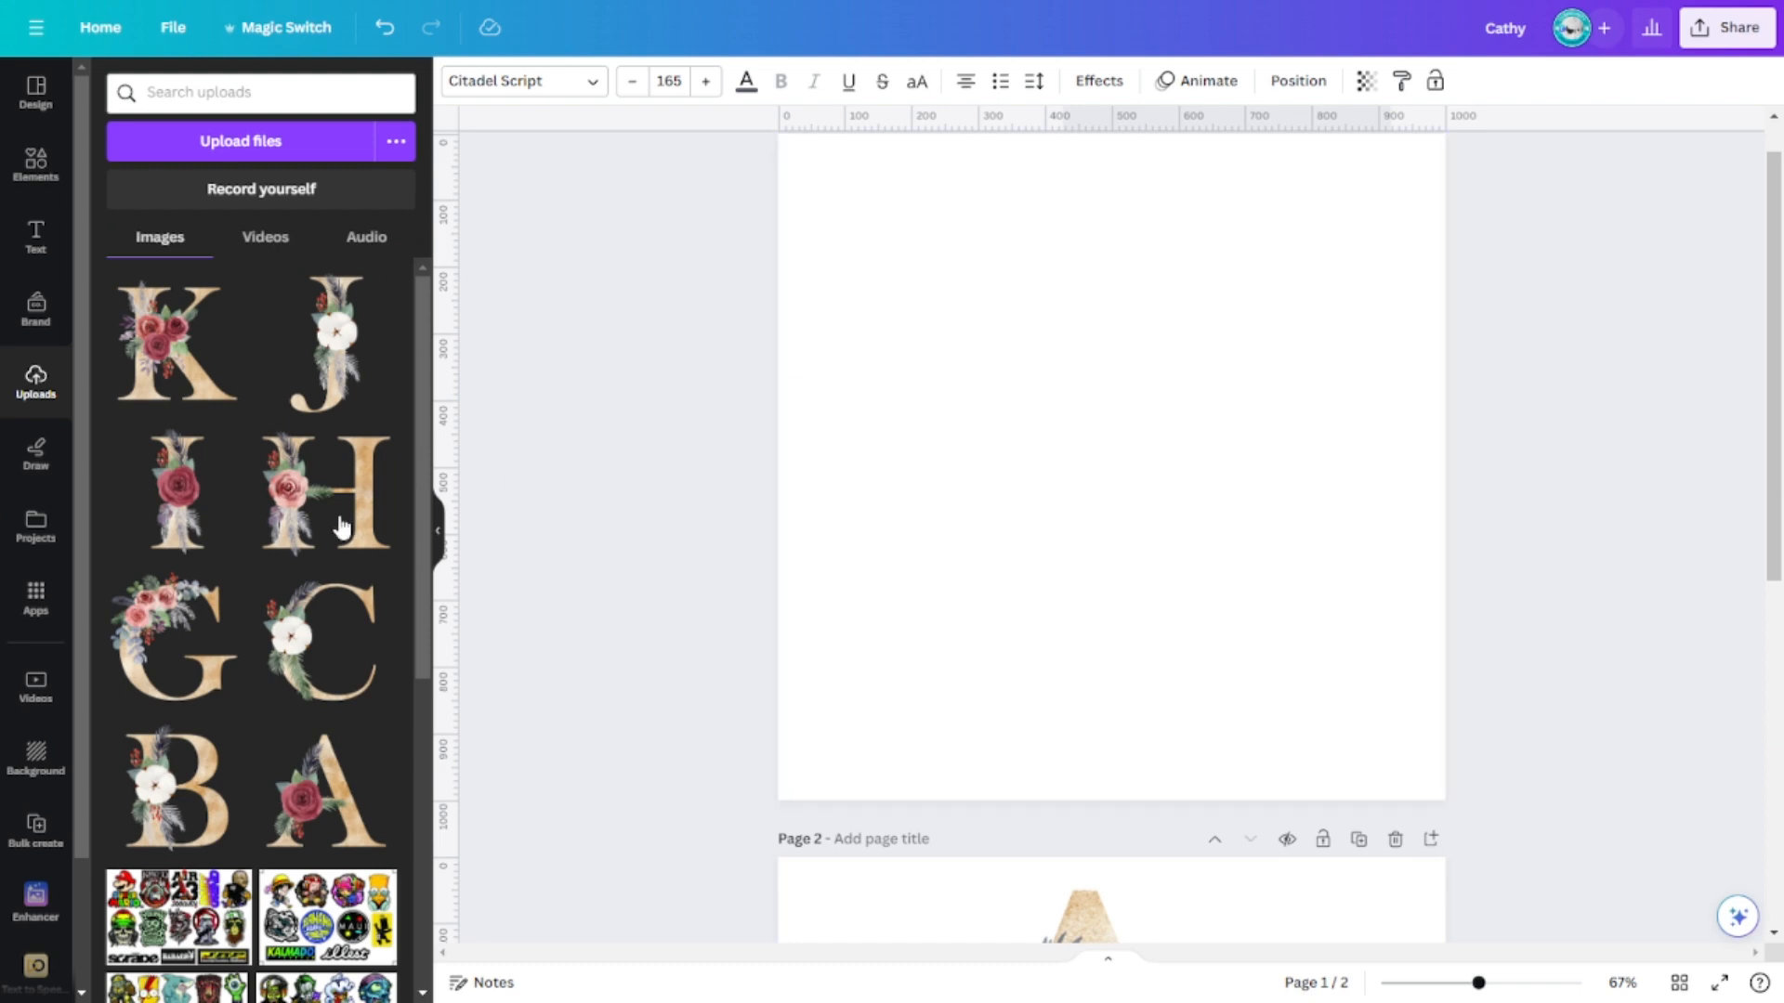
{"action": "left_click", "coordinate": [328, 686]}
{"action": "left_click_drag", "start_coordinate": [1131, 490], "coordinate": [1045, 430]}
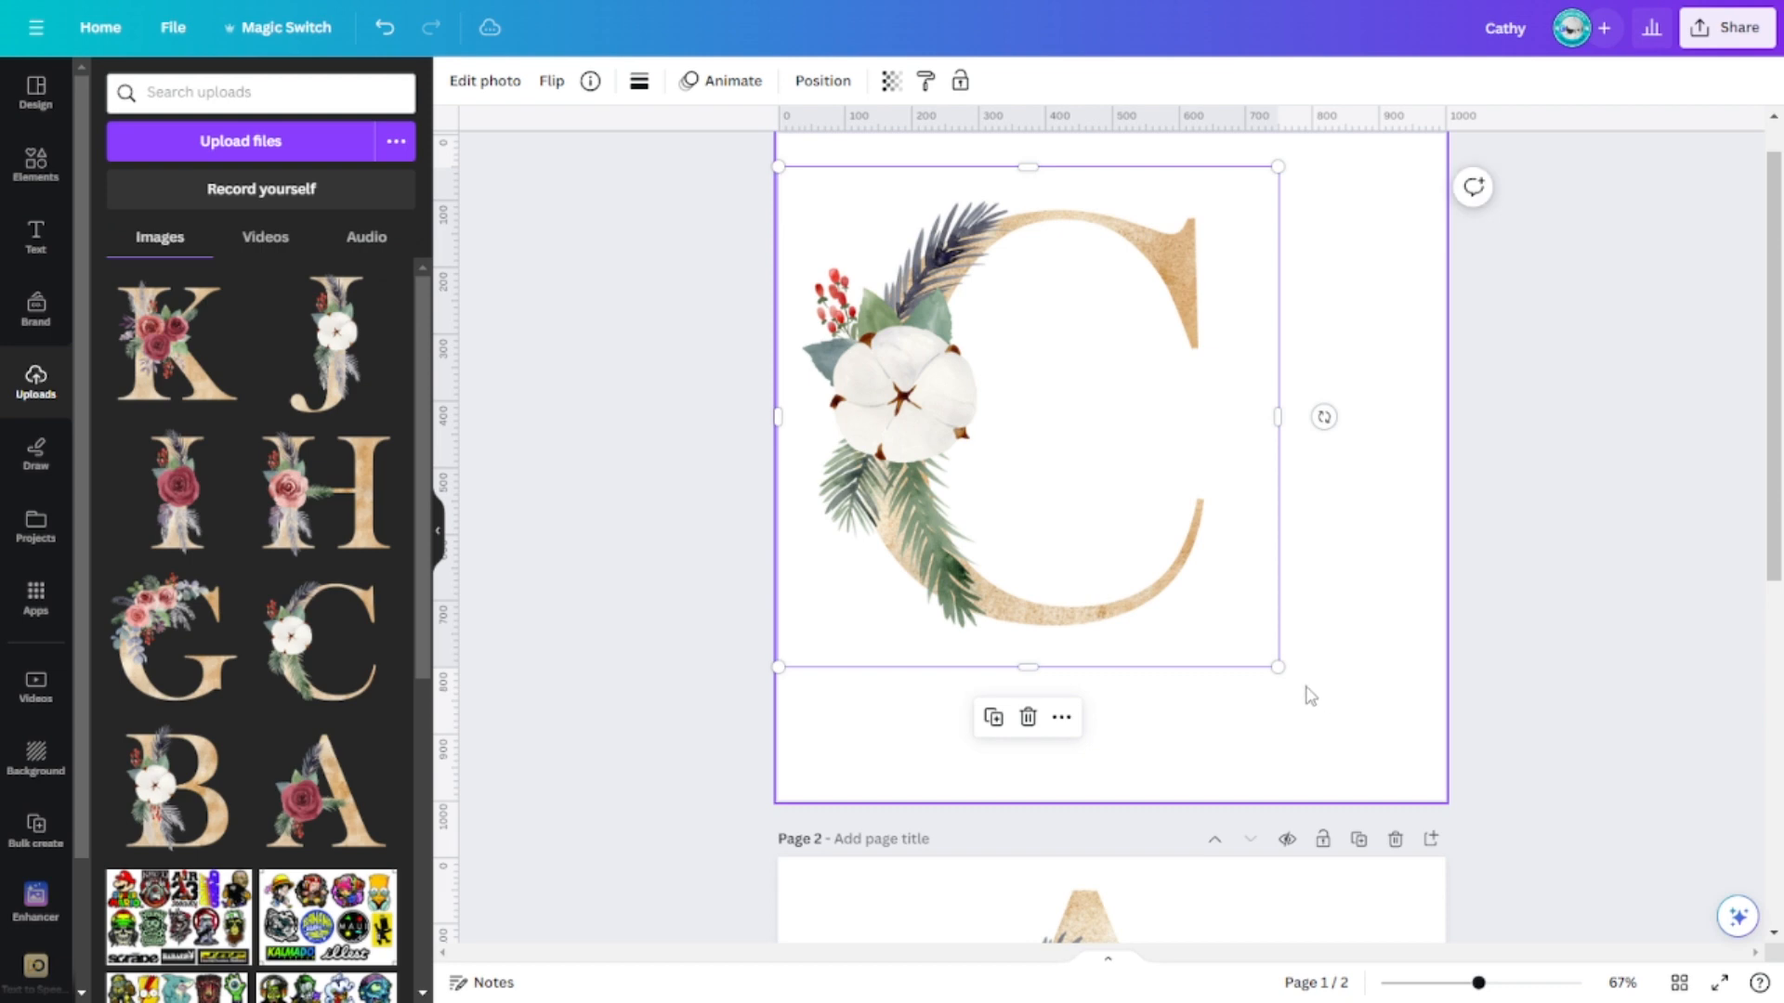
Enlarge the letter C image until it fills page 1, shifting it slightly to the left
{"action": "left_click_drag", "start_coordinate": [1278, 665], "coordinate": [1460, 839]}
{"action": "scroll", "coordinate": [1419, 203], "scroll_direction": "up", "scroll_amount": 1}
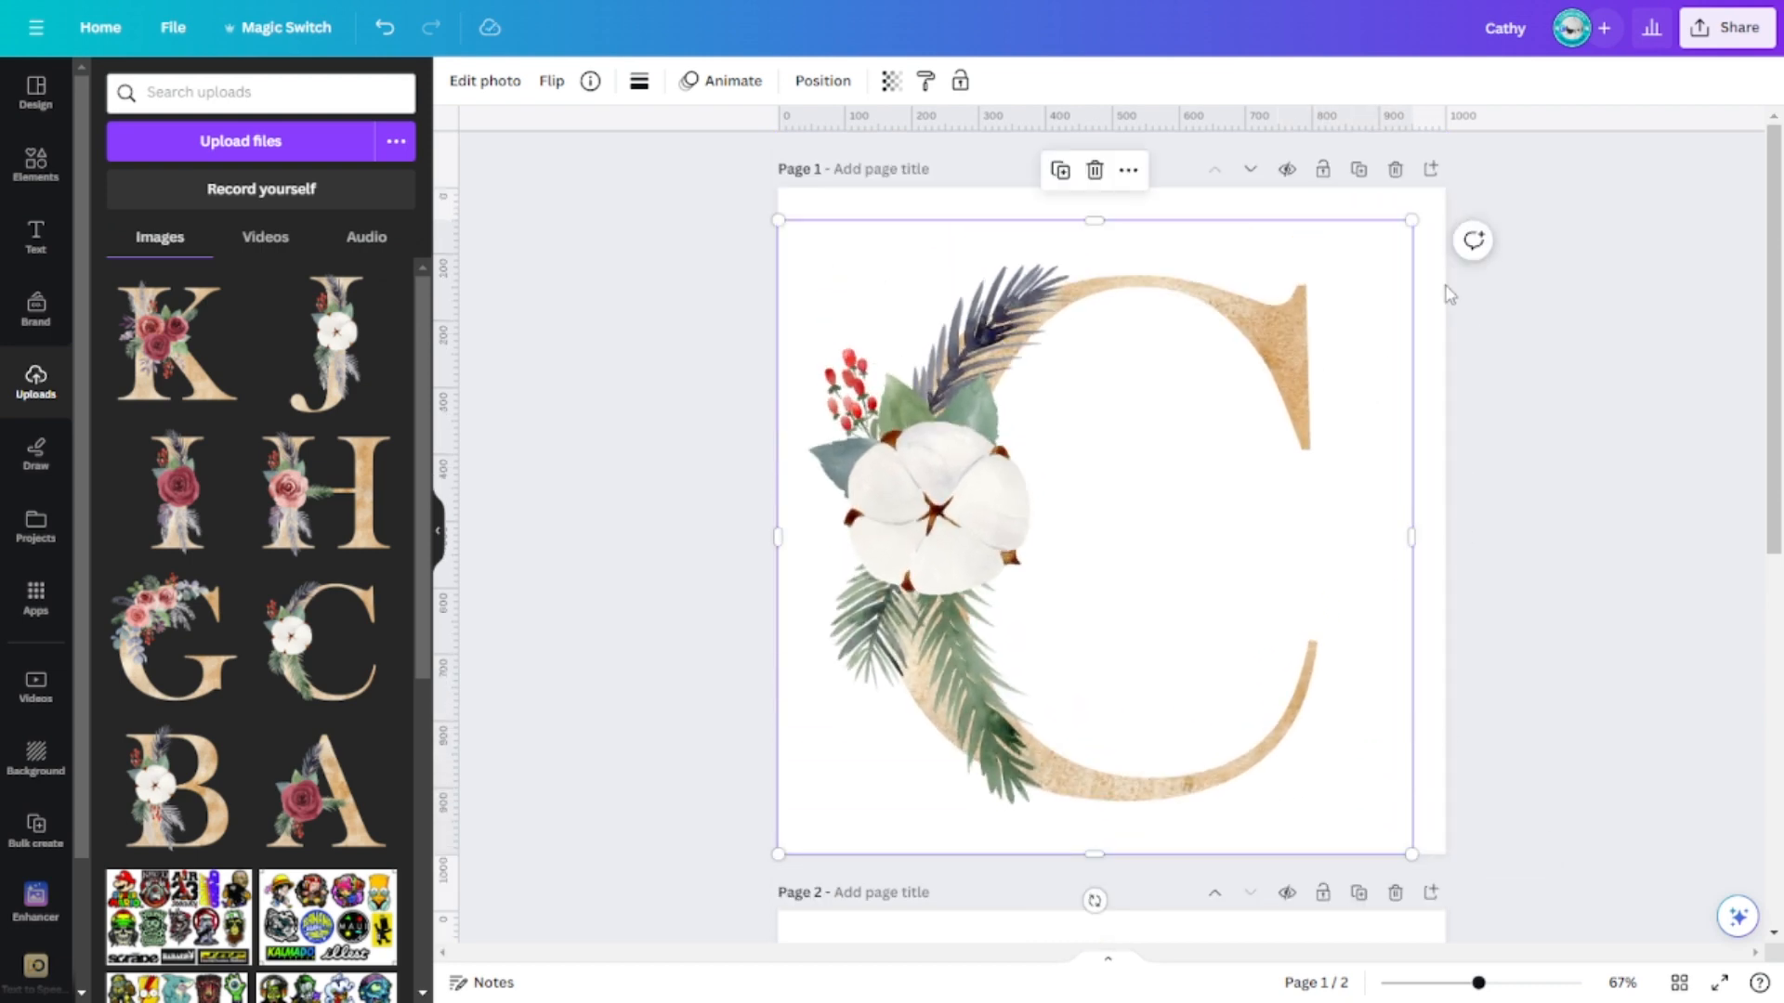
{"action": "left_click_drag", "start_coordinate": [1412, 220], "coordinate": [1443, 188]}
{"action": "left_click_drag", "start_coordinate": [1301, 394], "coordinate": [1289, 399]}
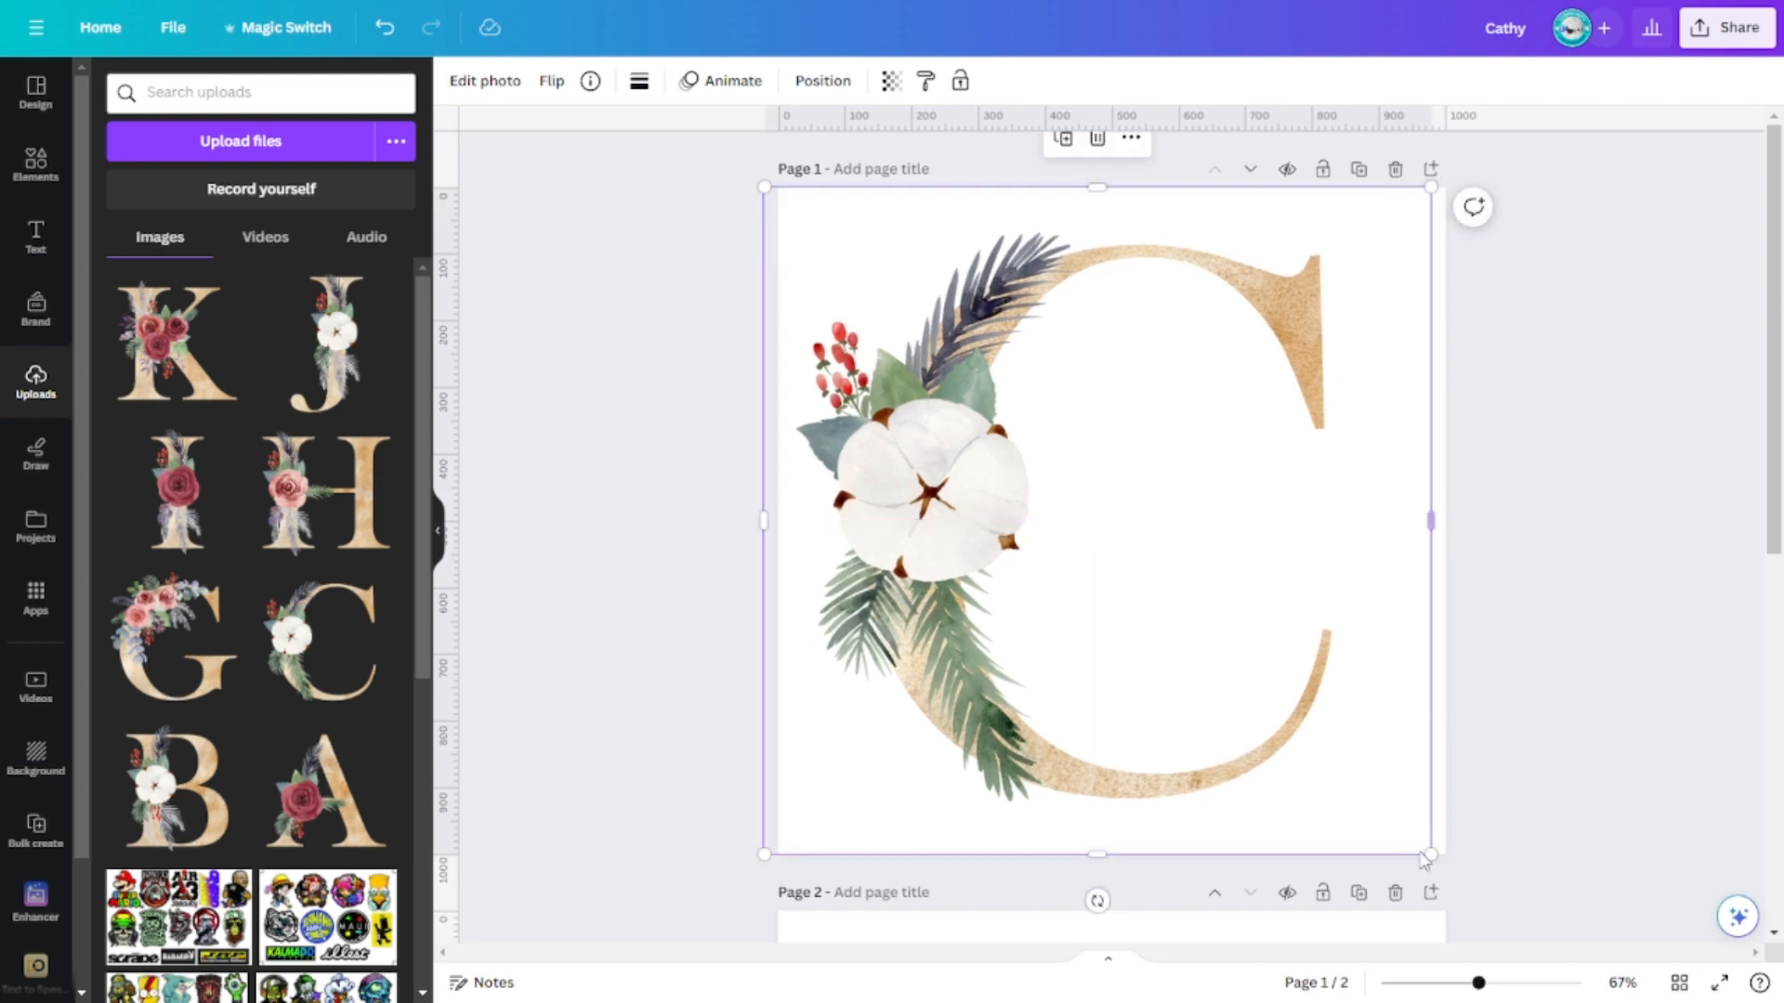
{"action": "left_click_drag", "start_coordinate": [1430, 855], "coordinate": [1446, 871]}
{"action": "left_click", "coordinate": [1496, 716]}
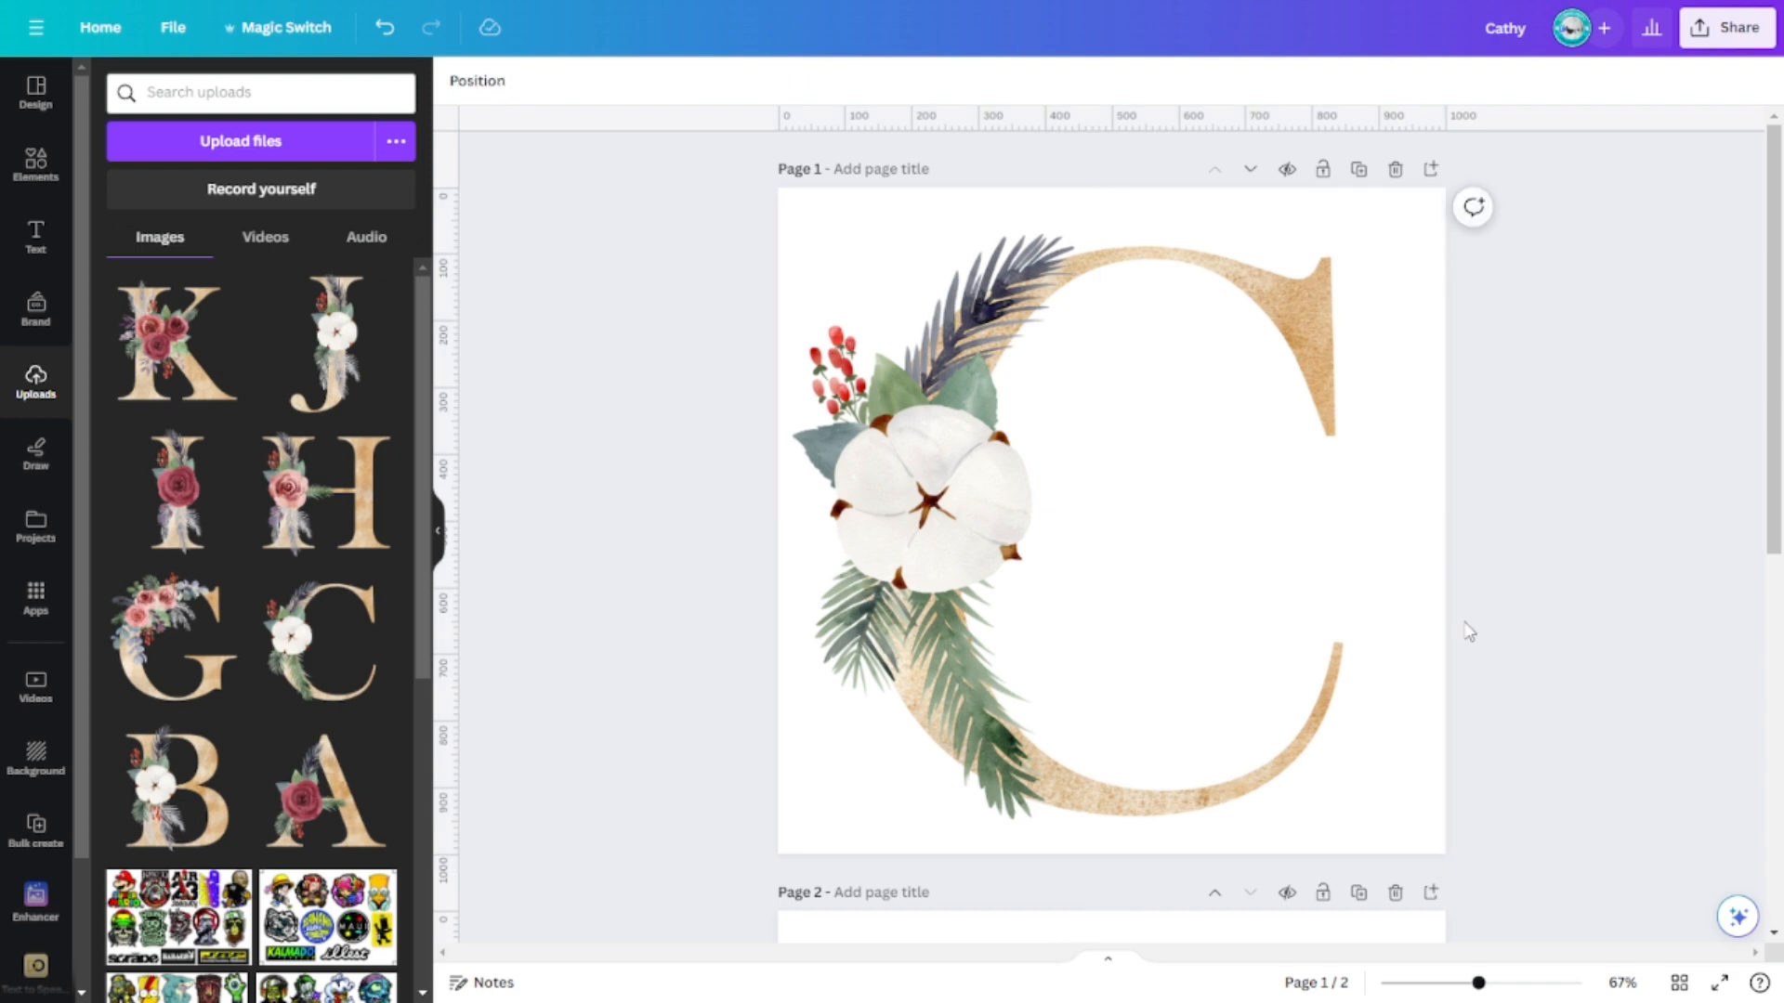
Add a heading text to page 1 and replace its placeholder with the recipient's first name
{"action": "scroll", "coordinate": [1366, 487], "scroll_direction": "down", "scroll_amount": 7}
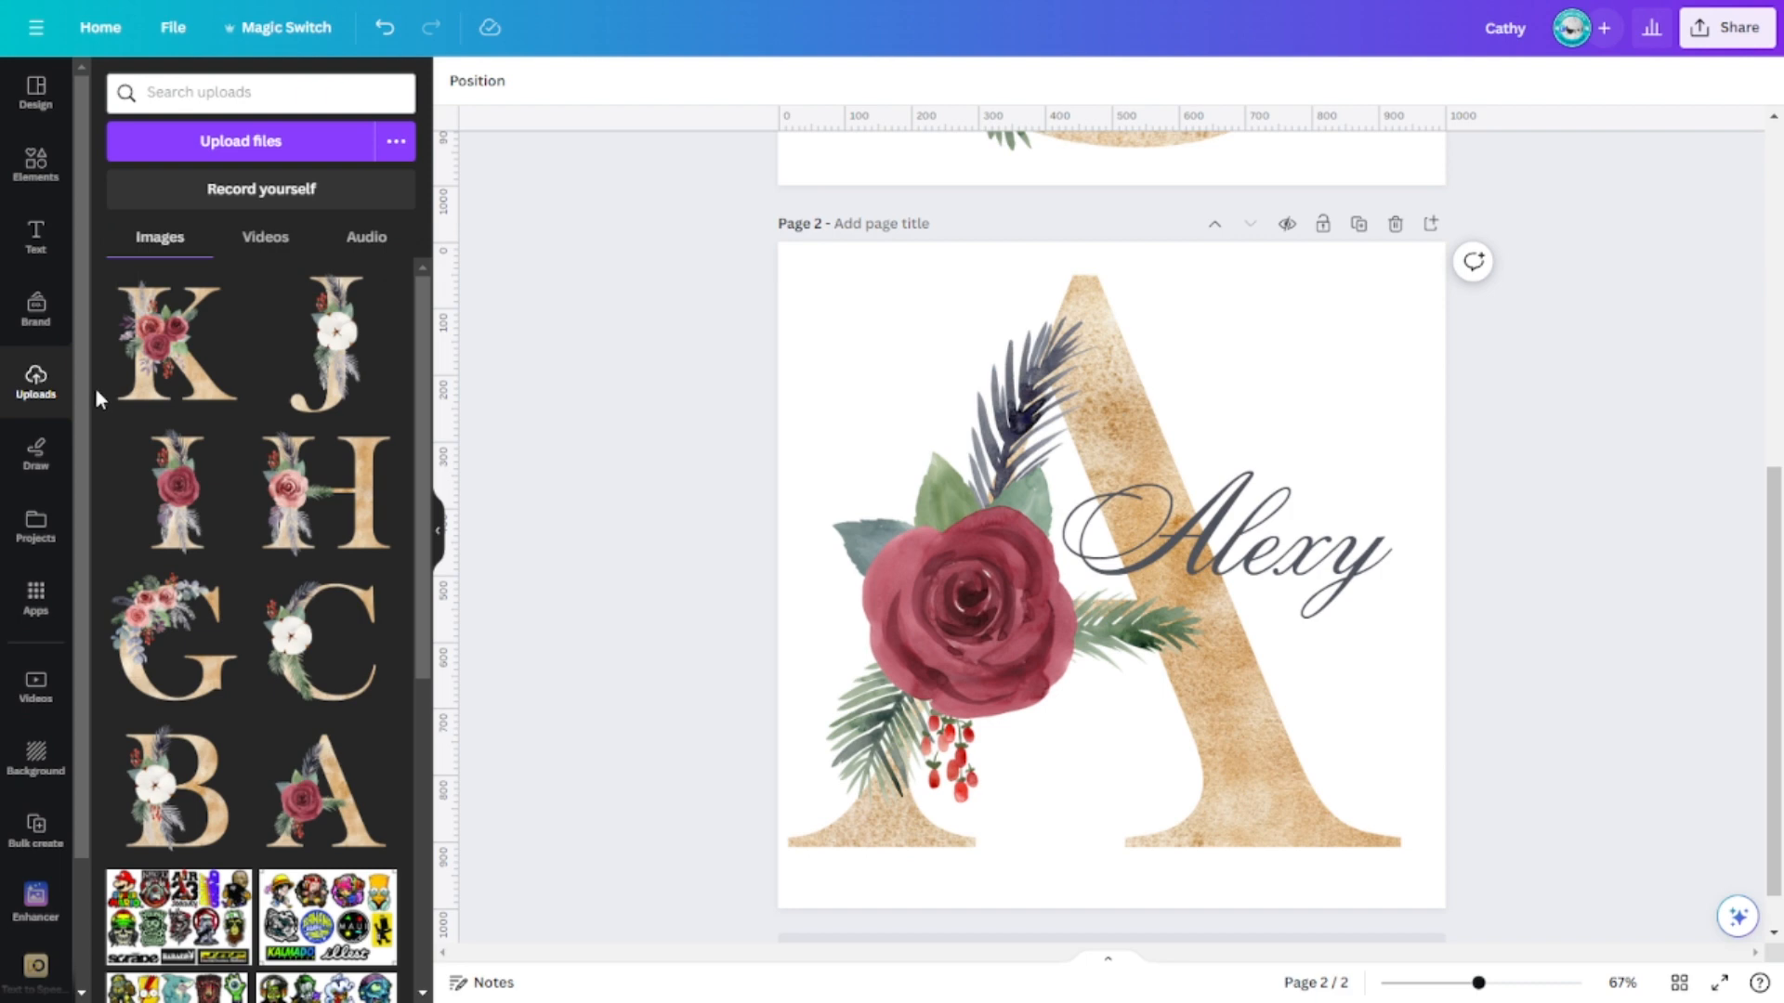
{"action": "left_click", "coordinate": [35, 237]}
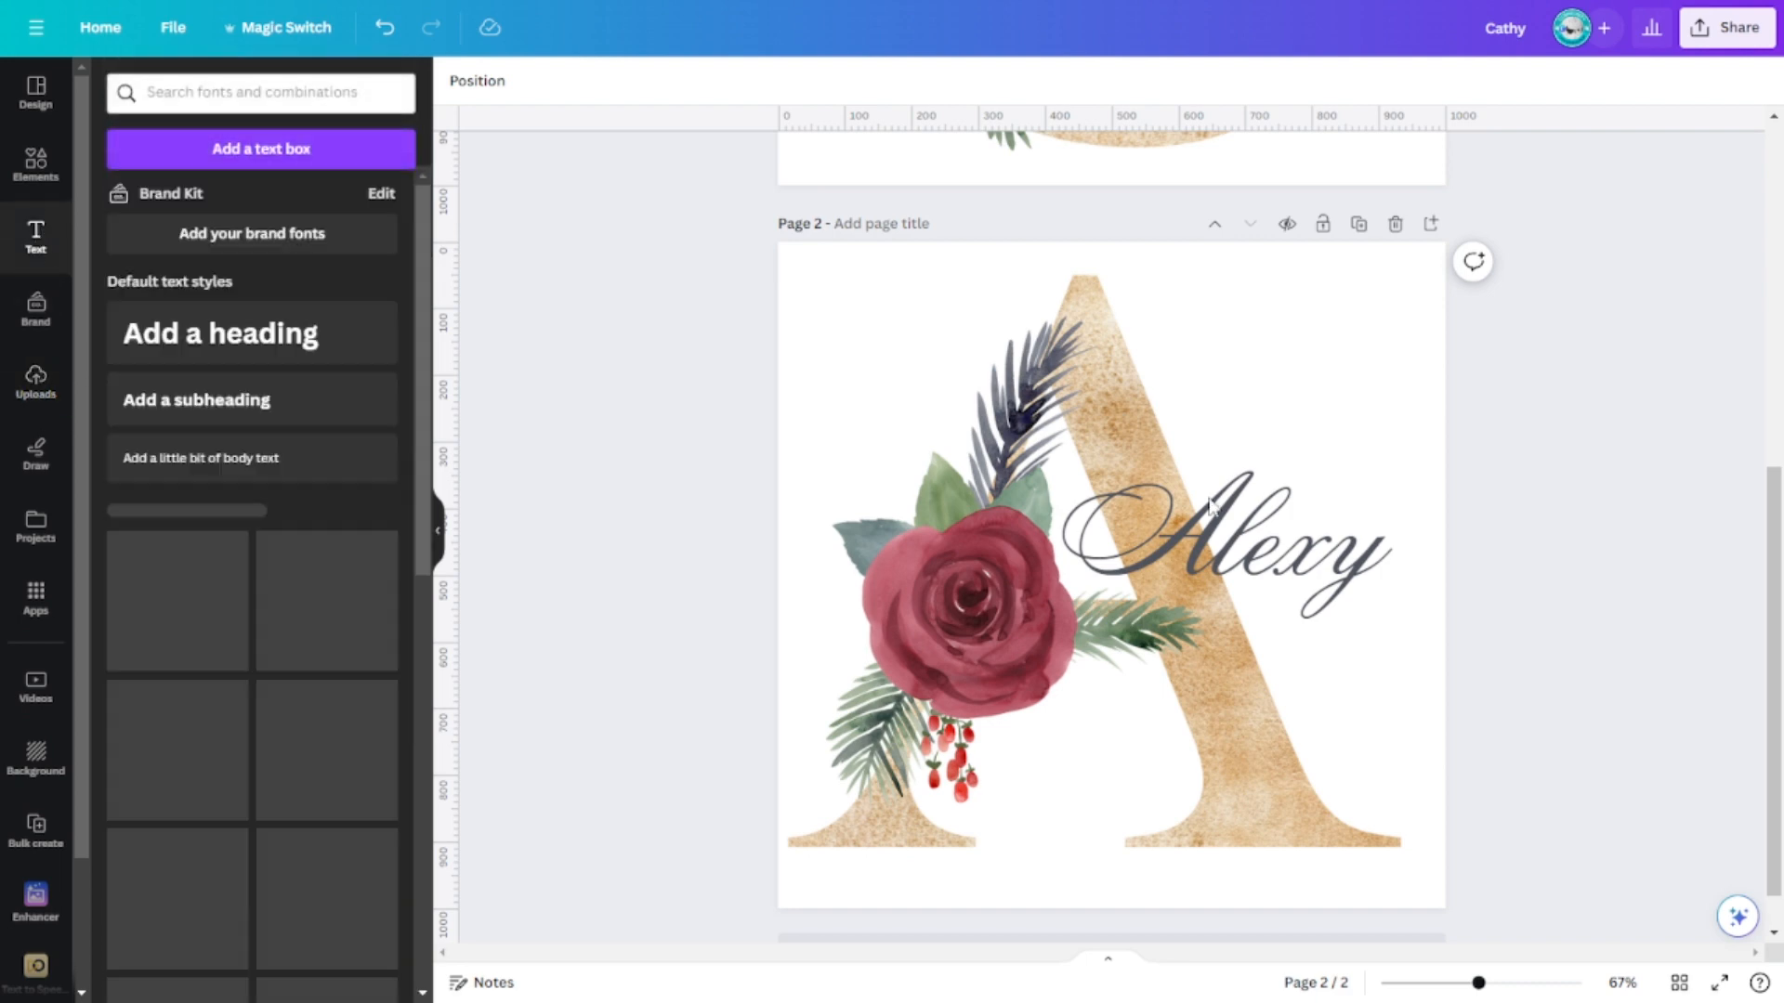
{"action": "scroll", "coordinate": [1496, 511], "scroll_direction": "up", "scroll_amount": 7}
{"action": "left_click", "coordinate": [219, 343]}
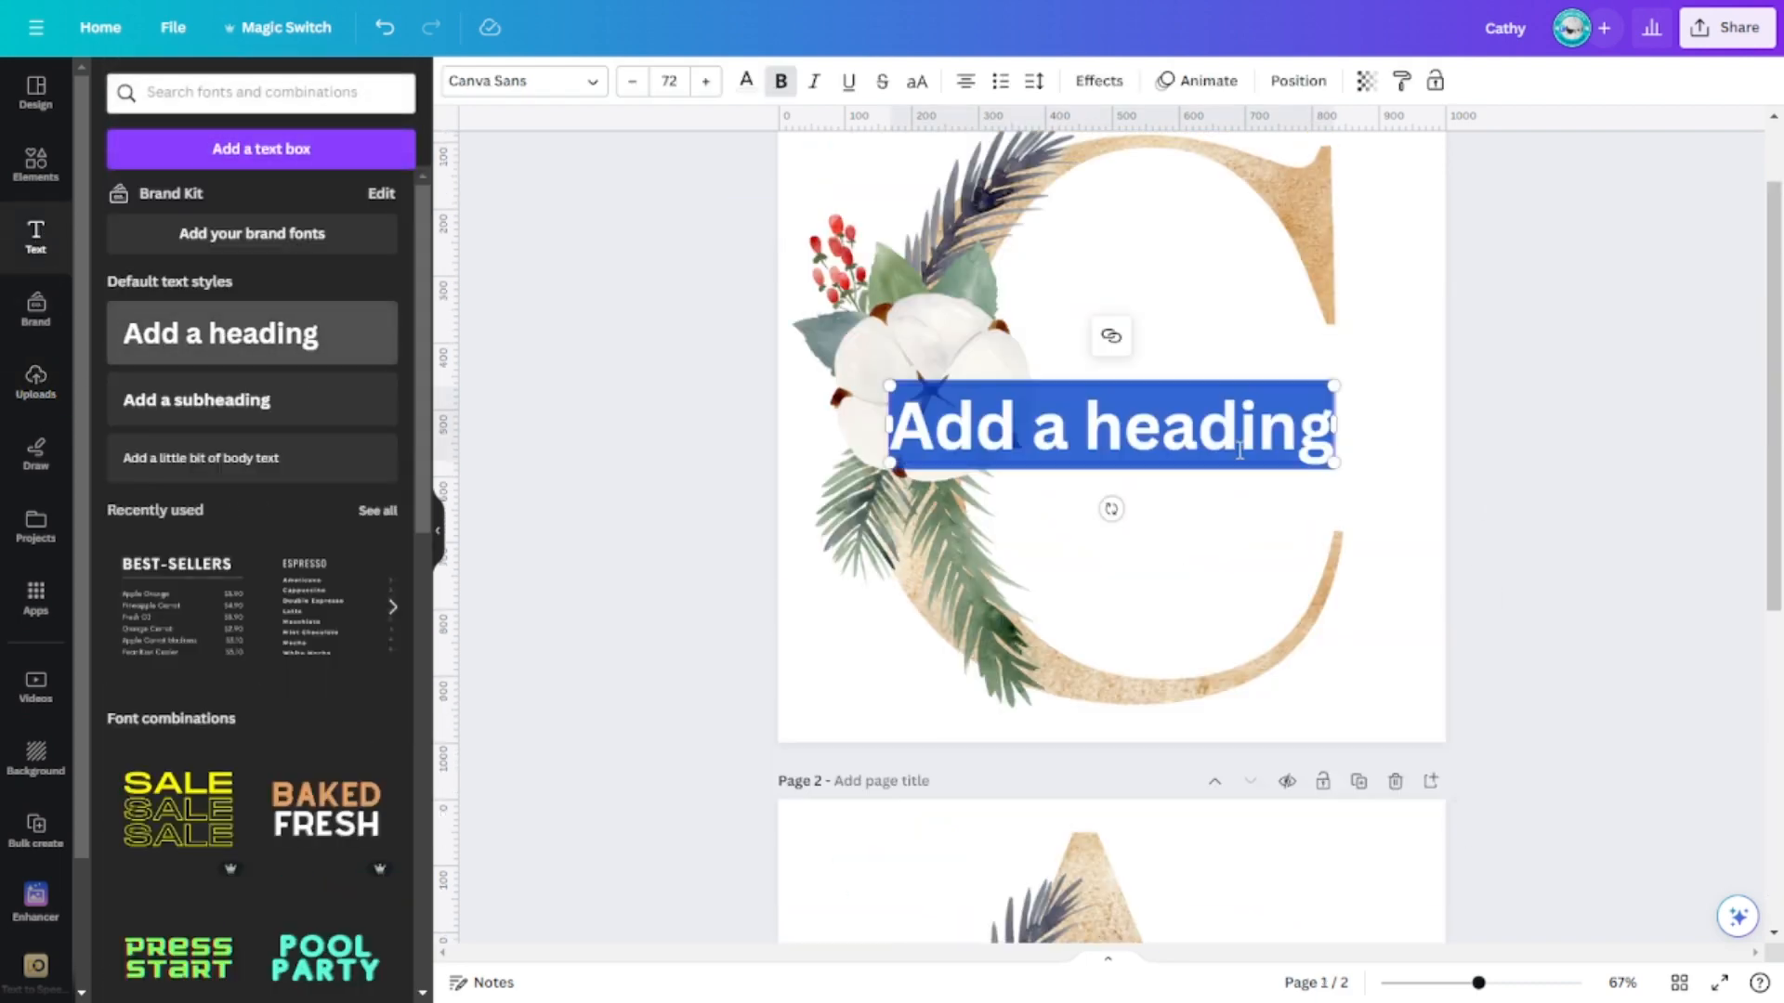
{"action": "left_click", "coordinate": [1176, 426]}
{"action": "left_click", "coordinate": [1242, 427]}
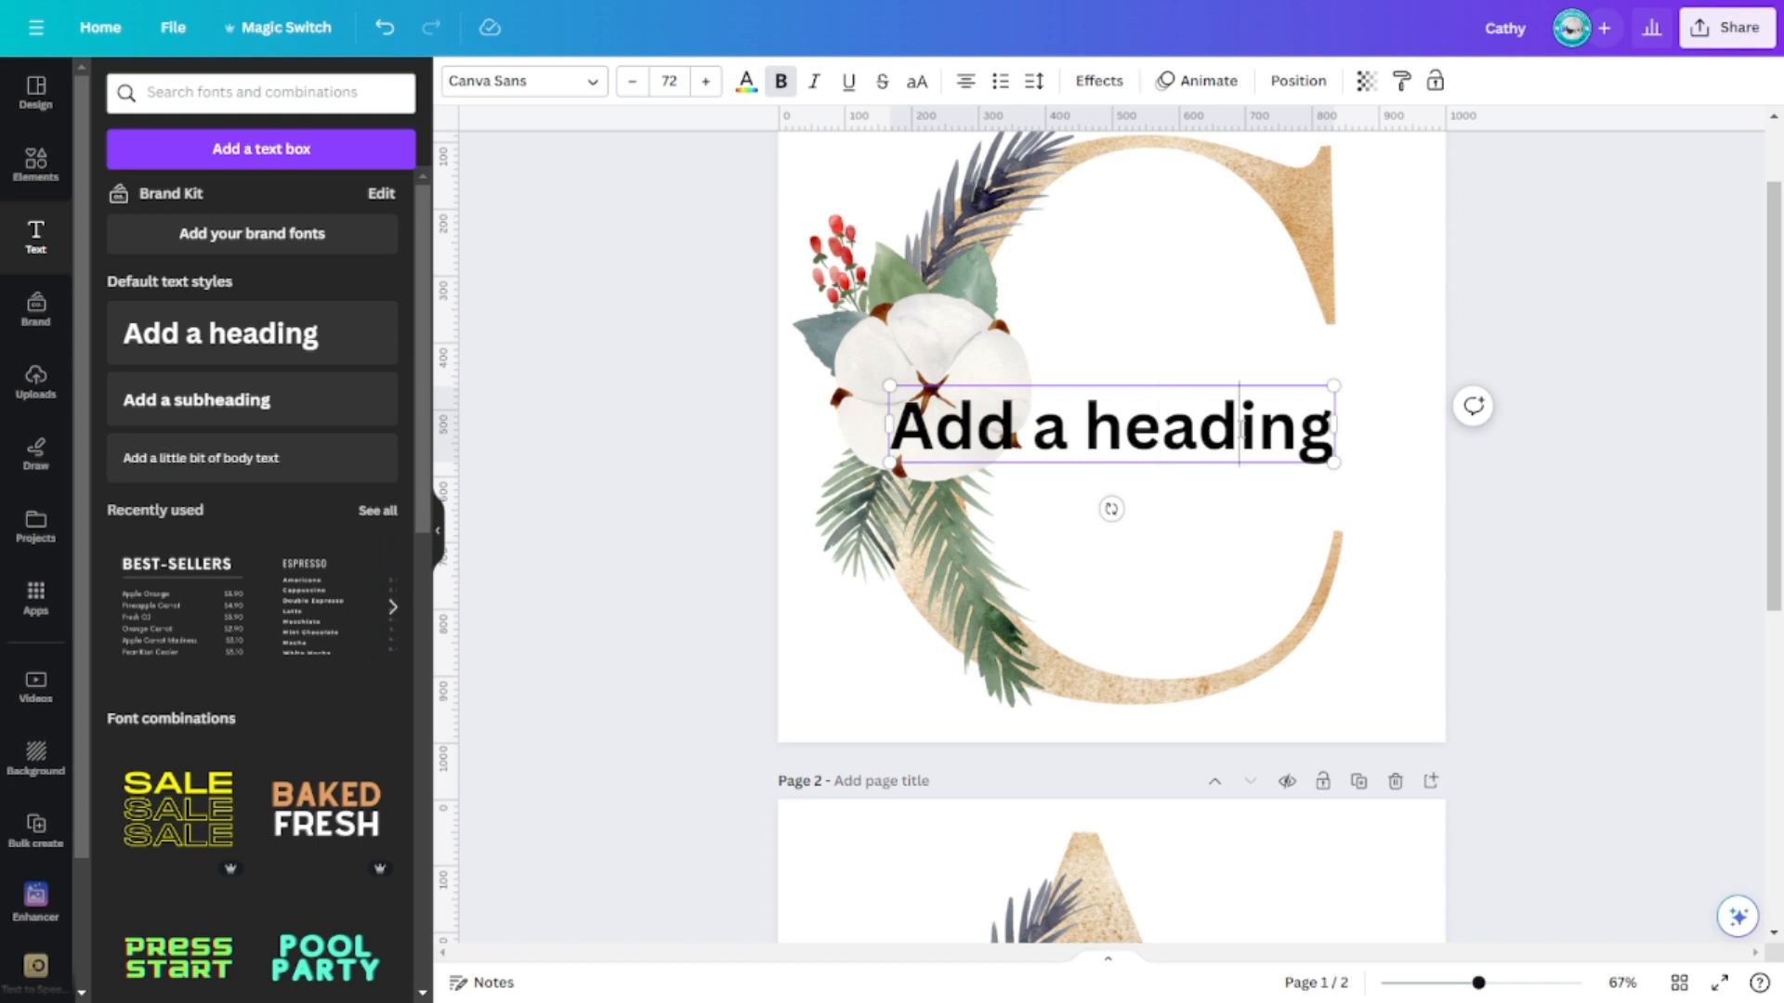
{"action": "triple_click", "coordinate": [1242, 428]}
{"action": "type", "text": "C"}
{"action": "key", "text": "BackSpace"}
{"action": "type", "text": "Cathy"}
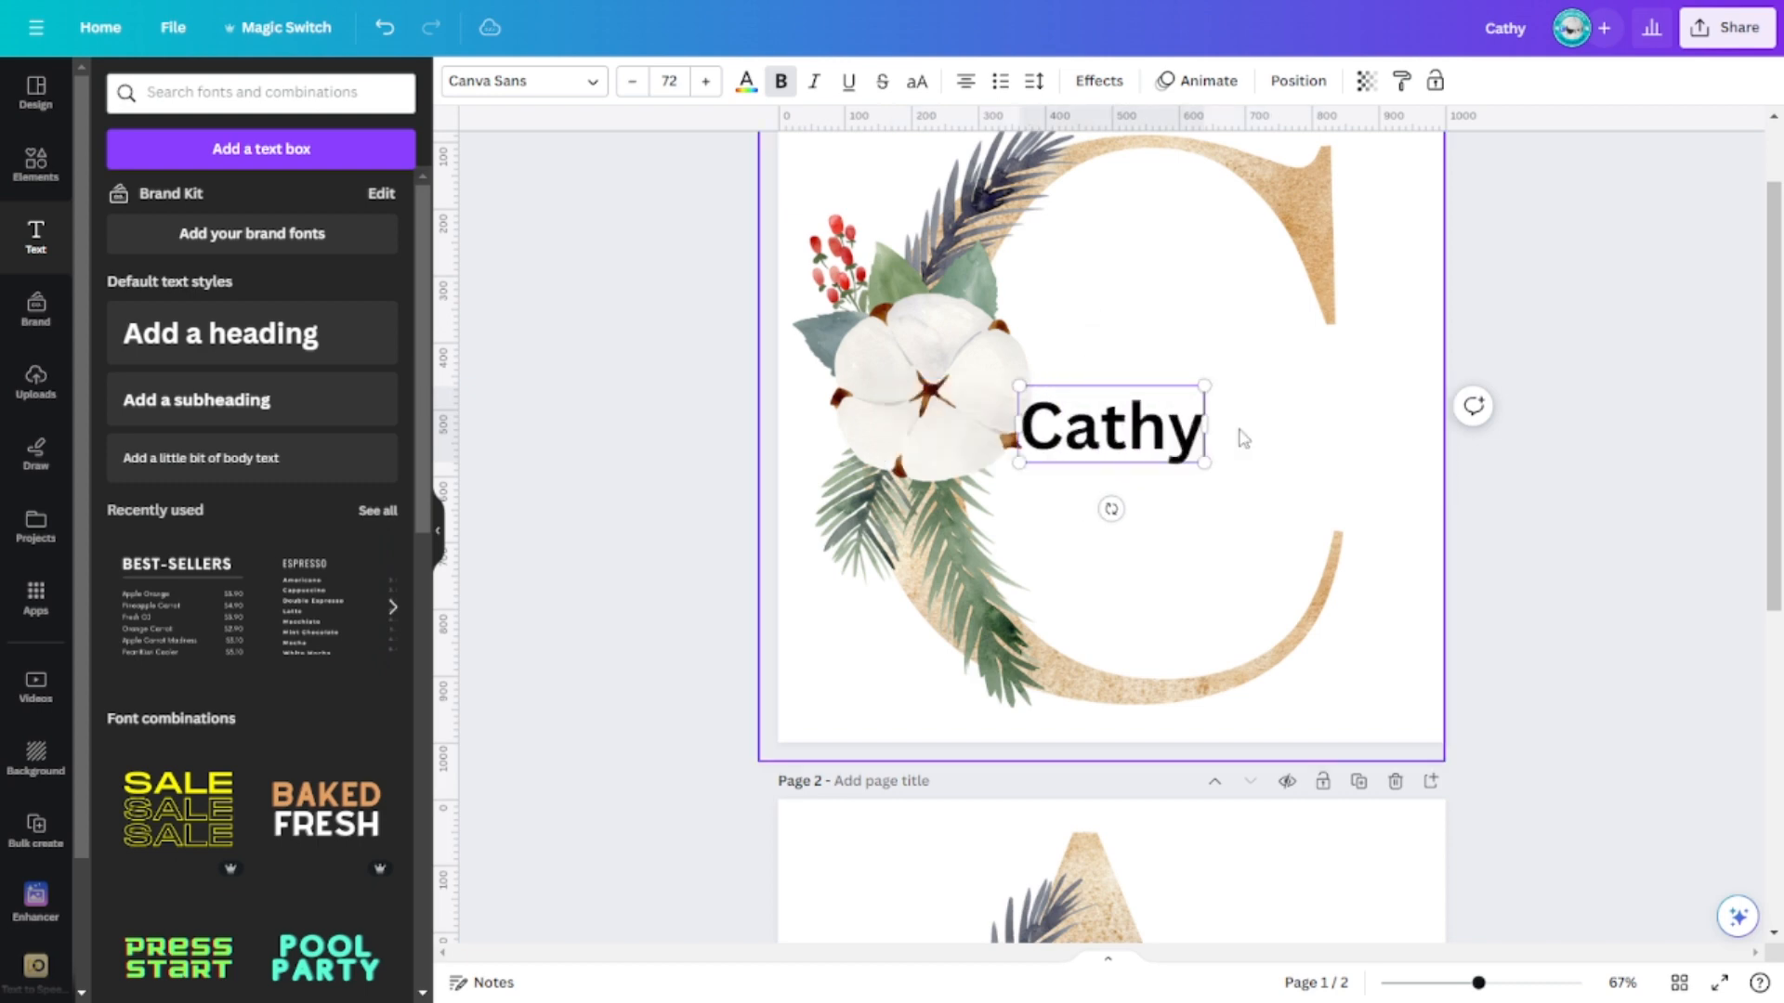
{"action": "left_click", "coordinate": [1268, 520]}
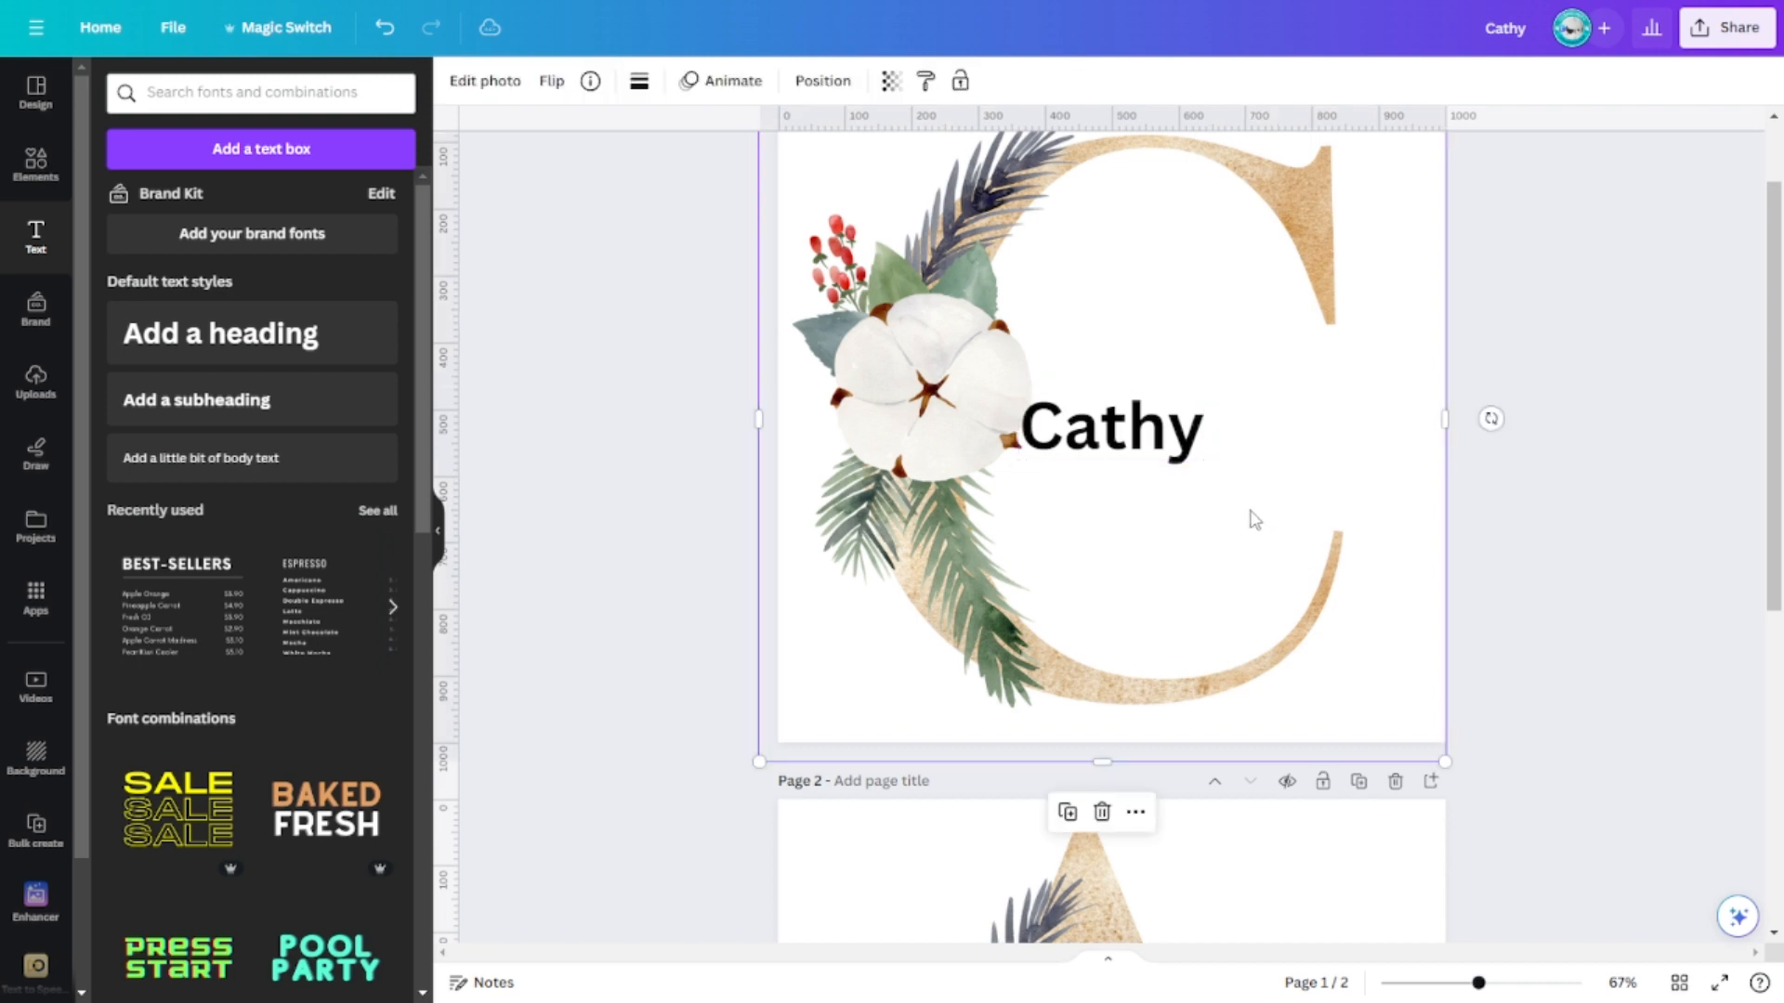
Set the name's font to Citadel Script and its colour to the dark slate grey from the letter C's photo colours
{"action": "left_click", "coordinate": [1169, 444]}
{"action": "scroll", "coordinate": [1375, 465], "scroll_direction": "down", "scroll_amount": 3}
{"action": "left_click", "coordinate": [1303, 737]}
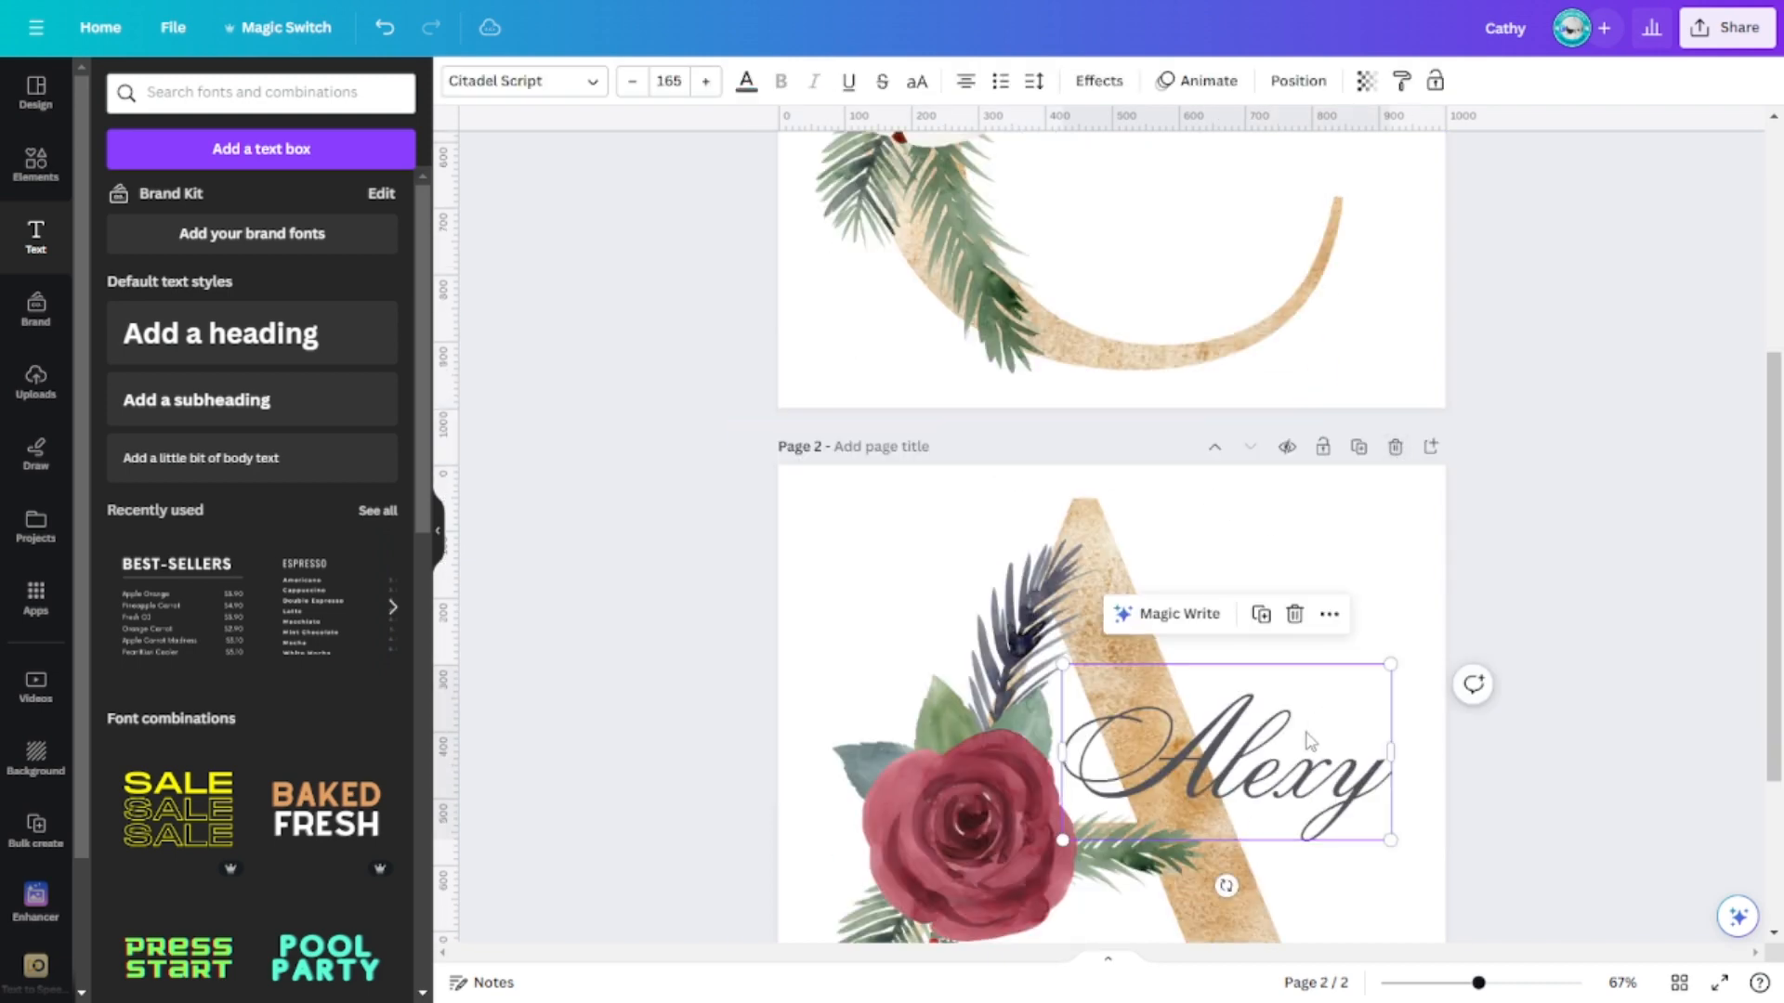
{"action": "scroll", "coordinate": [1502, 582], "scroll_direction": "up", "scroll_amount": 5}
{"action": "left_click", "coordinate": [1111, 537]}
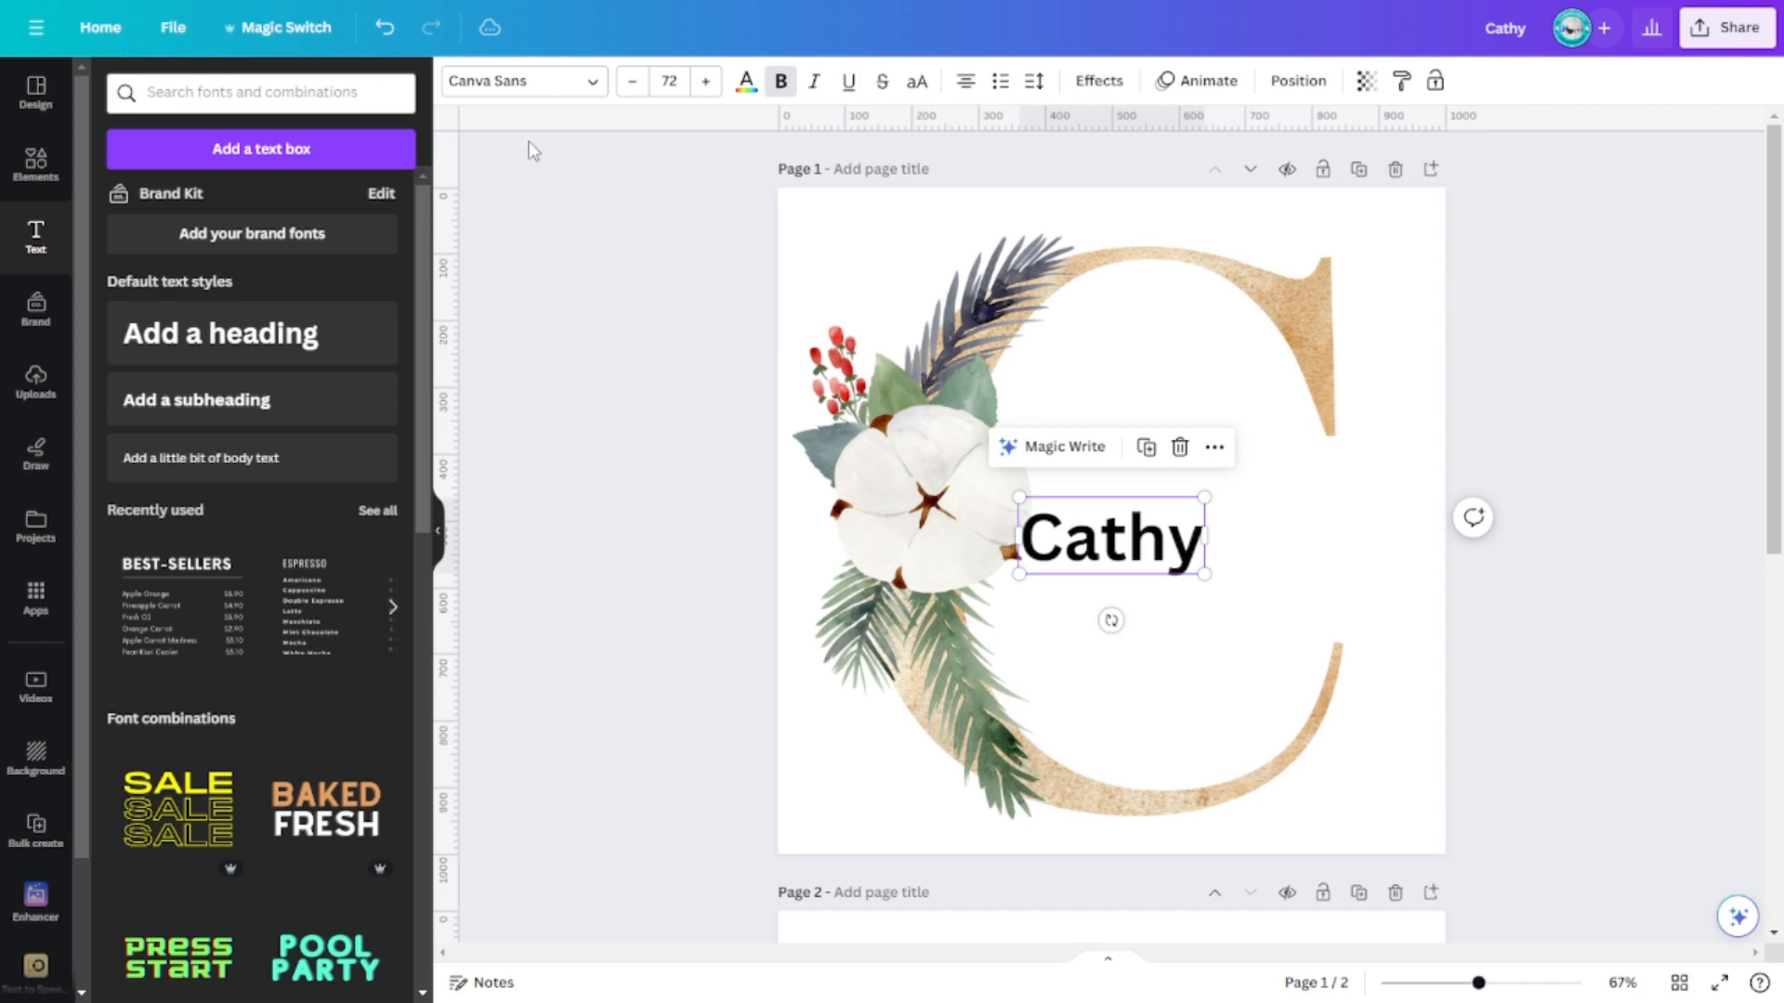
{"action": "left_click", "coordinate": [535, 89]}
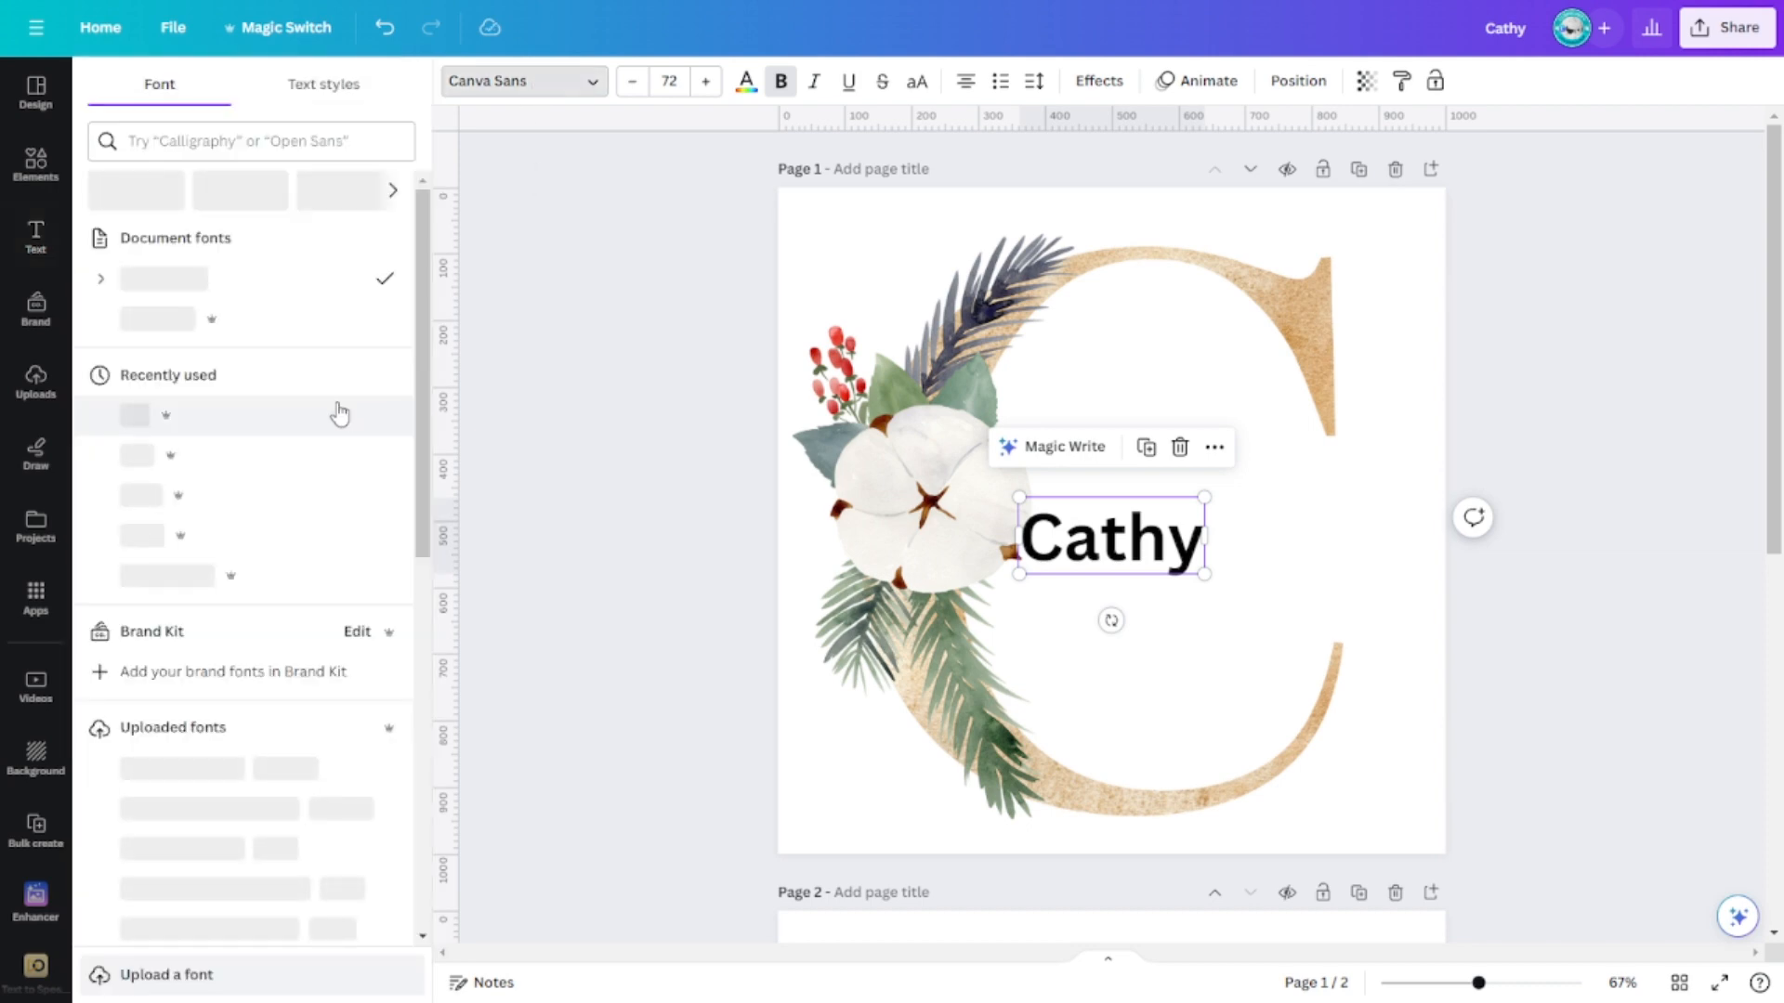
{"action": "left_click", "coordinate": [158, 318]}
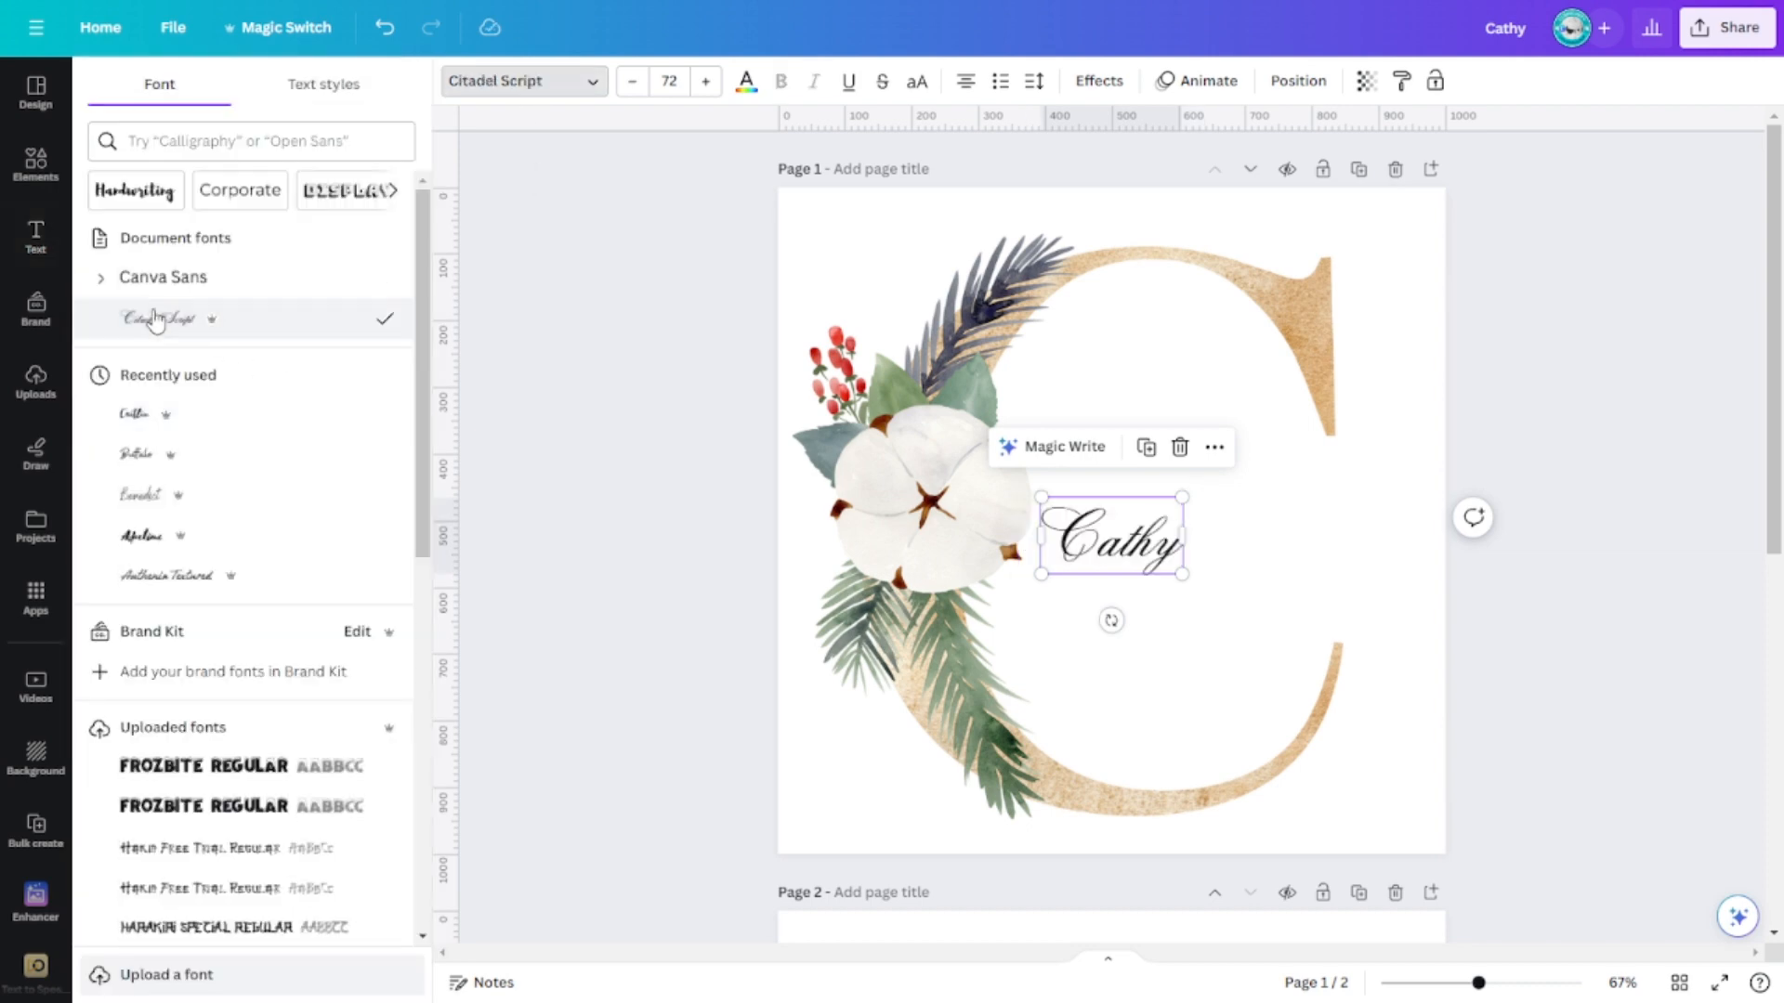
{"action": "left_click", "coordinate": [744, 86]}
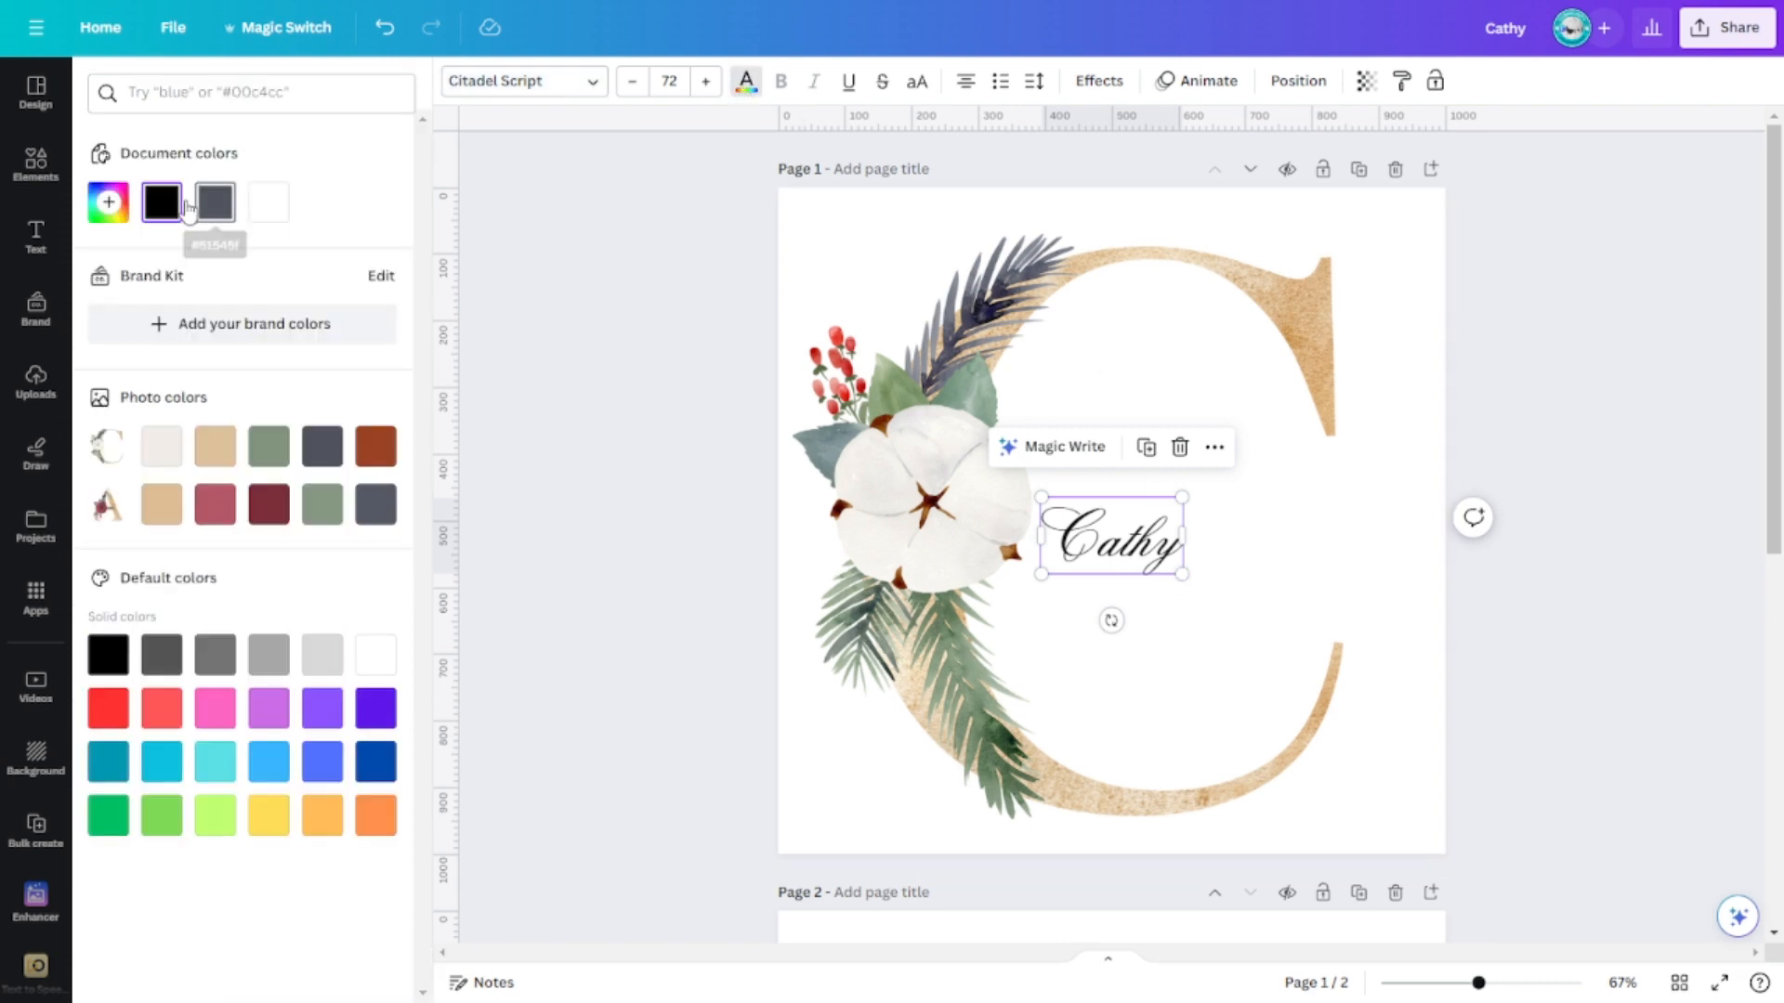
{"action": "left_click", "coordinate": [322, 446]}
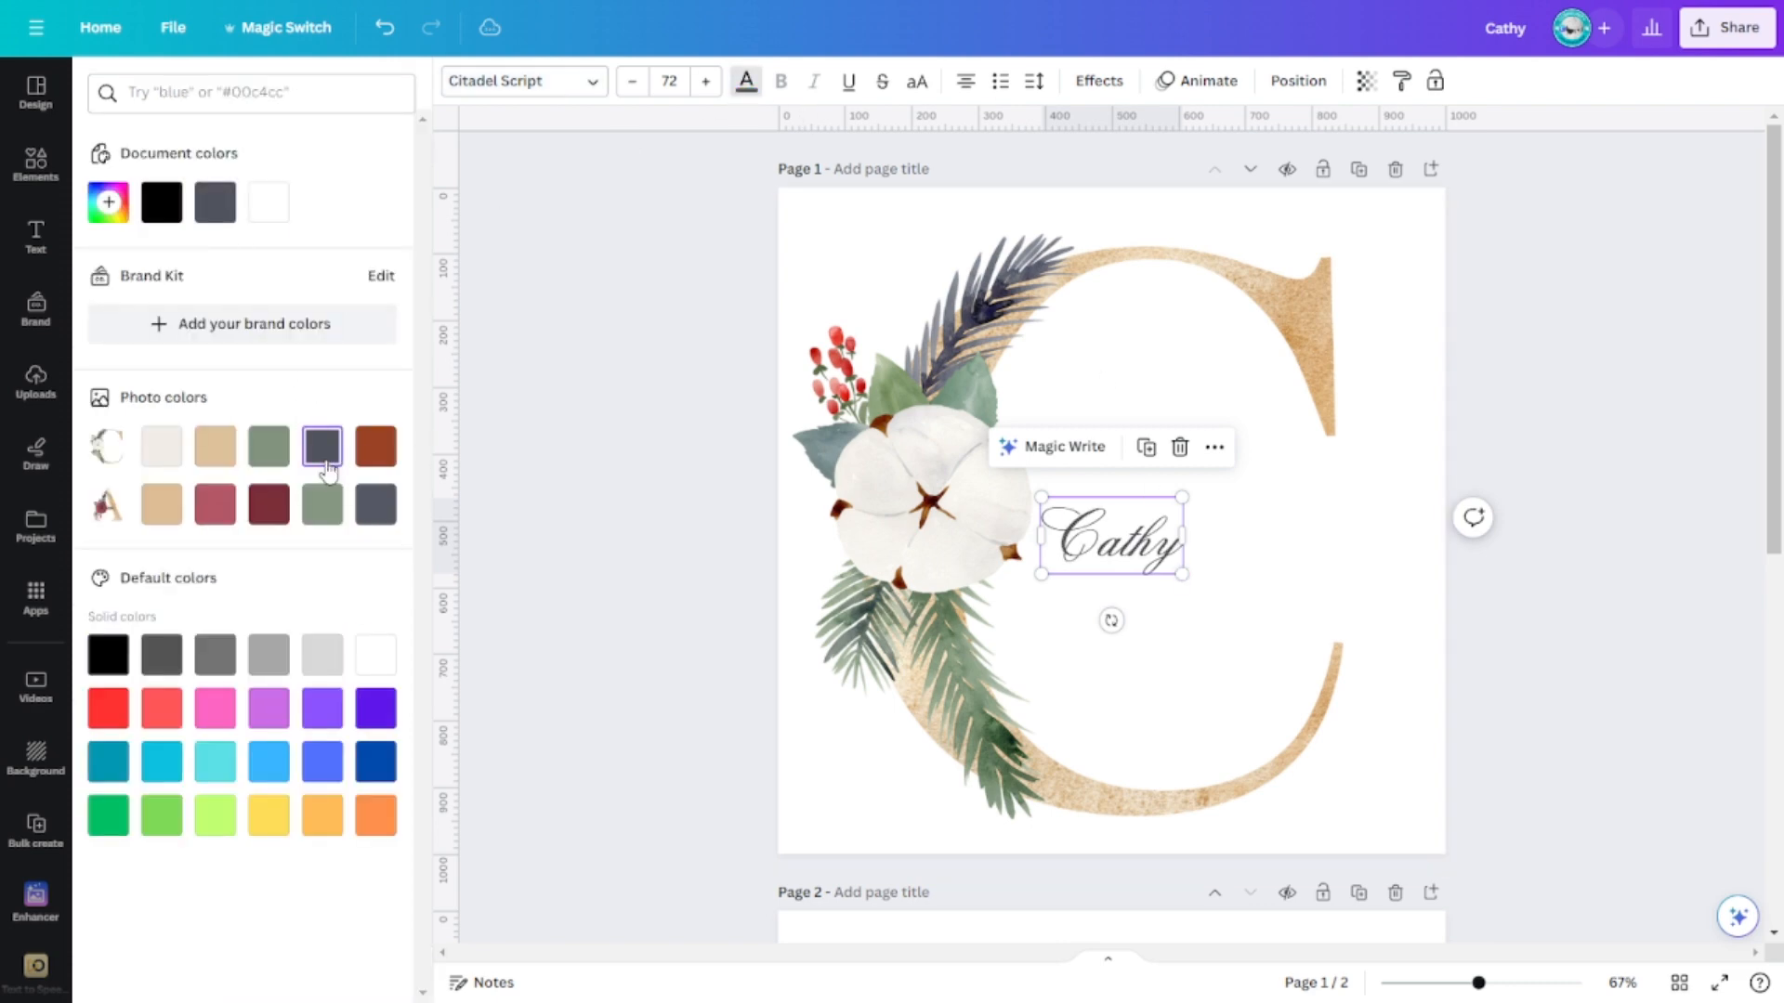
Enlarge the name to about font size 182 and place it across the opening of the letter C, vertically centred
{"action": "left_click_drag", "start_coordinate": [1181, 574], "coordinate": [1445, 717]}
{"action": "left_click_drag", "start_coordinate": [1312, 637], "coordinate": [1291, 559]}
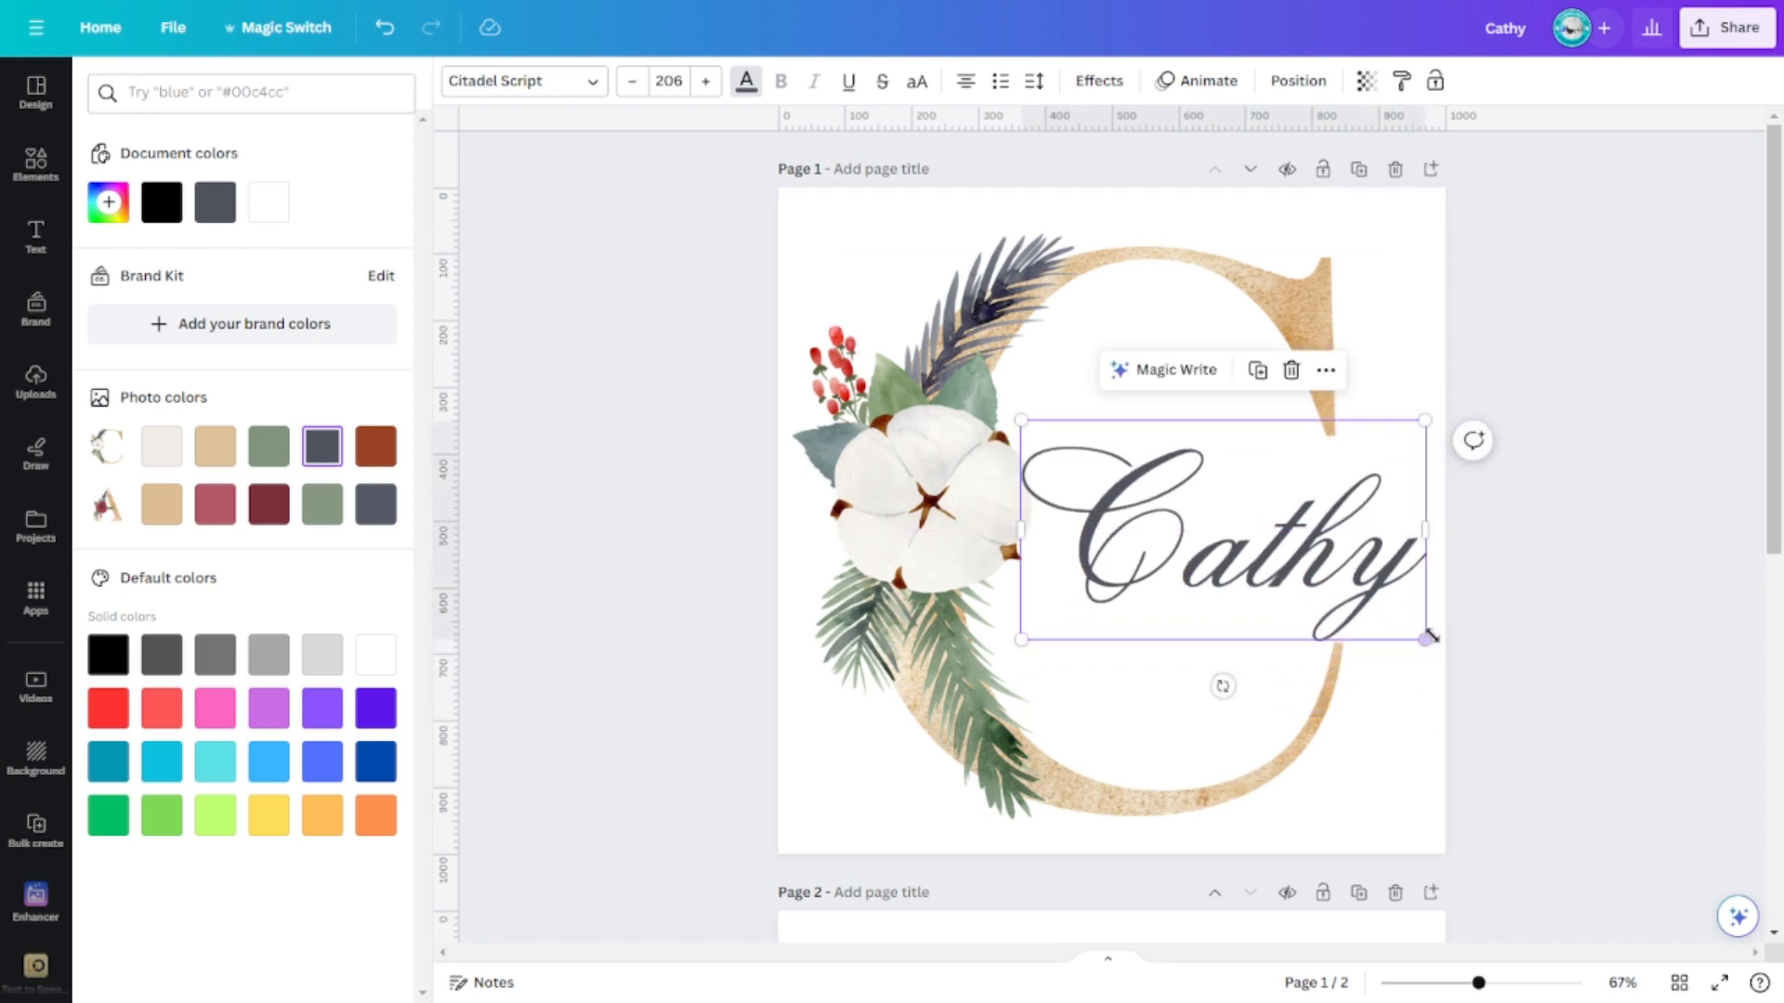
{"action": "left_click_drag", "start_coordinate": [1425, 640], "coordinate": [1298, 563]}
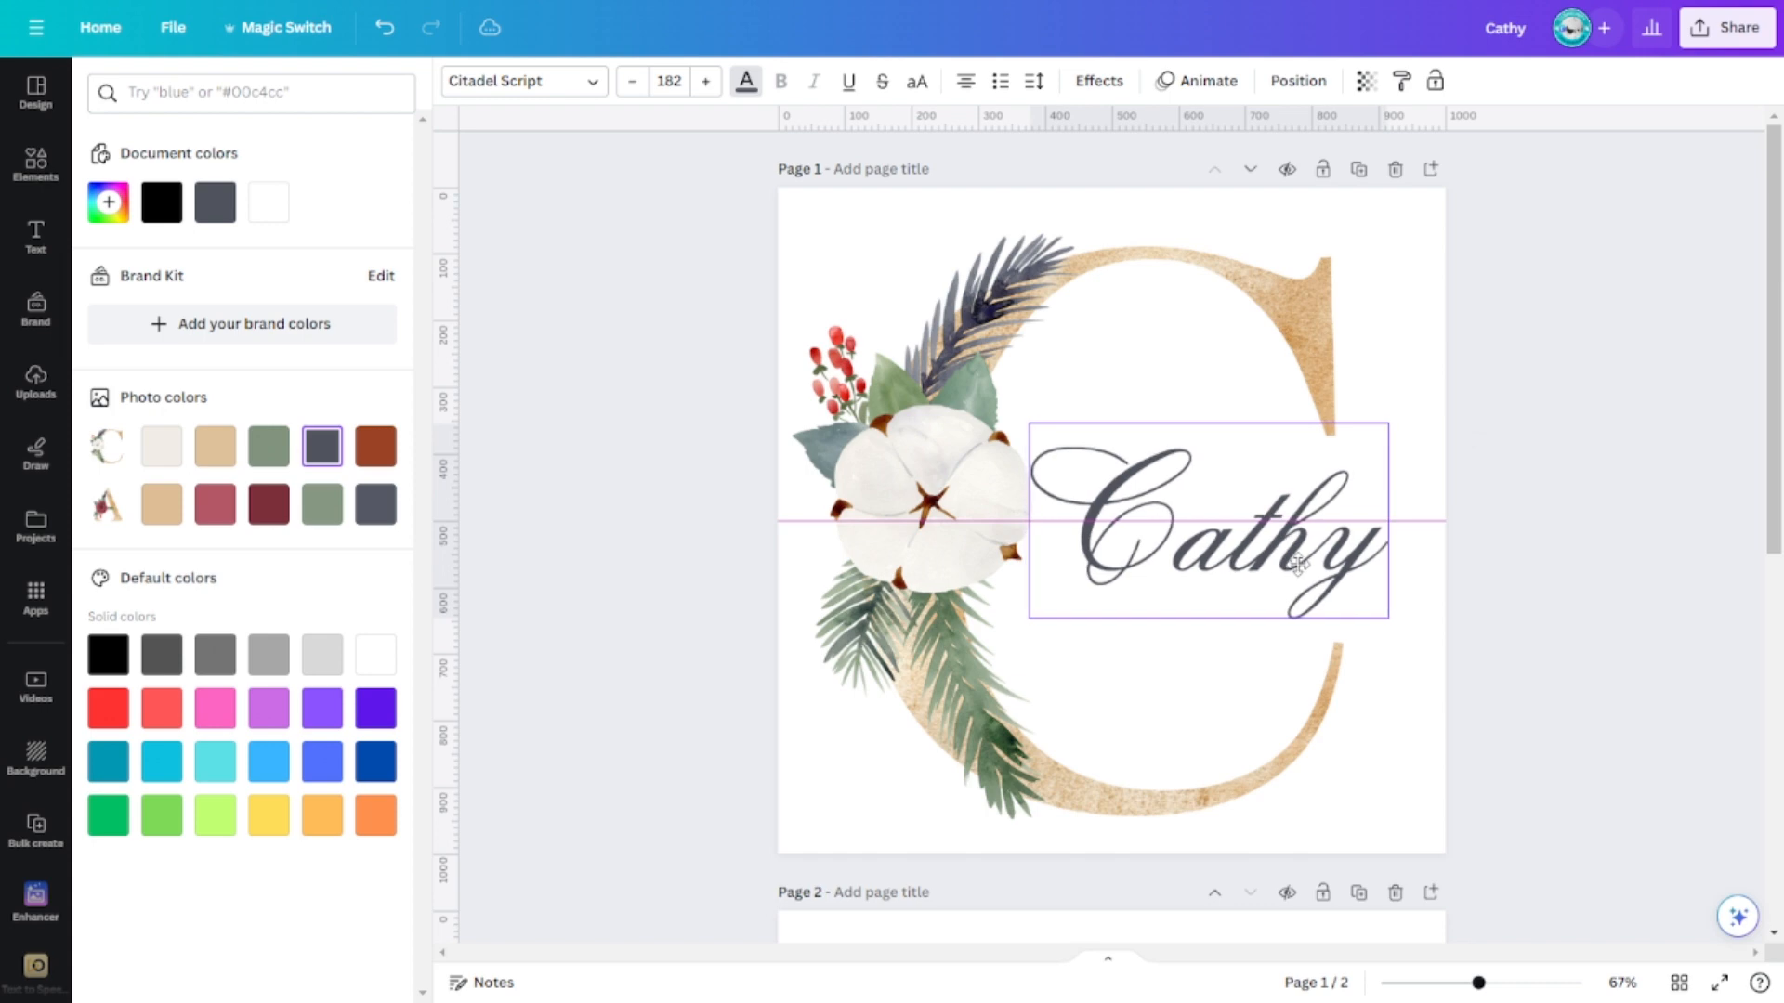
{"action": "left_click", "coordinate": [607, 689]}
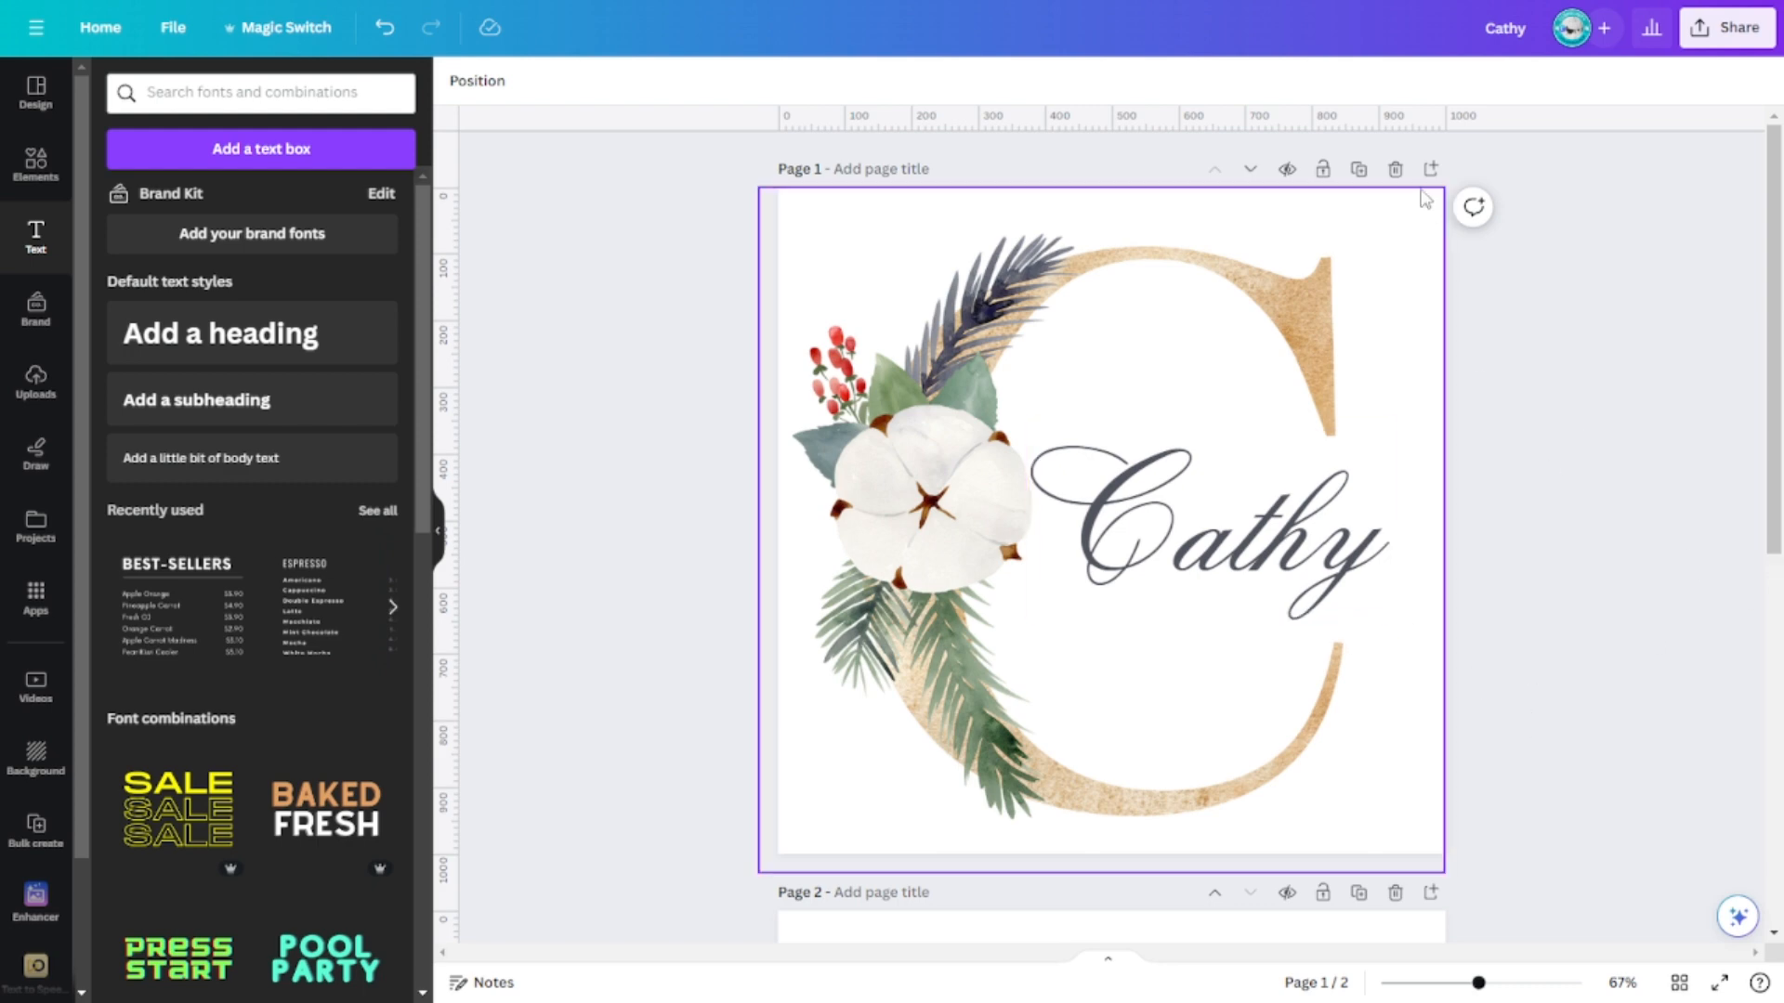
Duplicate page 1 to keep the letter C design, then delete the letter and the name from page 1
{"action": "left_click", "coordinate": [1360, 171]}
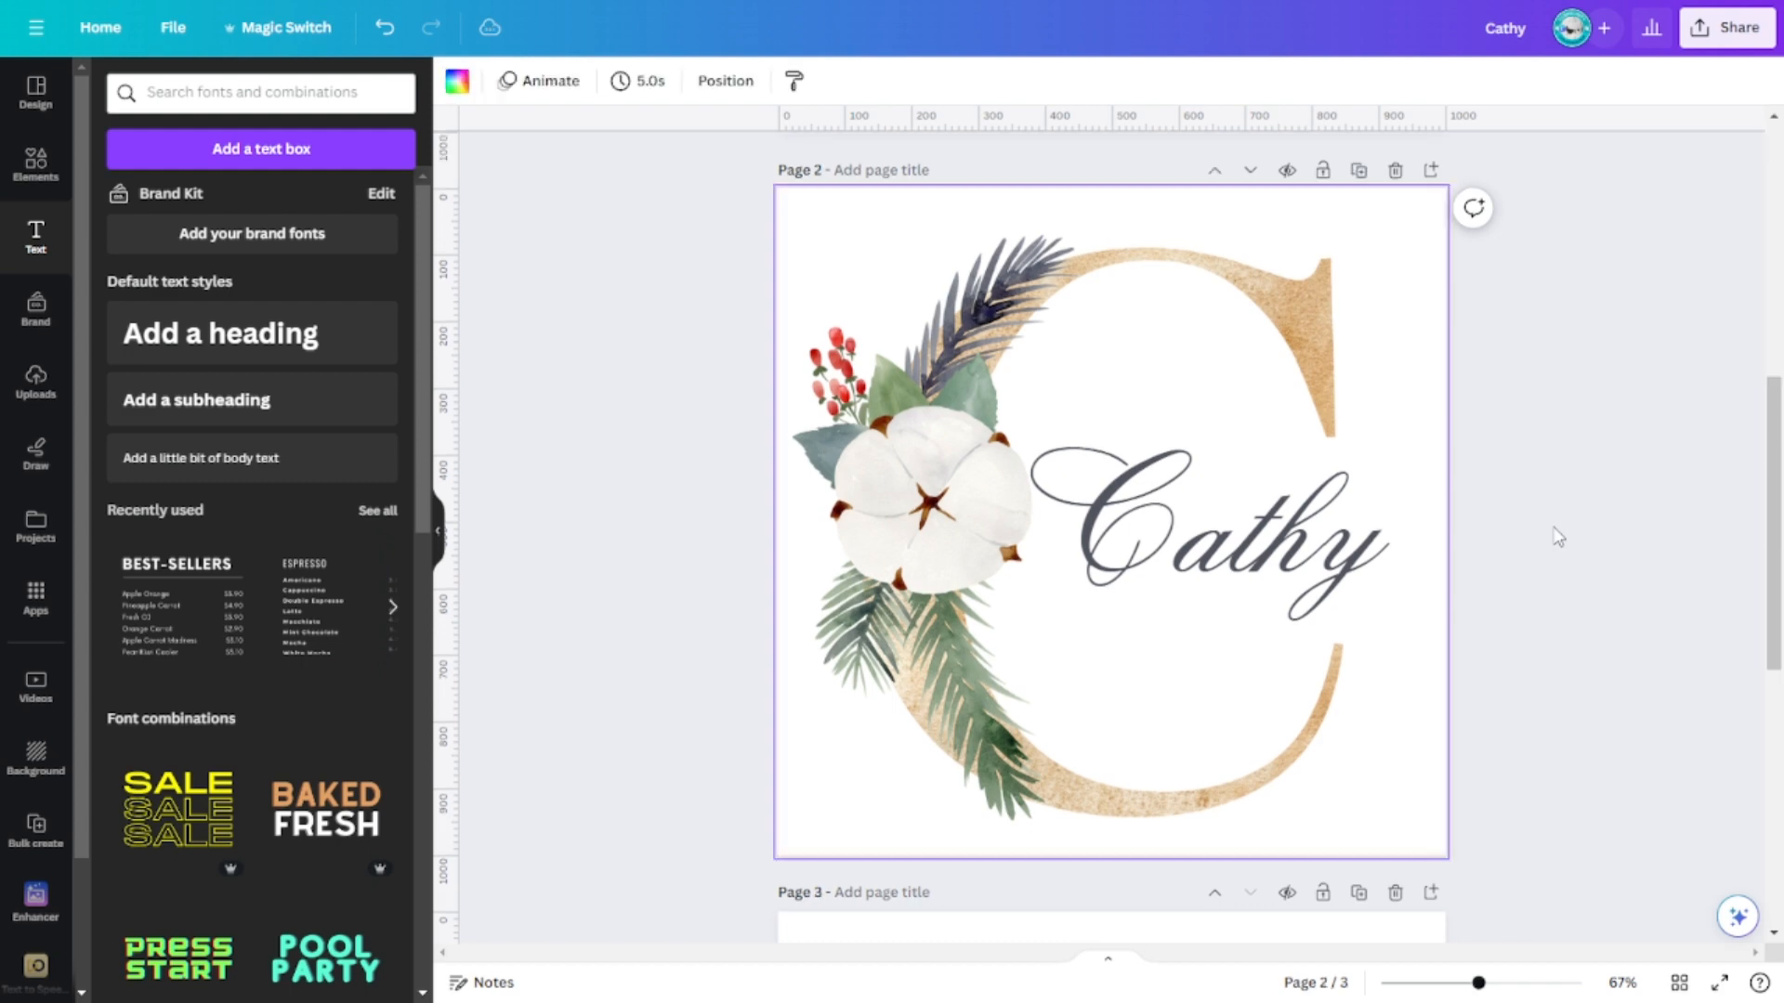
{"action": "scroll", "coordinate": [1557, 537], "scroll_direction": "up", "scroll_amount": 5}
{"action": "left_click", "coordinate": [1179, 238]}
{"action": "key", "text": "Delete"}
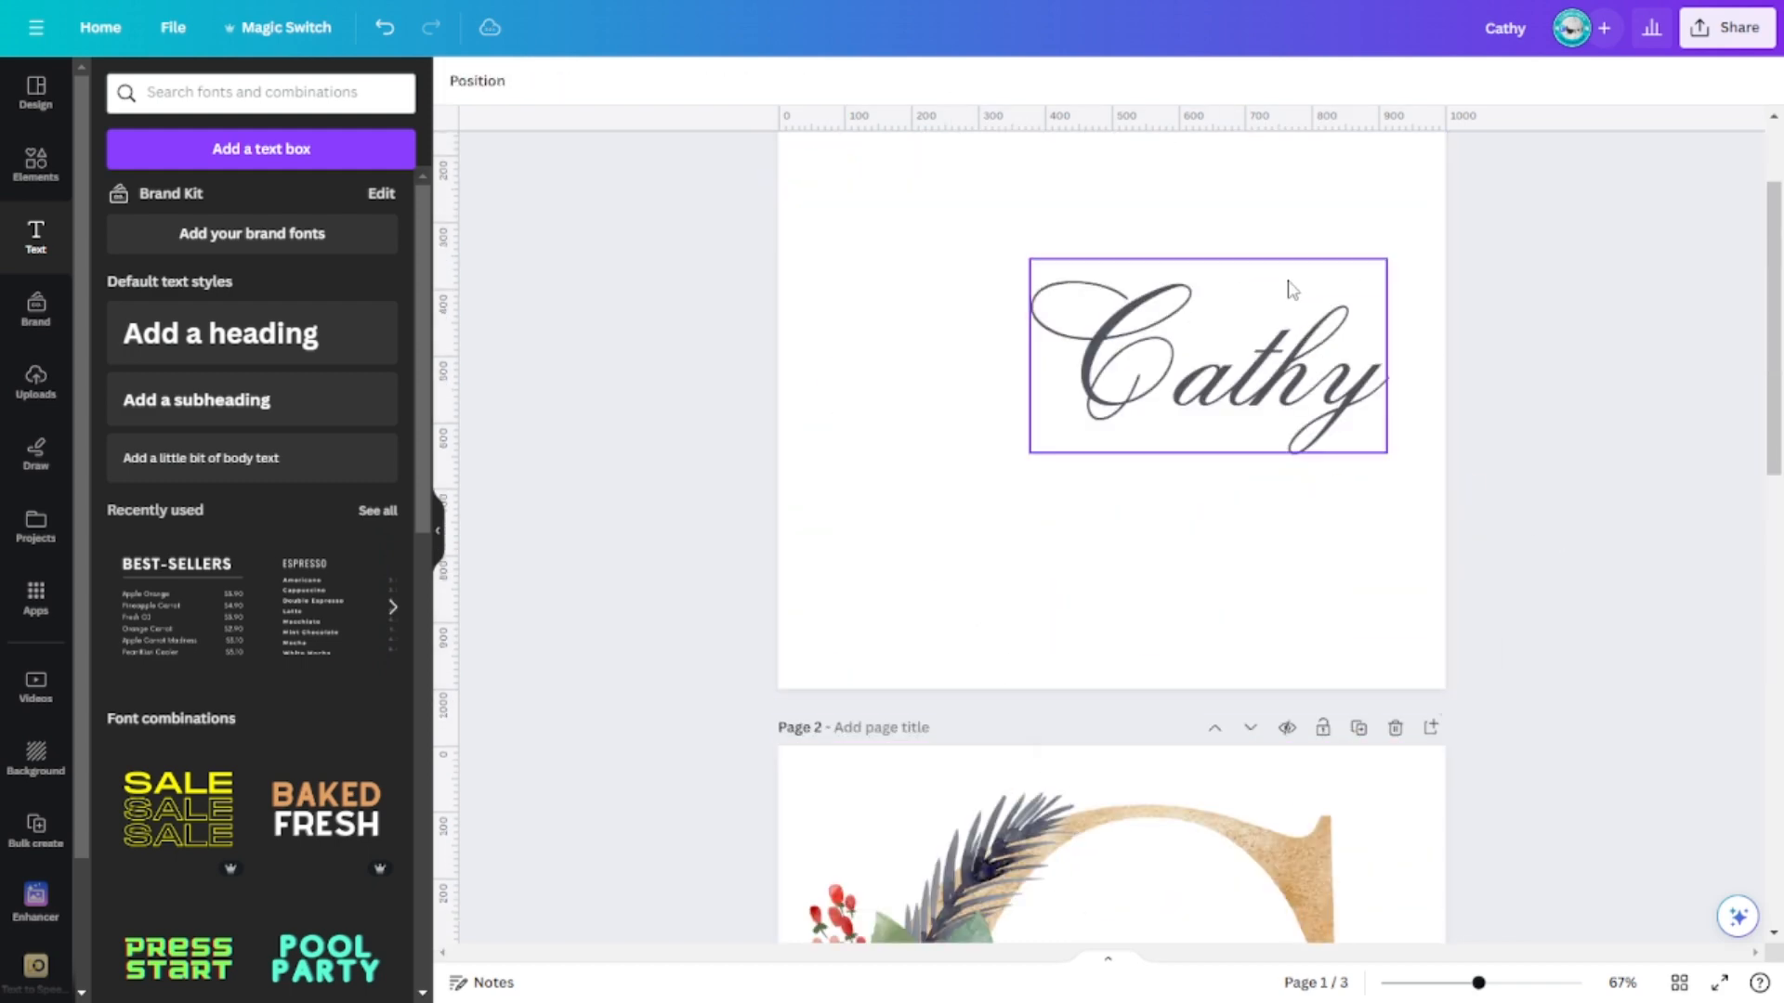
{"action": "scroll", "coordinate": [1287, 418], "scroll_direction": "up", "scroll_amount": 2}
{"action": "left_click", "coordinate": [1282, 537]}
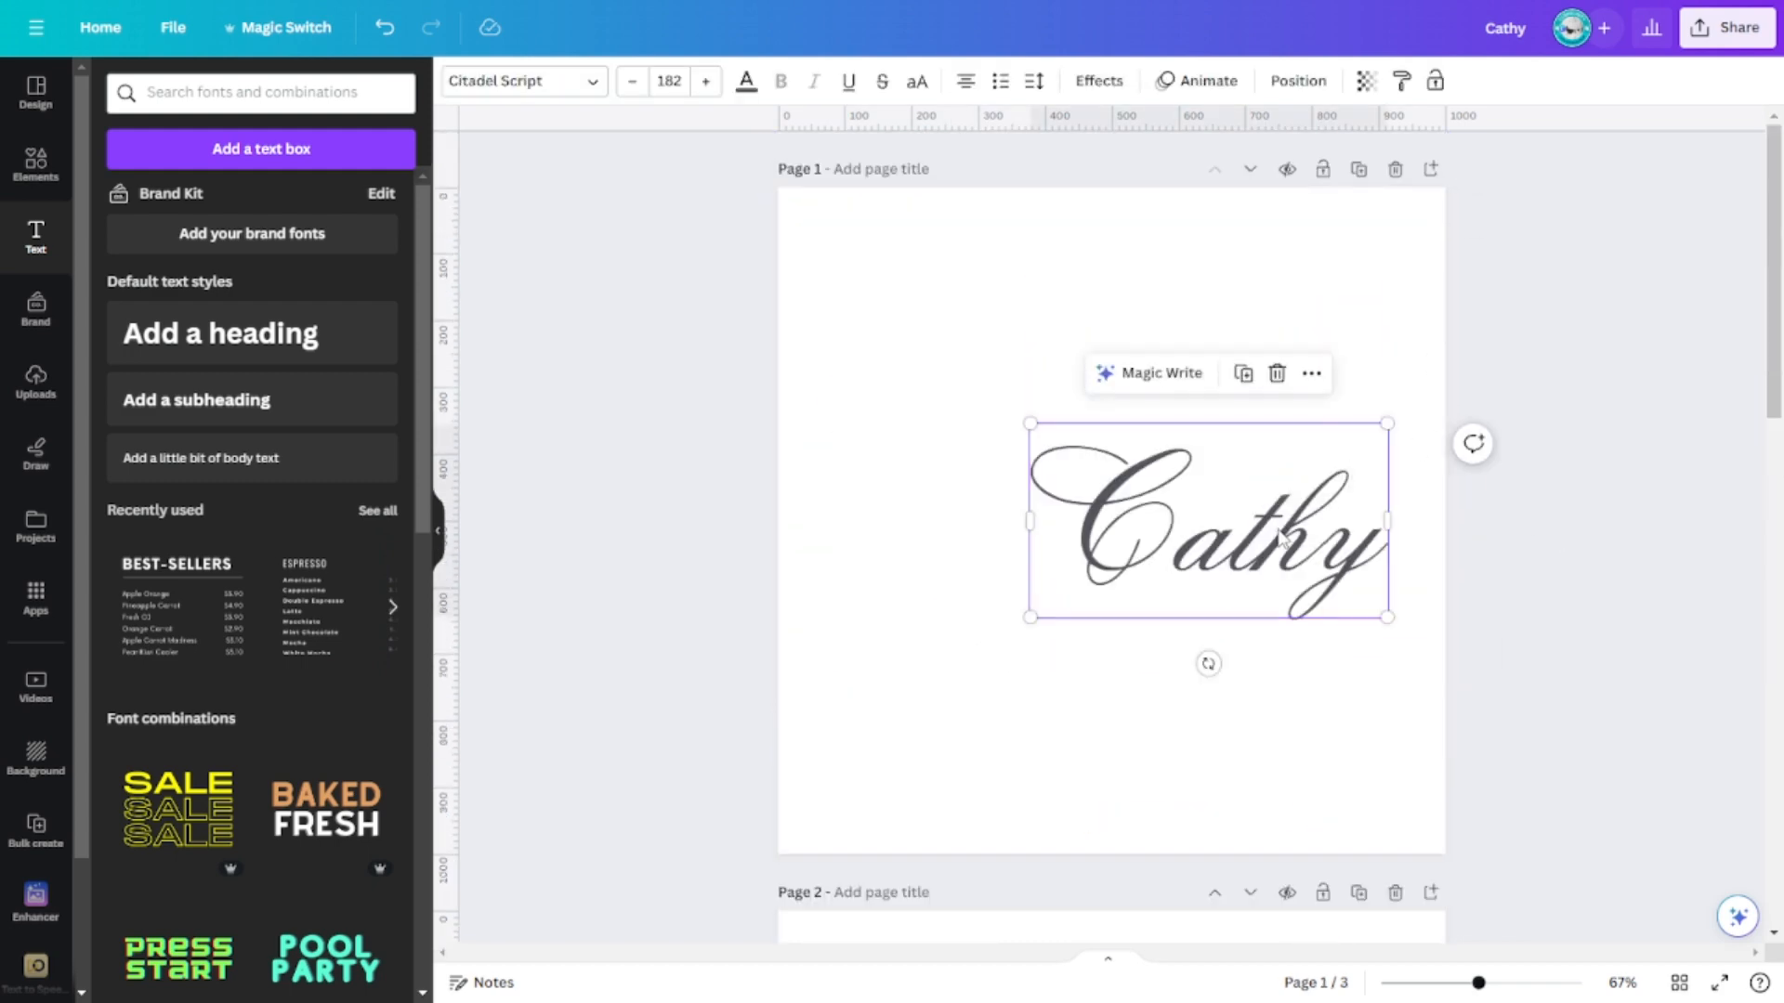
{"action": "key", "text": "Delete"}
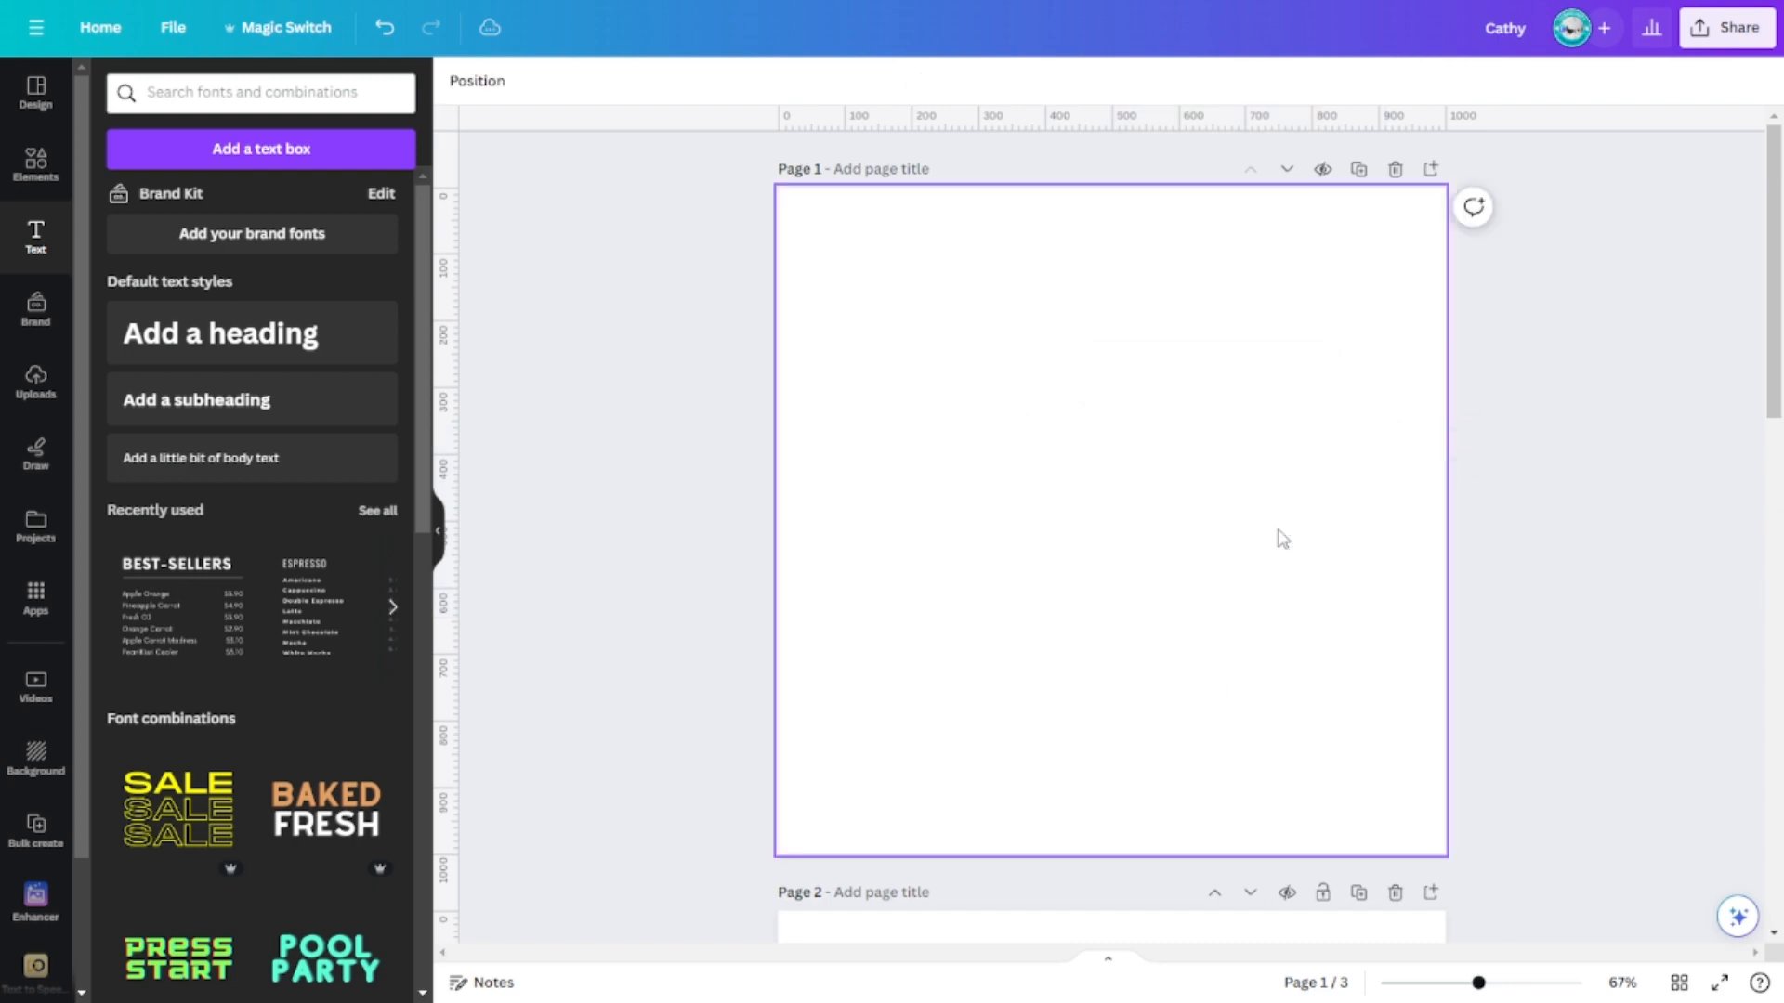
Add the uploaded floral letter K to page 1 and enlarge it to nearly fill the page, shifted slightly left
{"action": "left_click", "coordinate": [37, 381]}
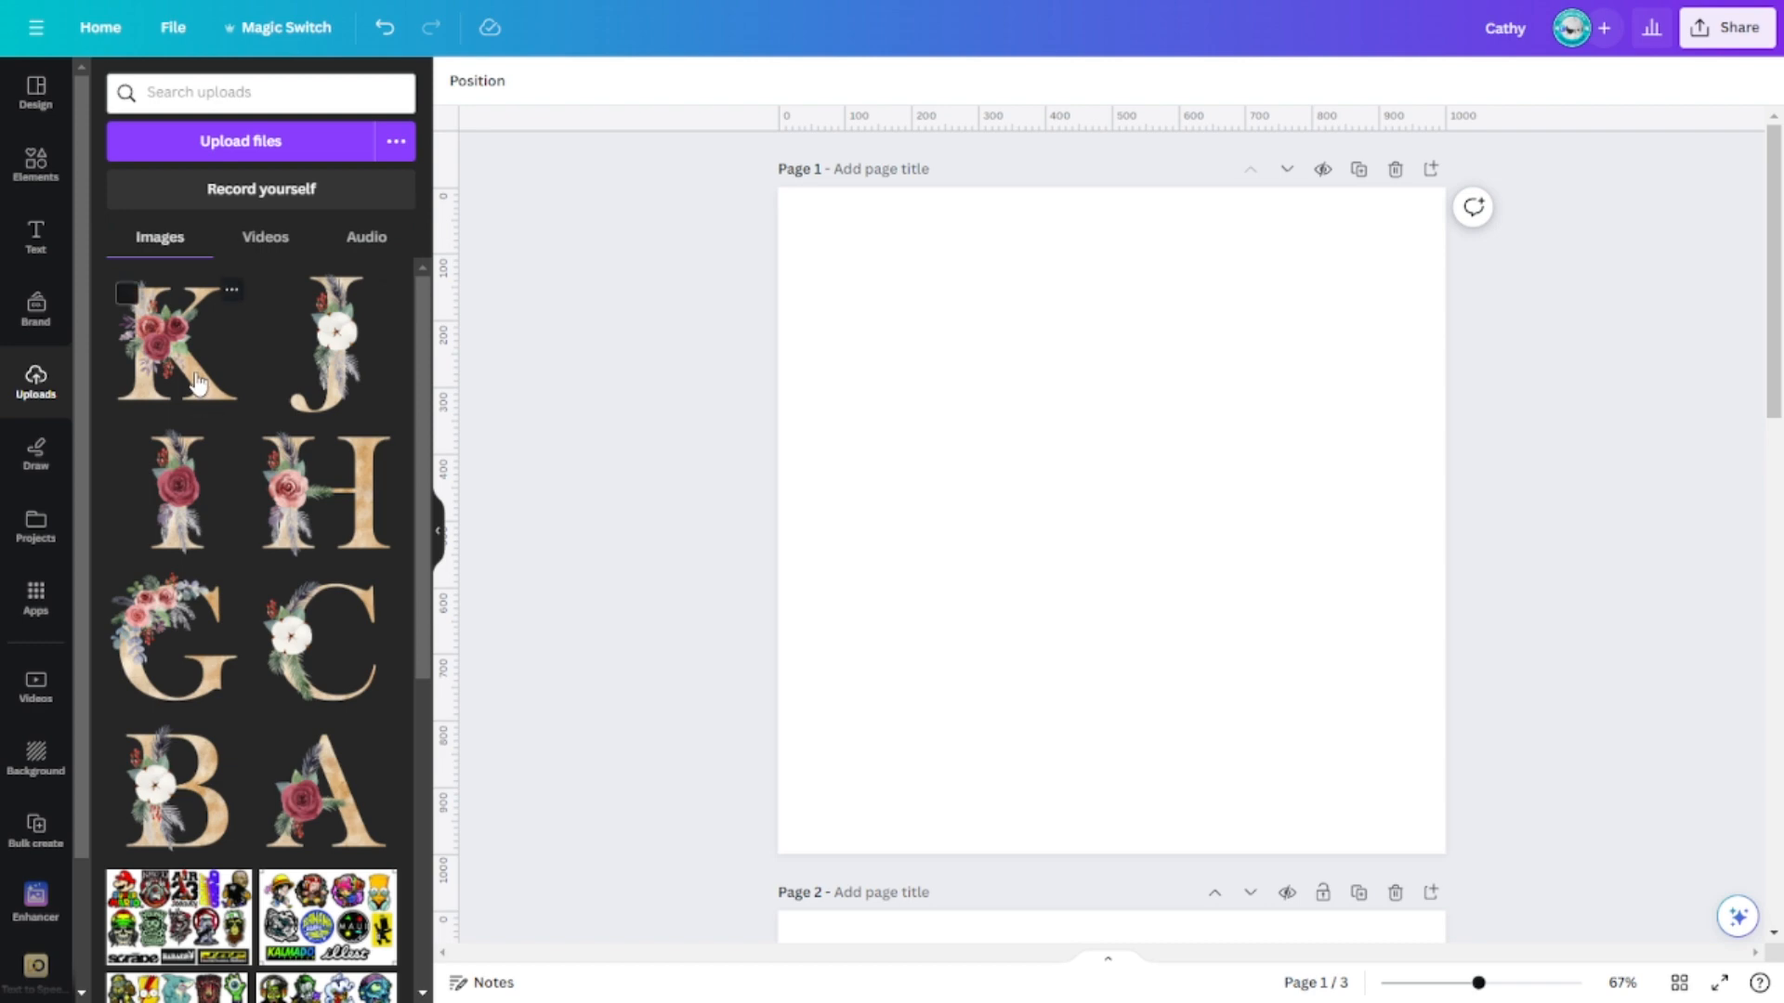
{"action": "left_click", "coordinate": [174, 339]}
{"action": "left_click_drag", "start_coordinate": [1162, 529], "coordinate": [1067, 466]}
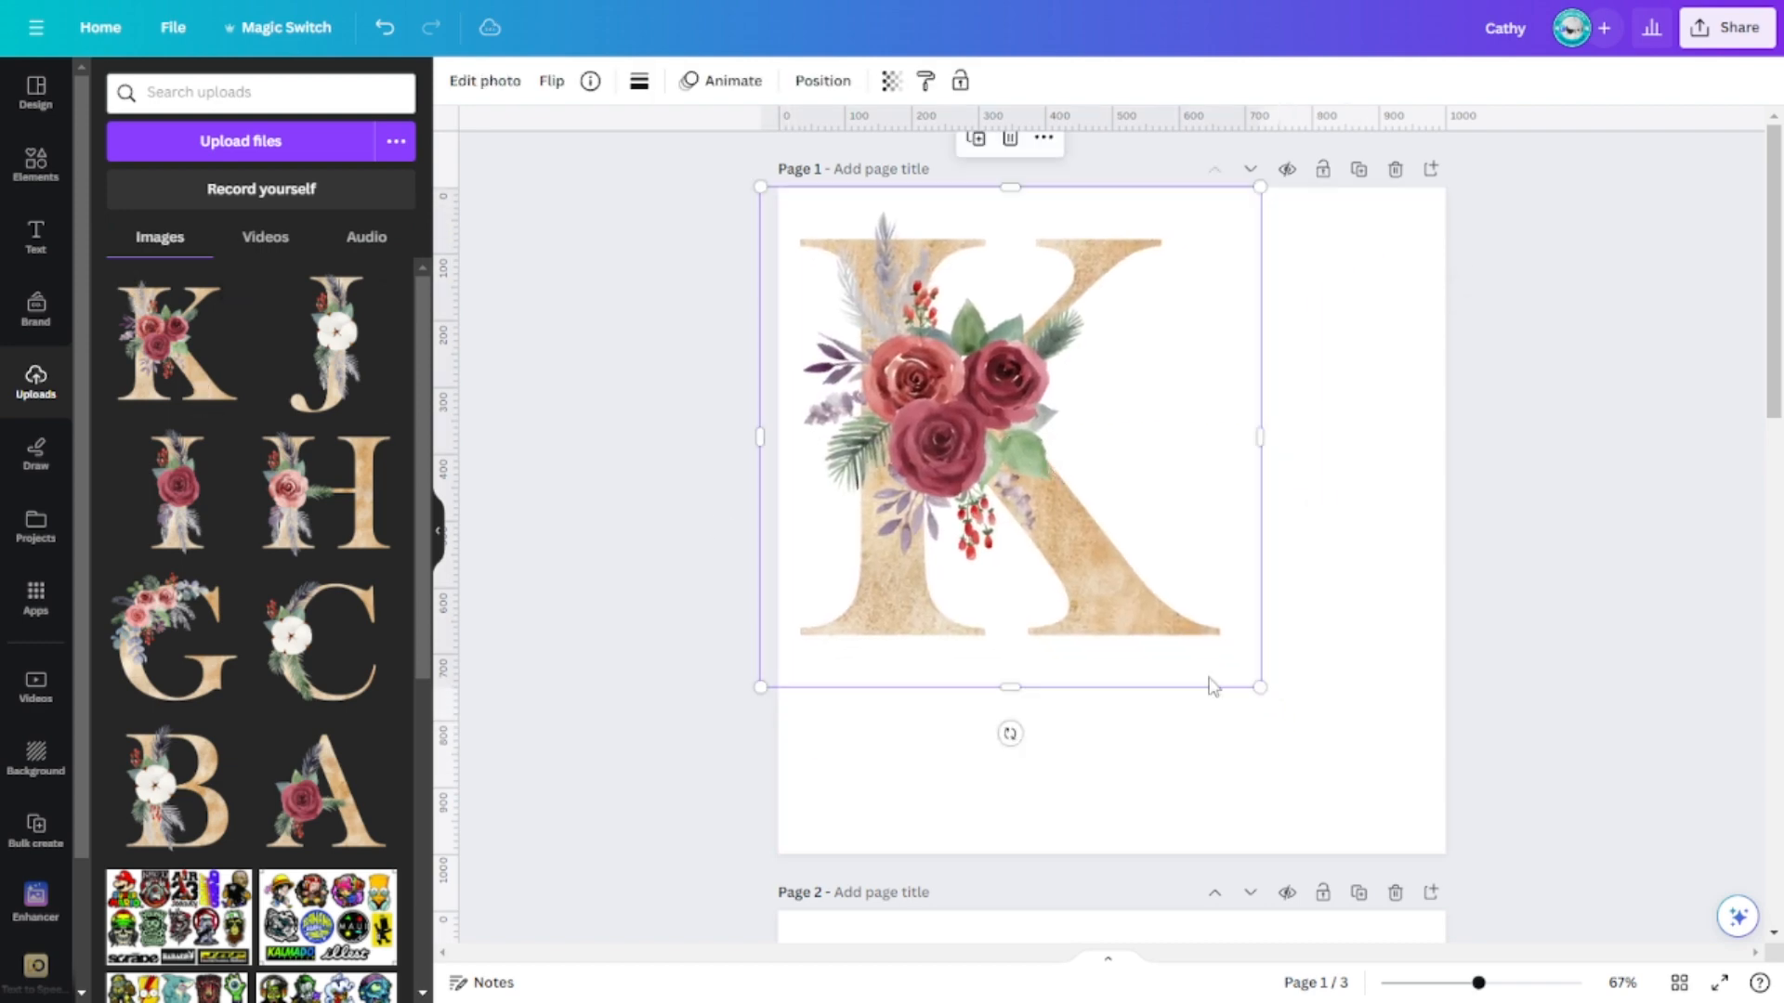
{"action": "left_click_drag", "start_coordinate": [1268, 688], "coordinate": [1482, 932]}
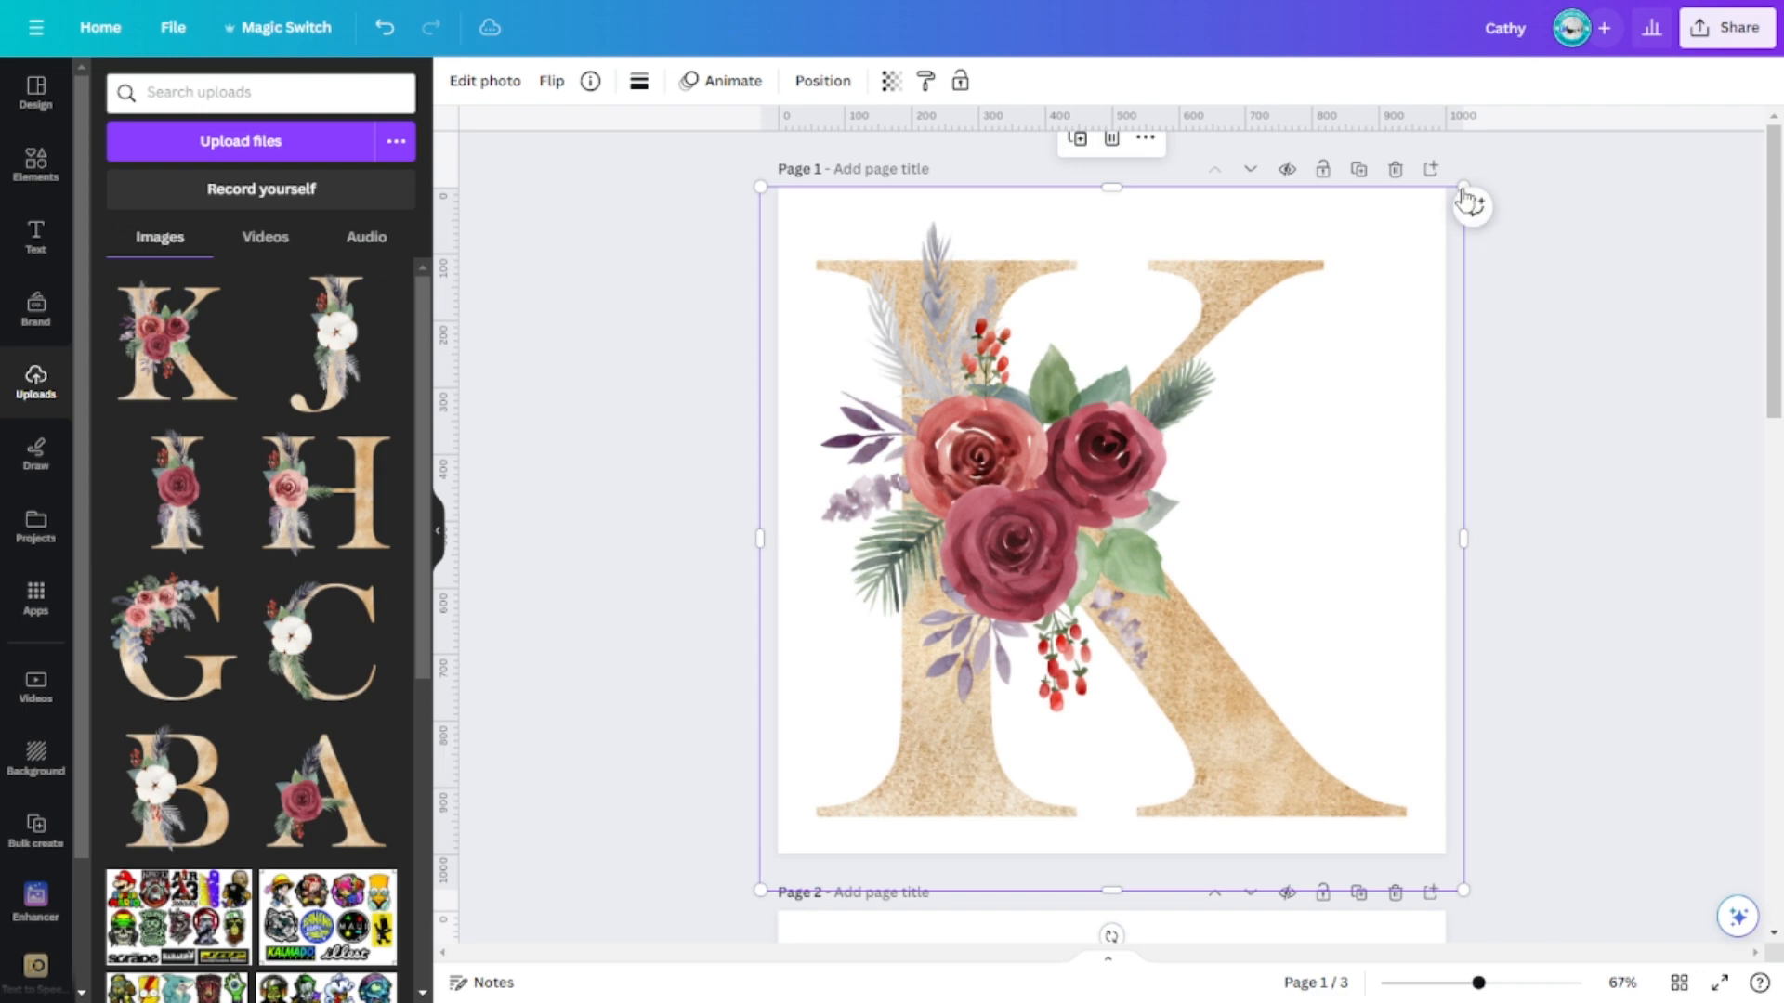
{"action": "left_click_drag", "start_coordinate": [1460, 183], "coordinate": [1475, 165]}
{"action": "left_click_drag", "start_coordinate": [1258, 477], "coordinate": [1234, 458]}
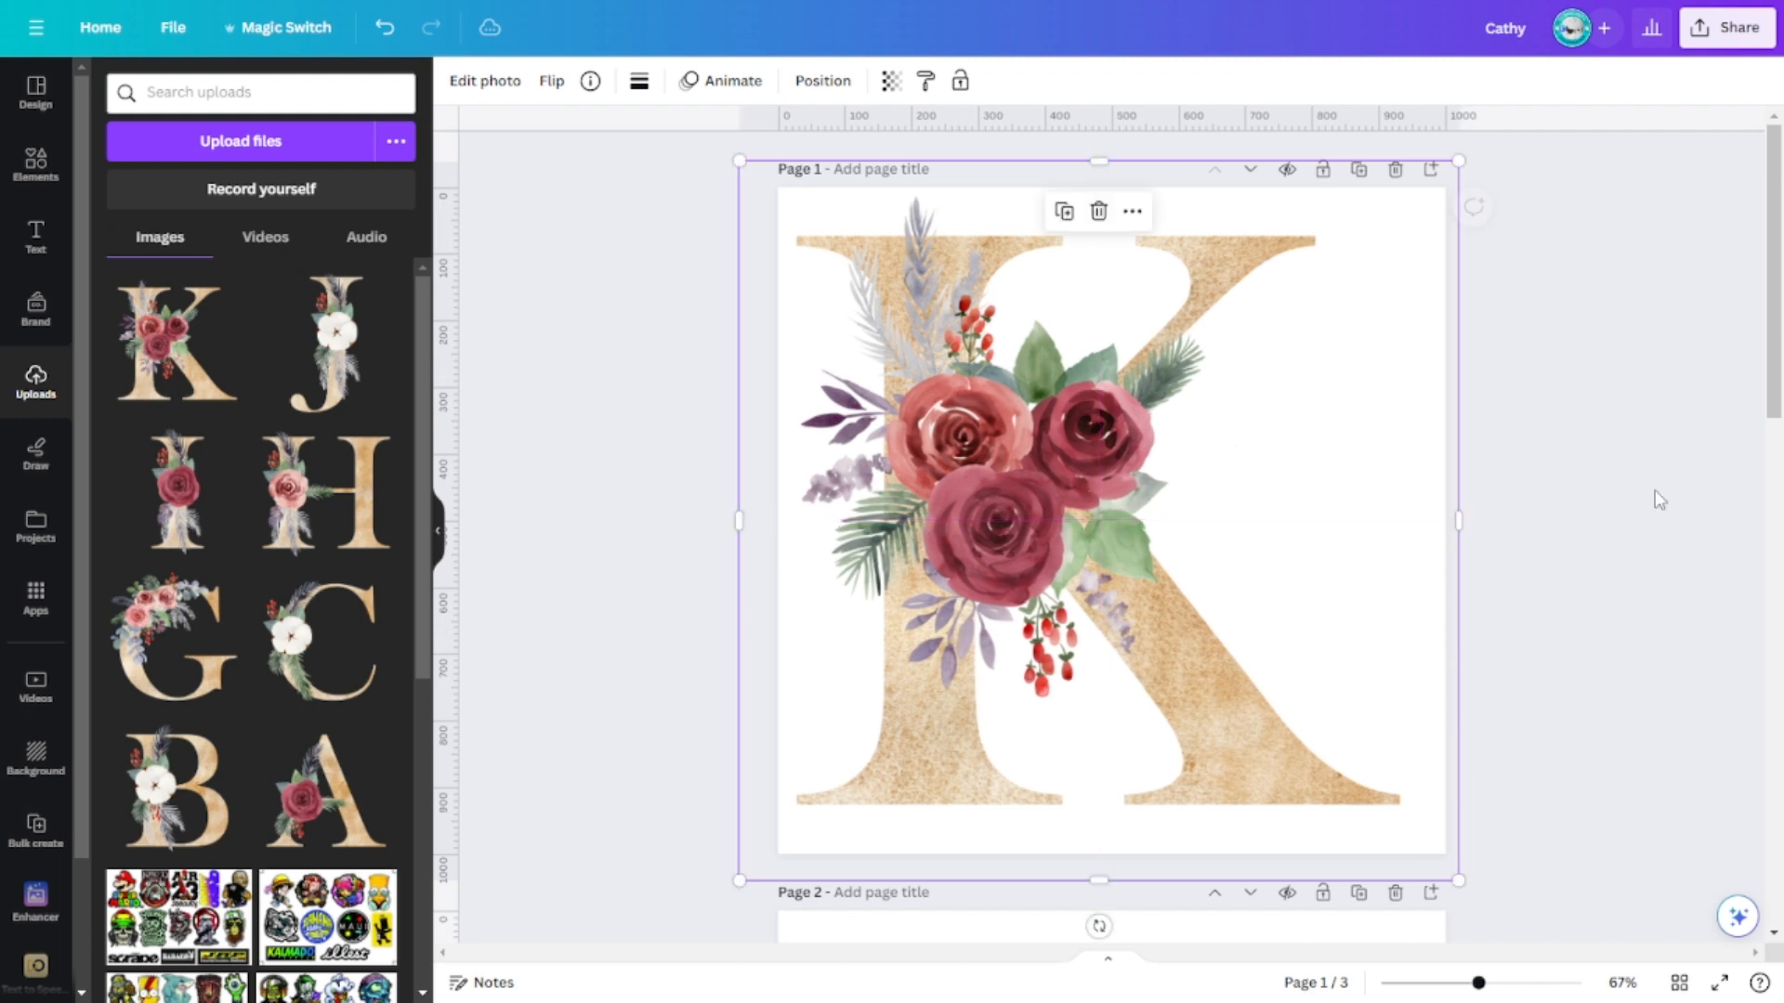
{"action": "left_click", "coordinate": [1684, 501]}
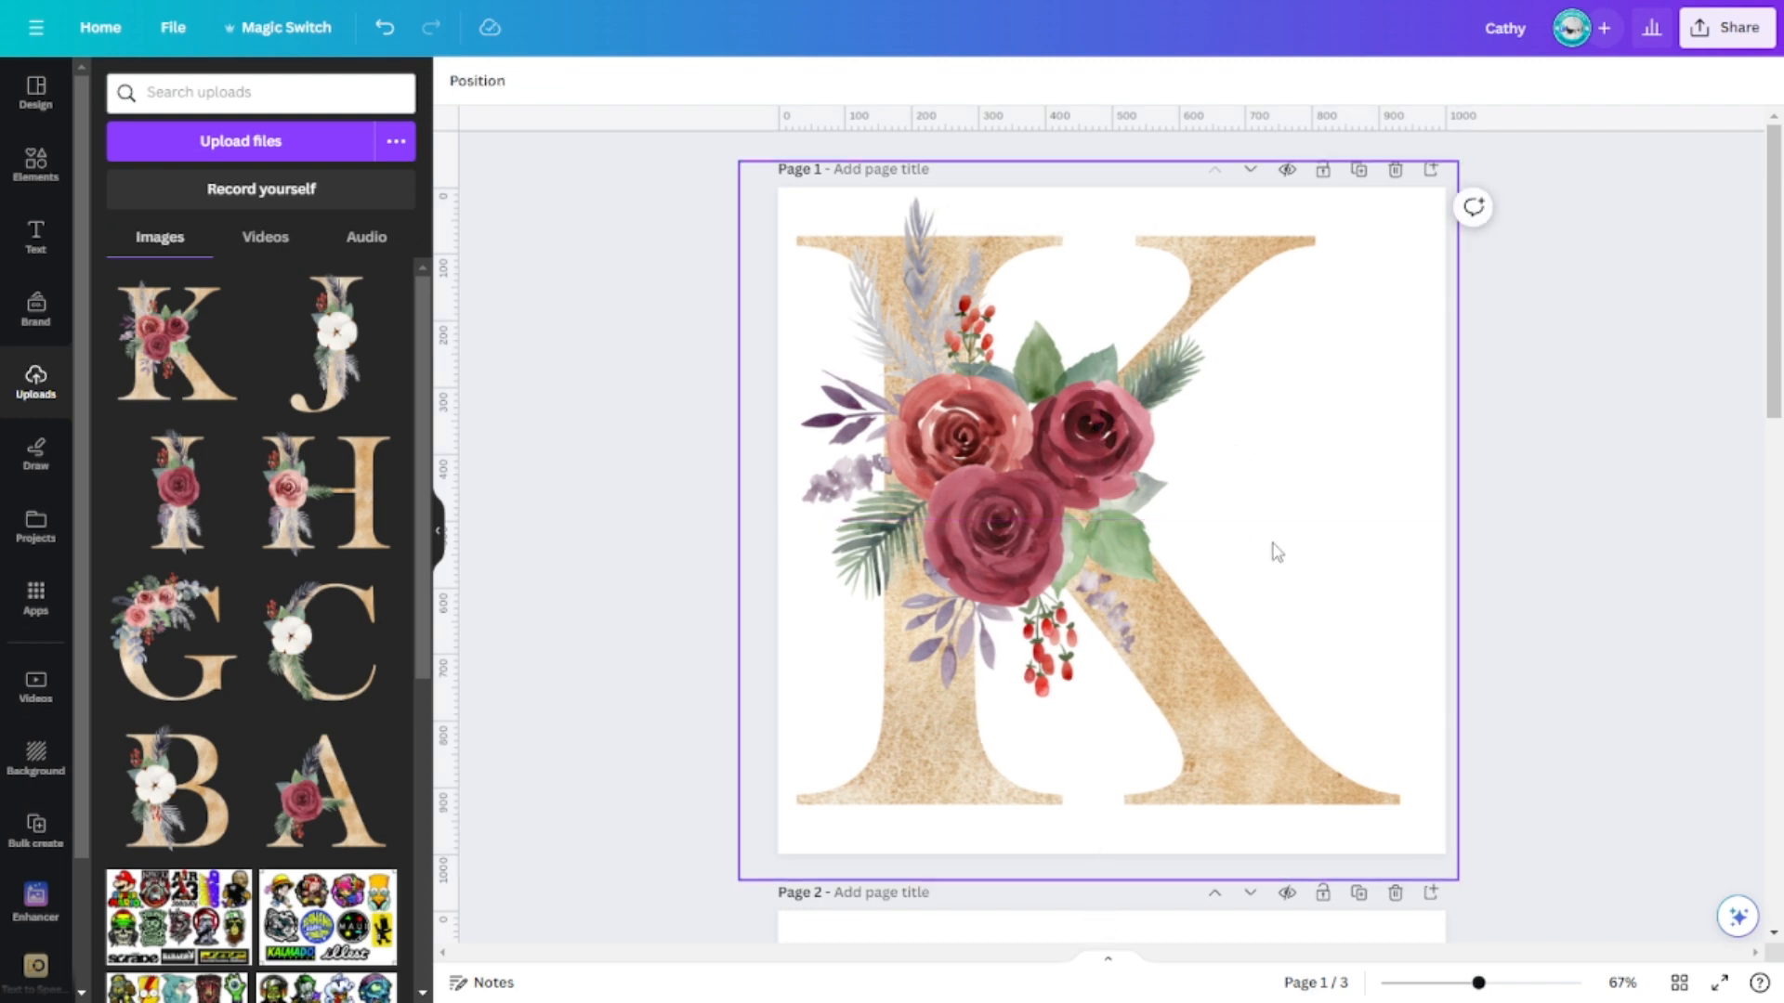
Paste the script name onto page 1, replace it with the new recipient's first name, and place it between the letter K's right arms
{"action": "left_click", "coordinate": [1302, 552]}
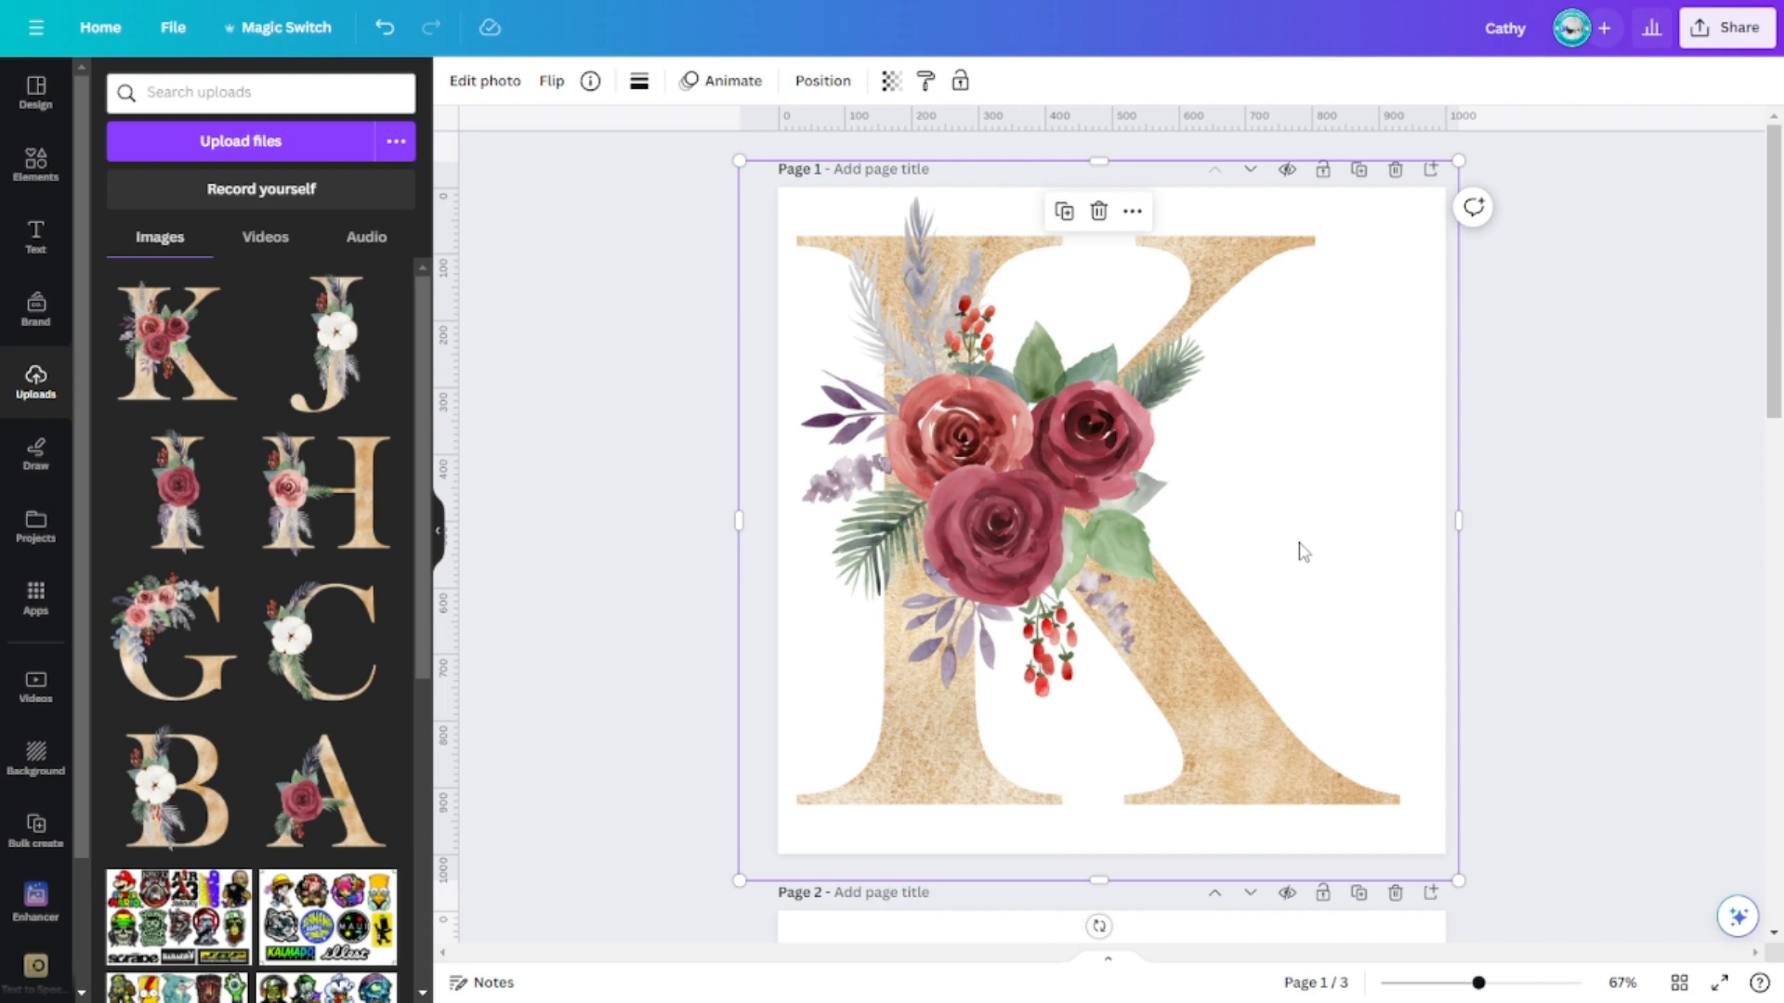
{"action": "type", "text": "Cathy"}
{"action": "double_click", "coordinate": [1241, 537]}
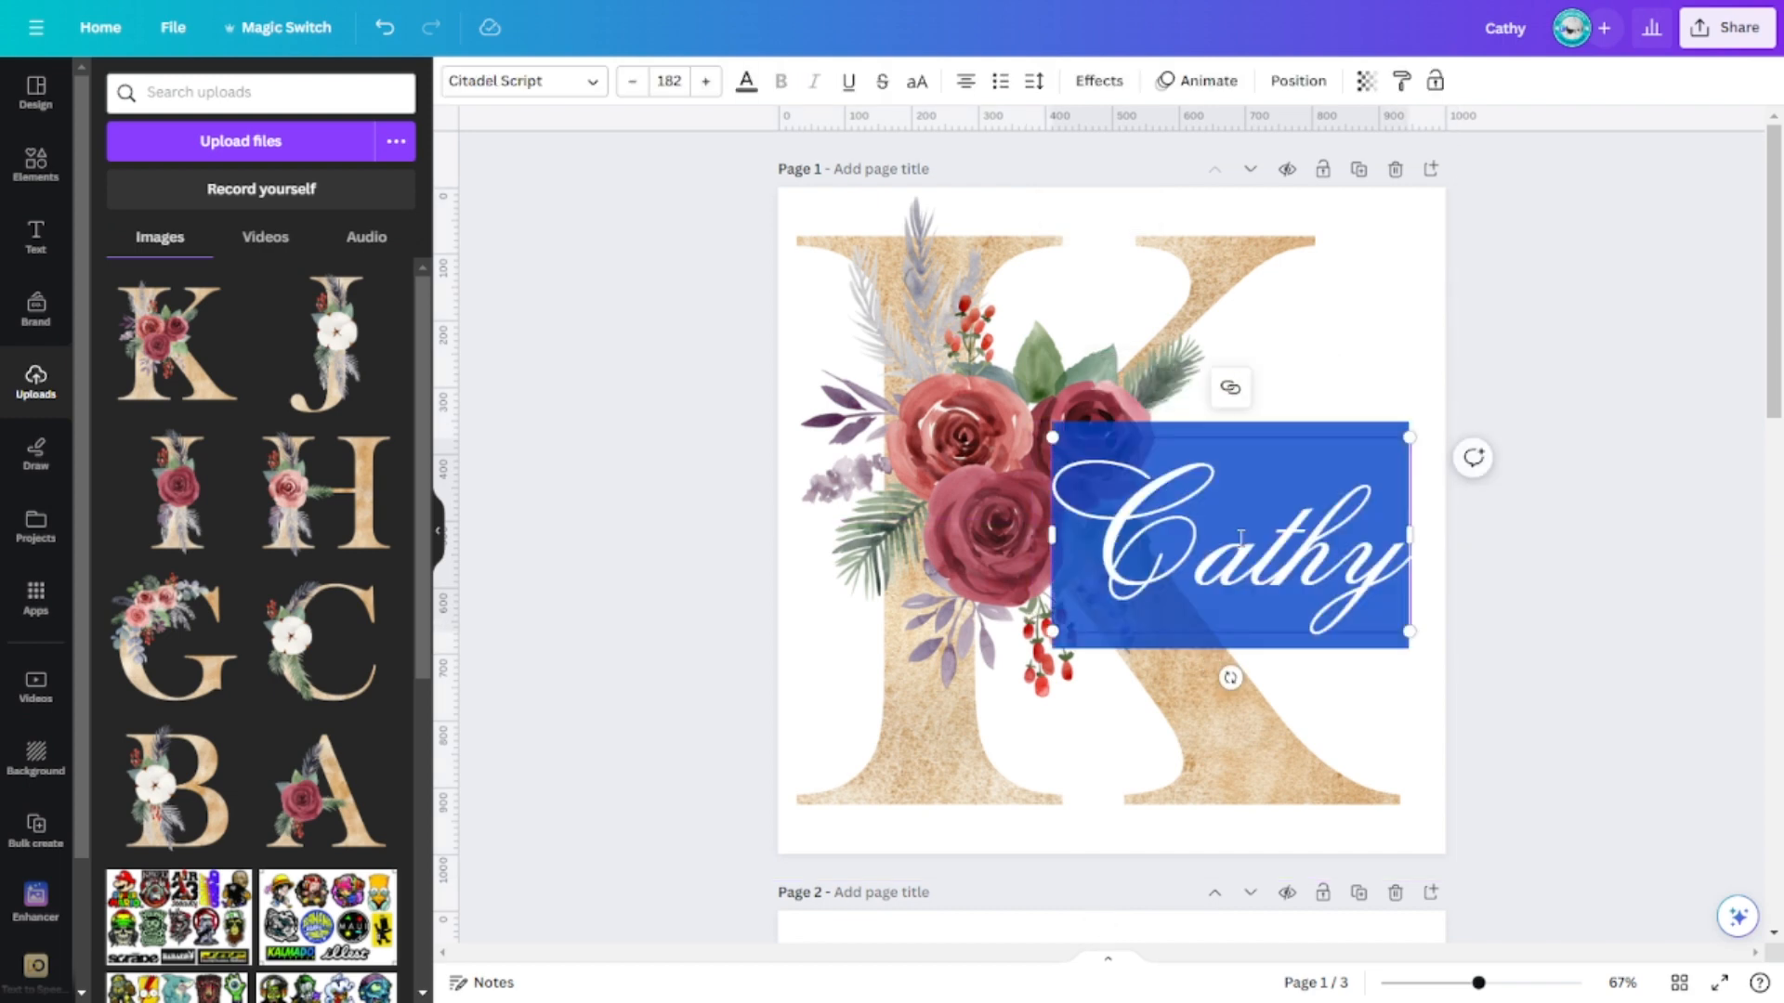
{"action": "type", "text": "Kate"}
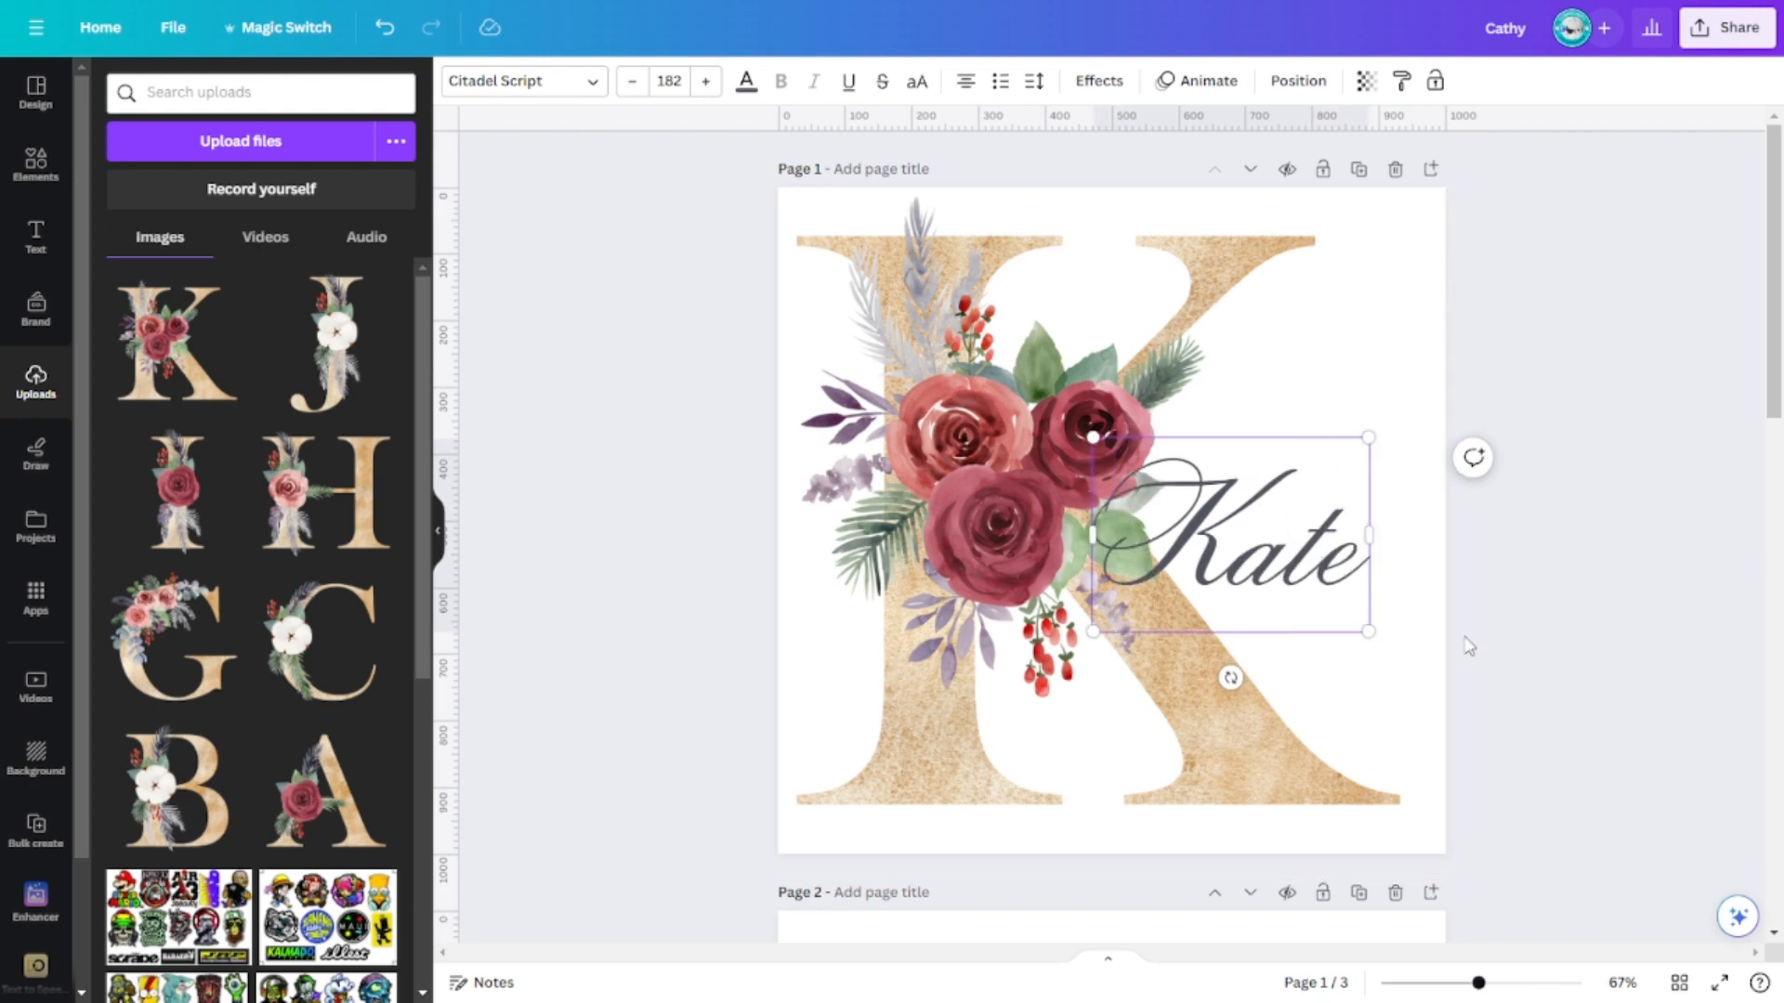
{"action": "left_click_drag", "start_coordinate": [1236, 567], "coordinate": [1363, 518]}
{"action": "left_click", "coordinate": [1557, 637]}
{"action": "left_click", "coordinate": [1578, 707]}
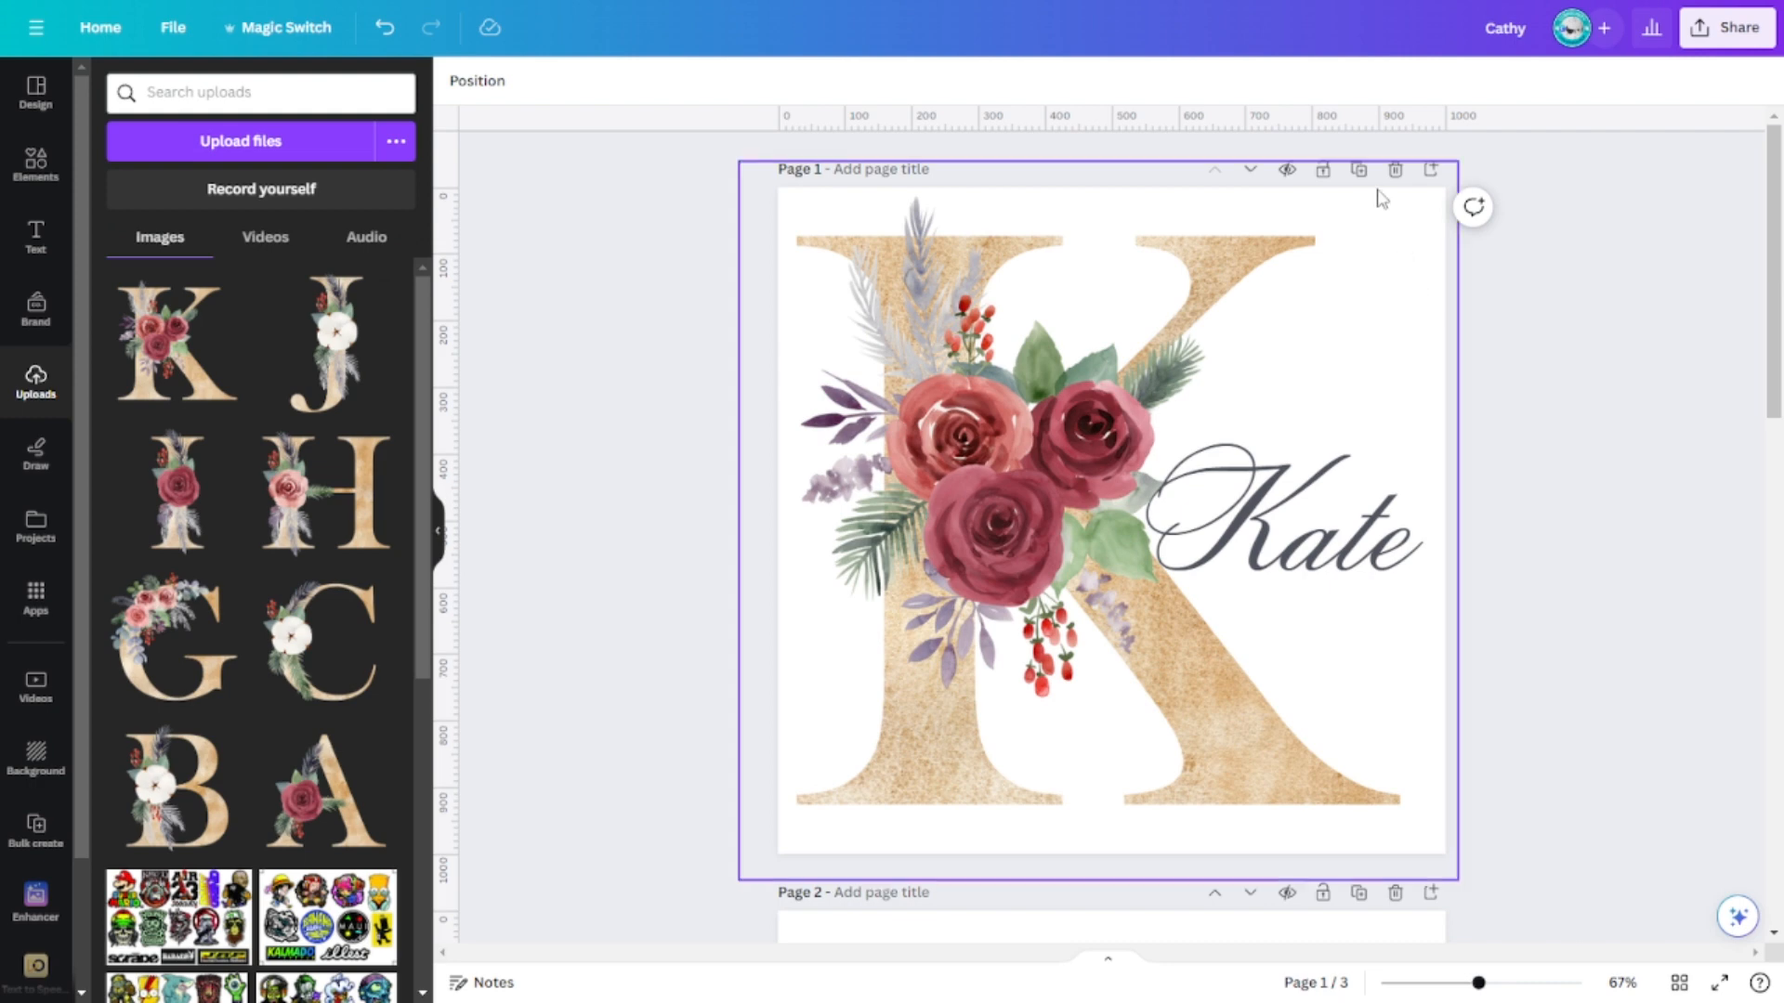
Duplicate page 1 to keep the letter K design, then remove the letter and the name from page 1
{"action": "left_click", "coordinate": [1359, 168]}
{"action": "scroll", "coordinate": [1592, 615], "scroll_direction": "up", "scroll_amount": 5}
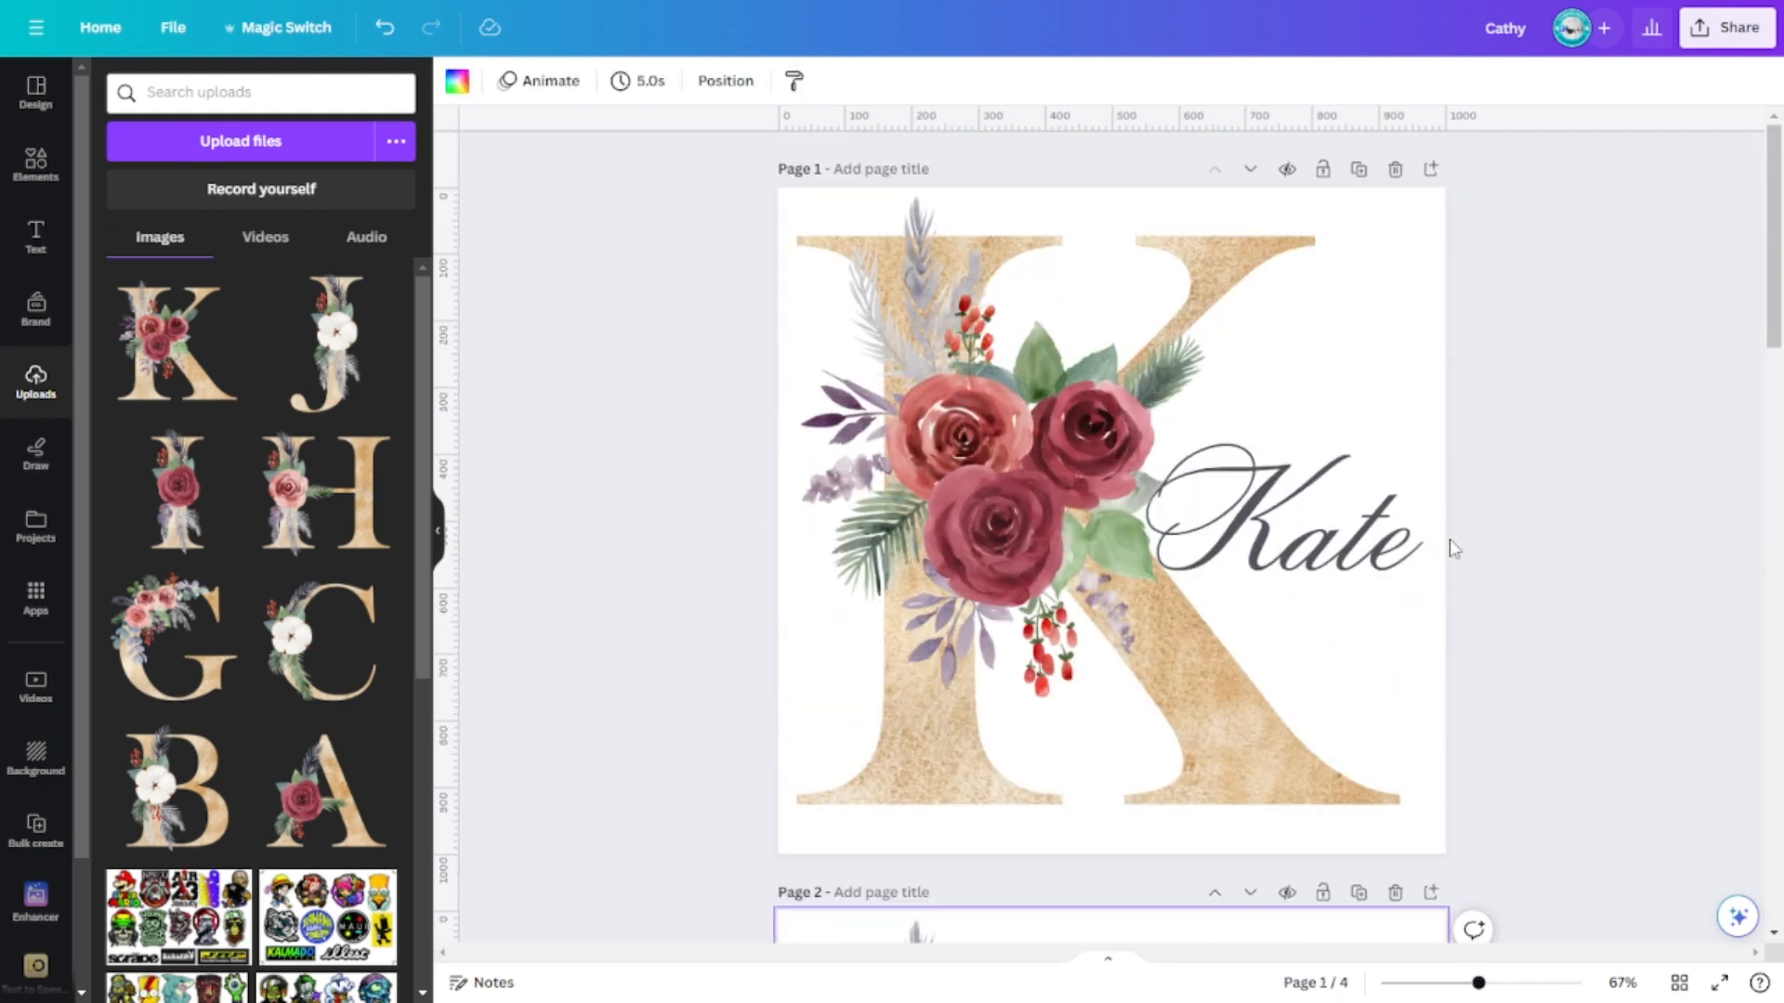
{"action": "left_click", "coordinate": [1057, 433]}
{"action": "key", "text": "Delete"}
{"action": "key", "text": "Delete"}
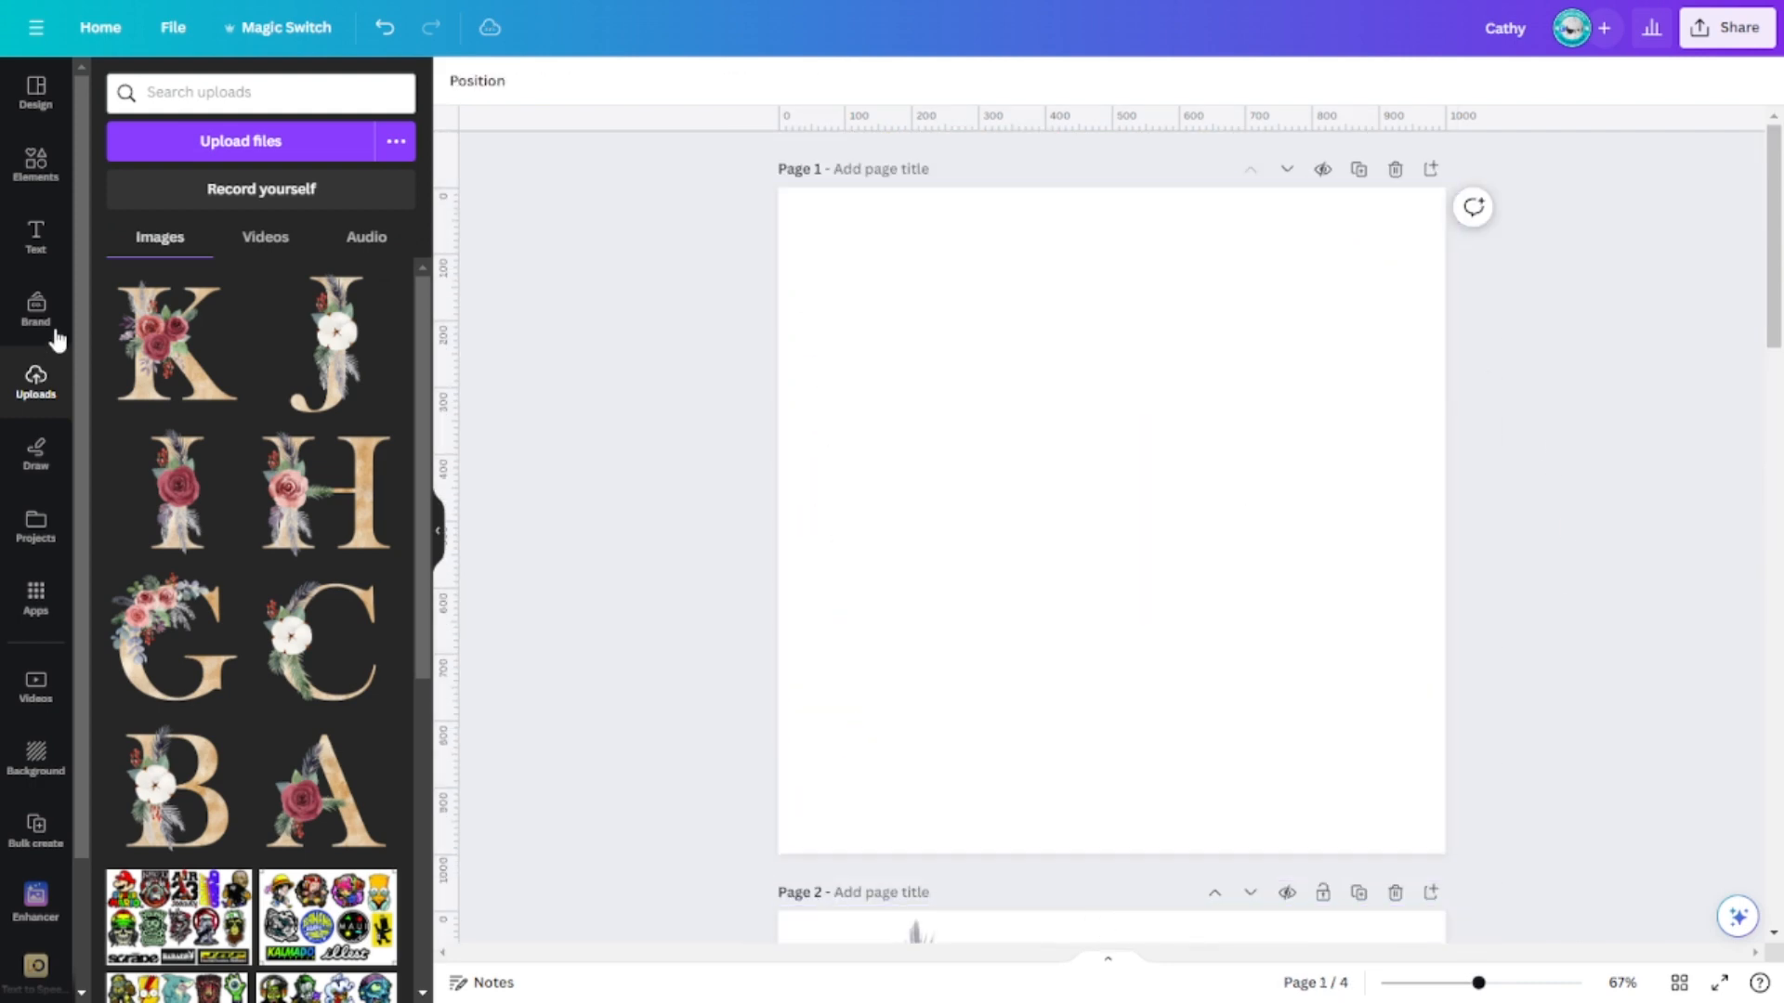
Search the element photos for "totebag" and place the cream tote bag photo with the blue background on page 1
{"action": "left_click", "coordinate": [45, 158]}
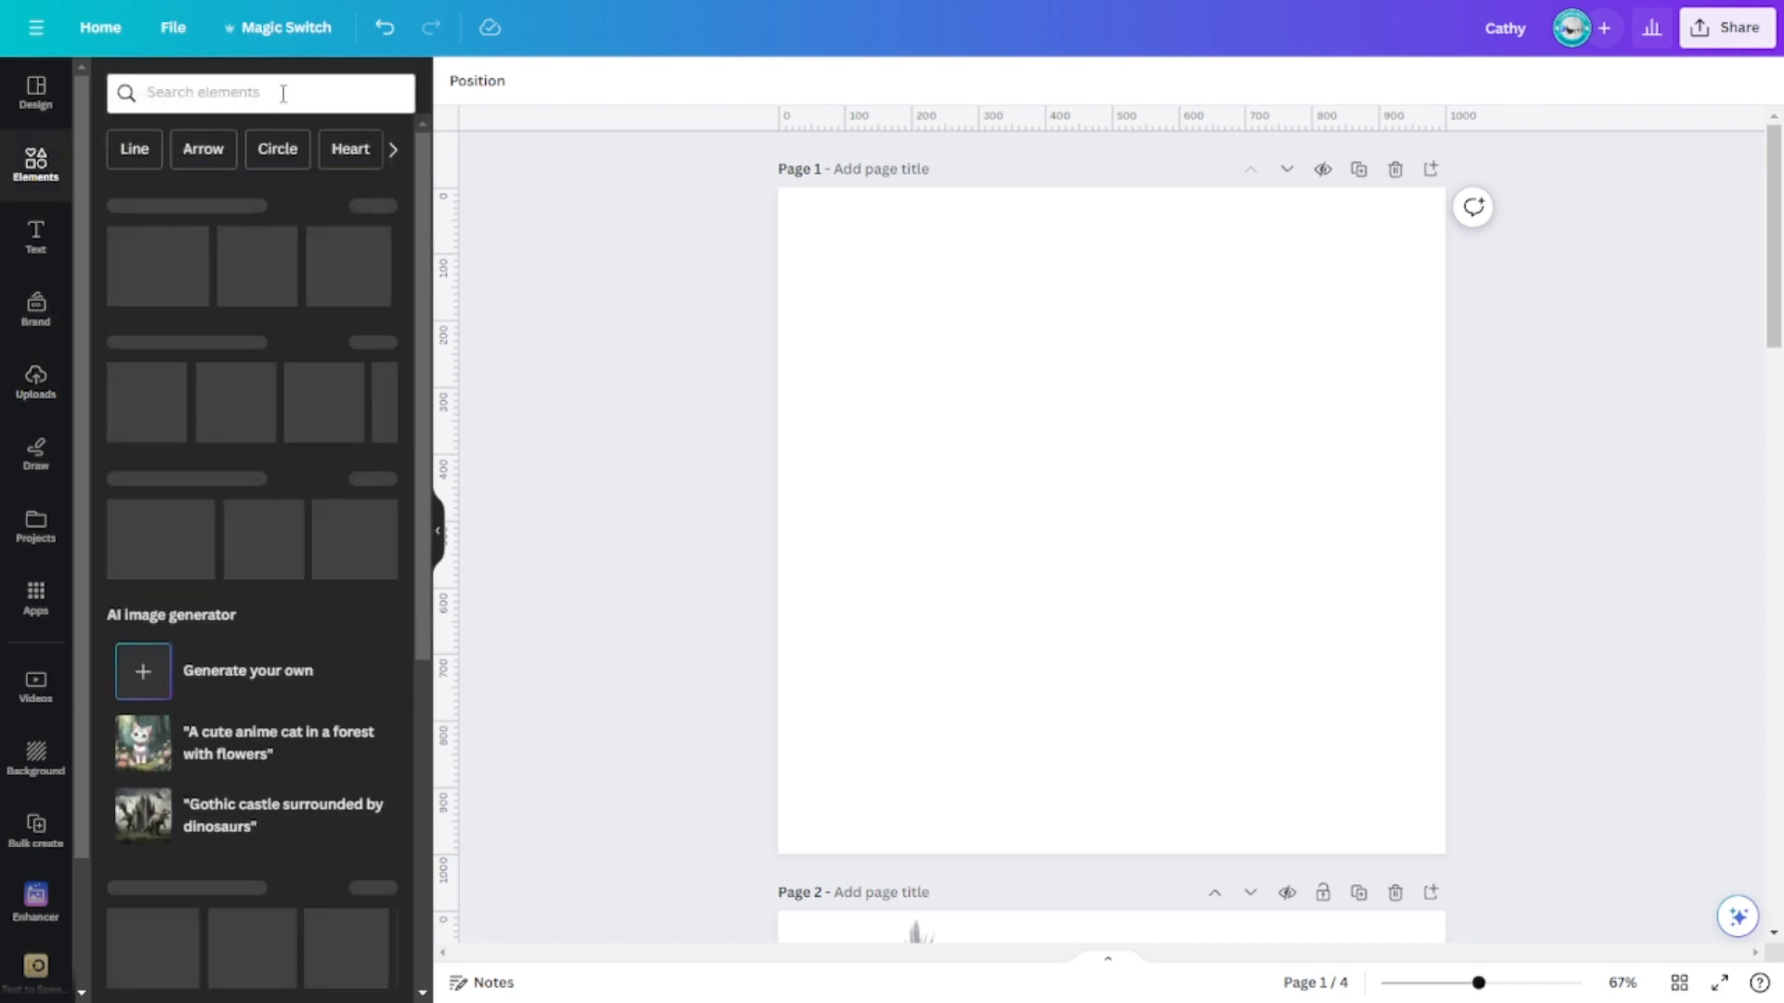
{"action": "left_click", "coordinate": [282, 93]}
{"action": "type", "text": "totebag"}
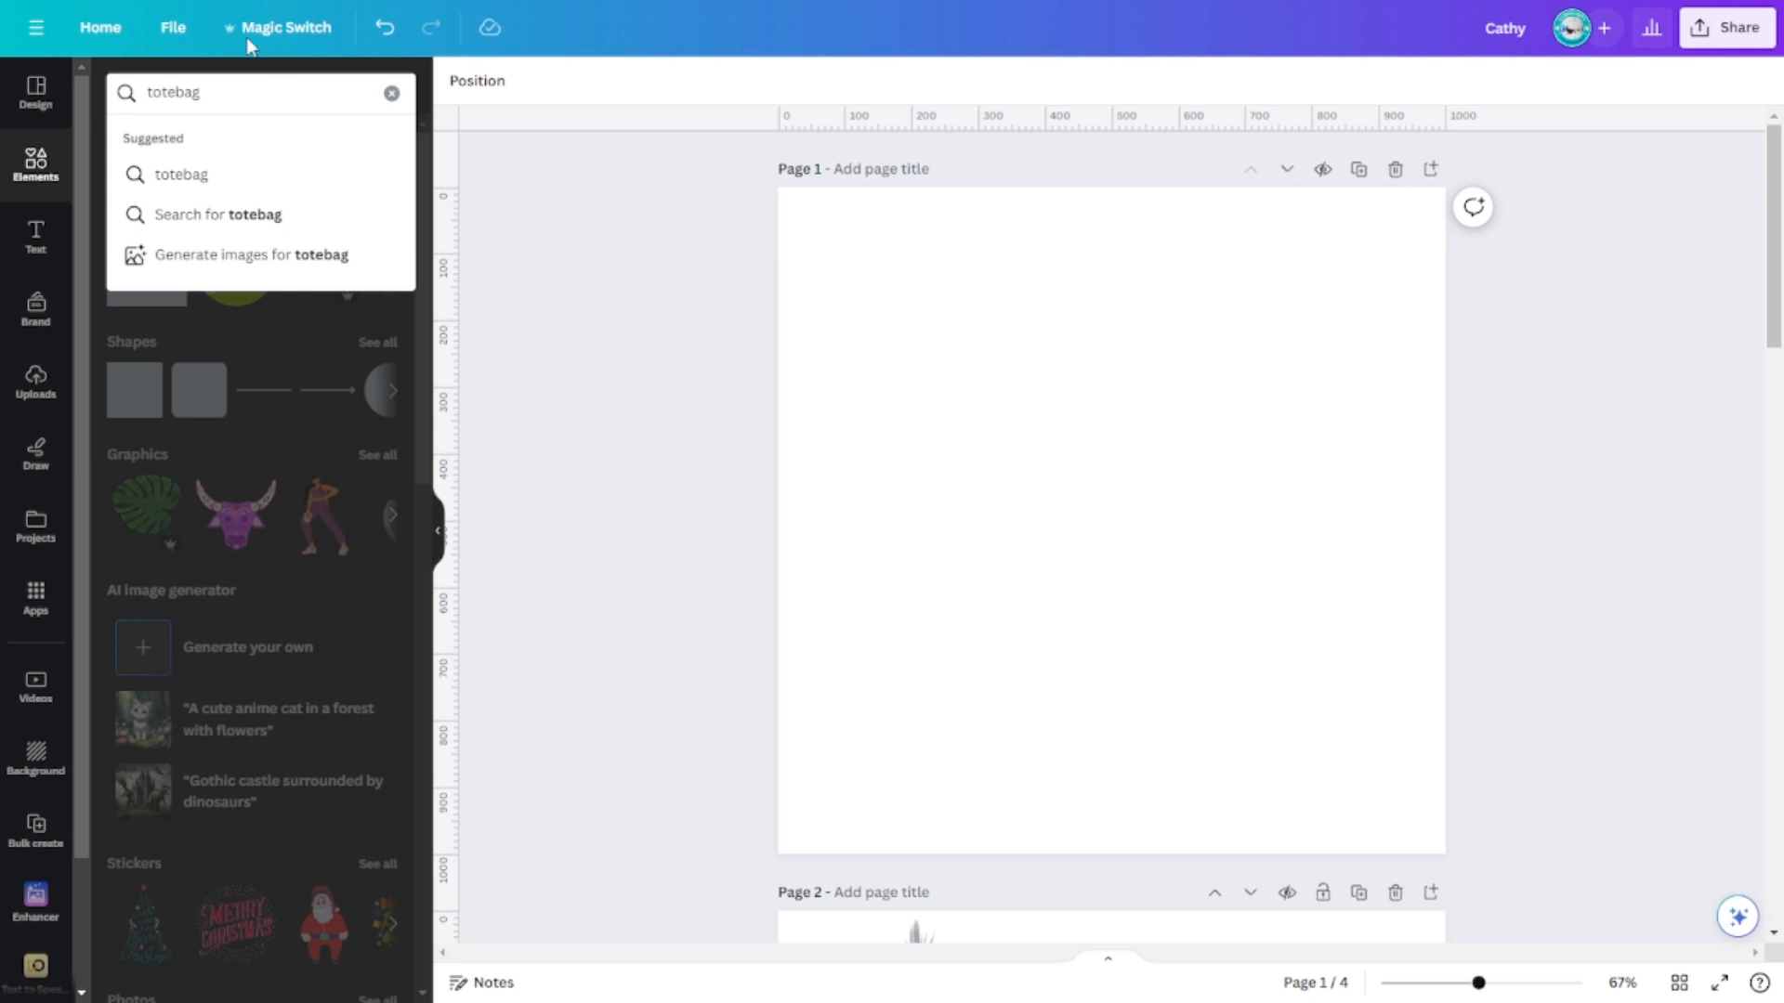
{"action": "left_click", "coordinate": [172, 185]}
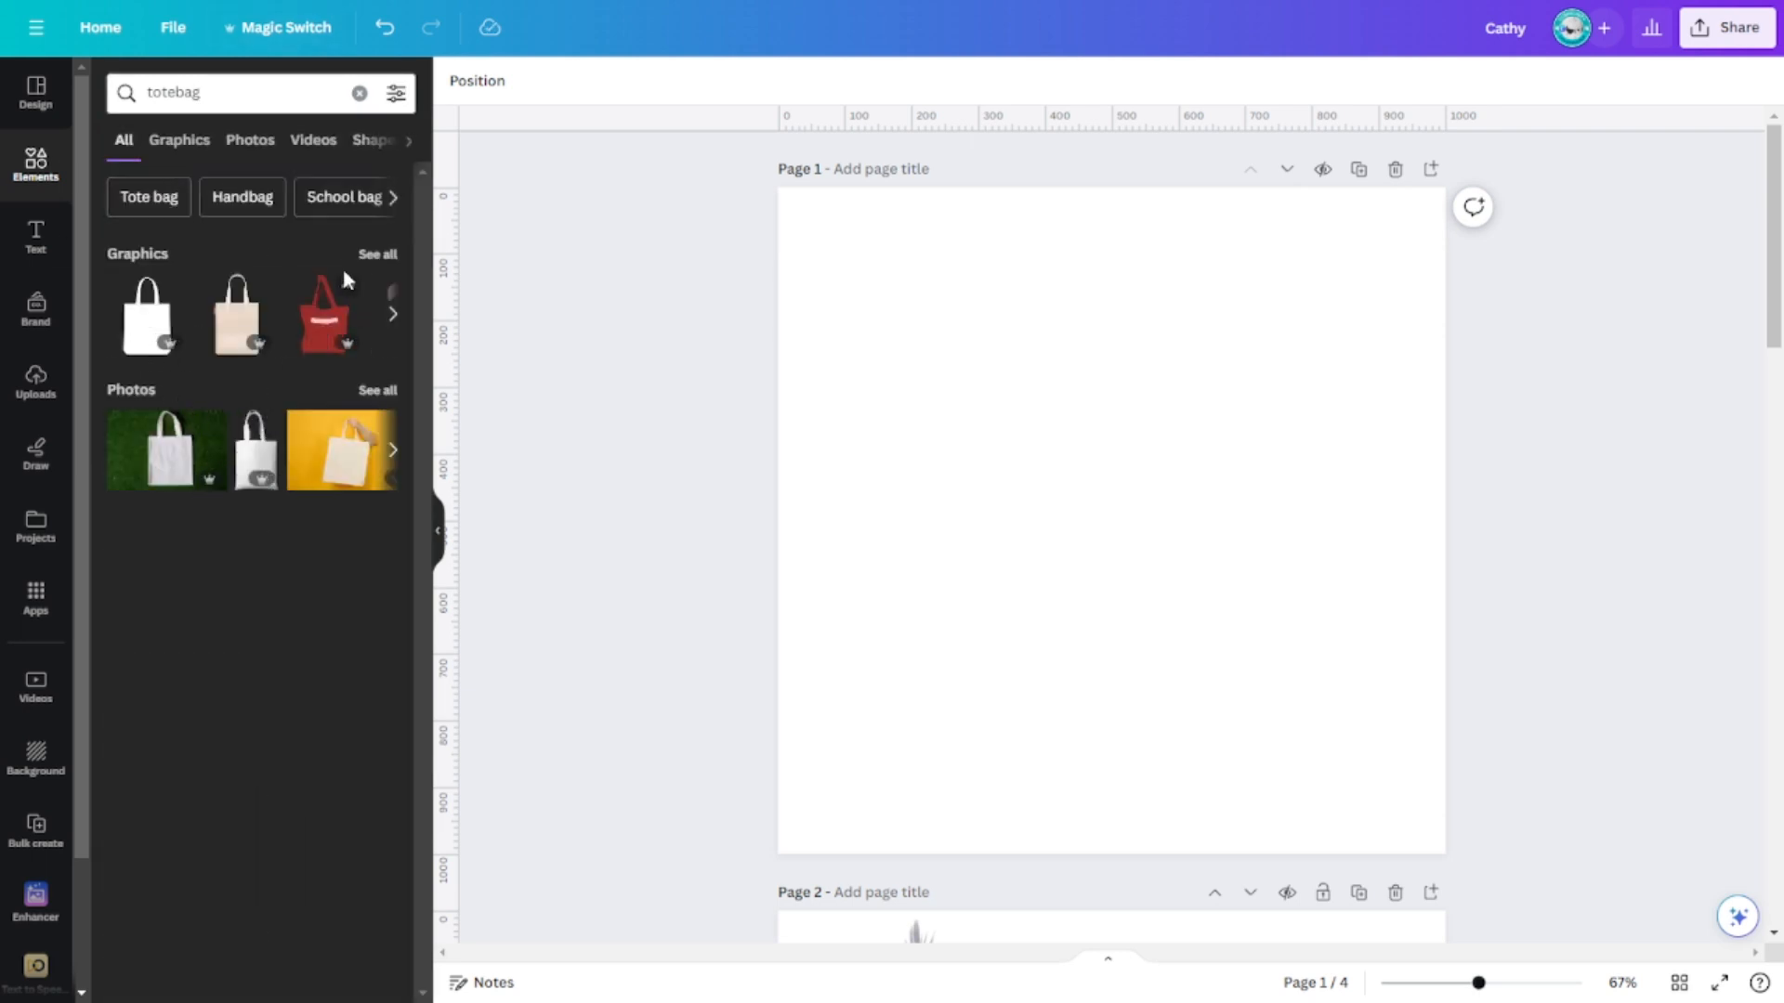
{"action": "left_click", "coordinate": [379, 252]}
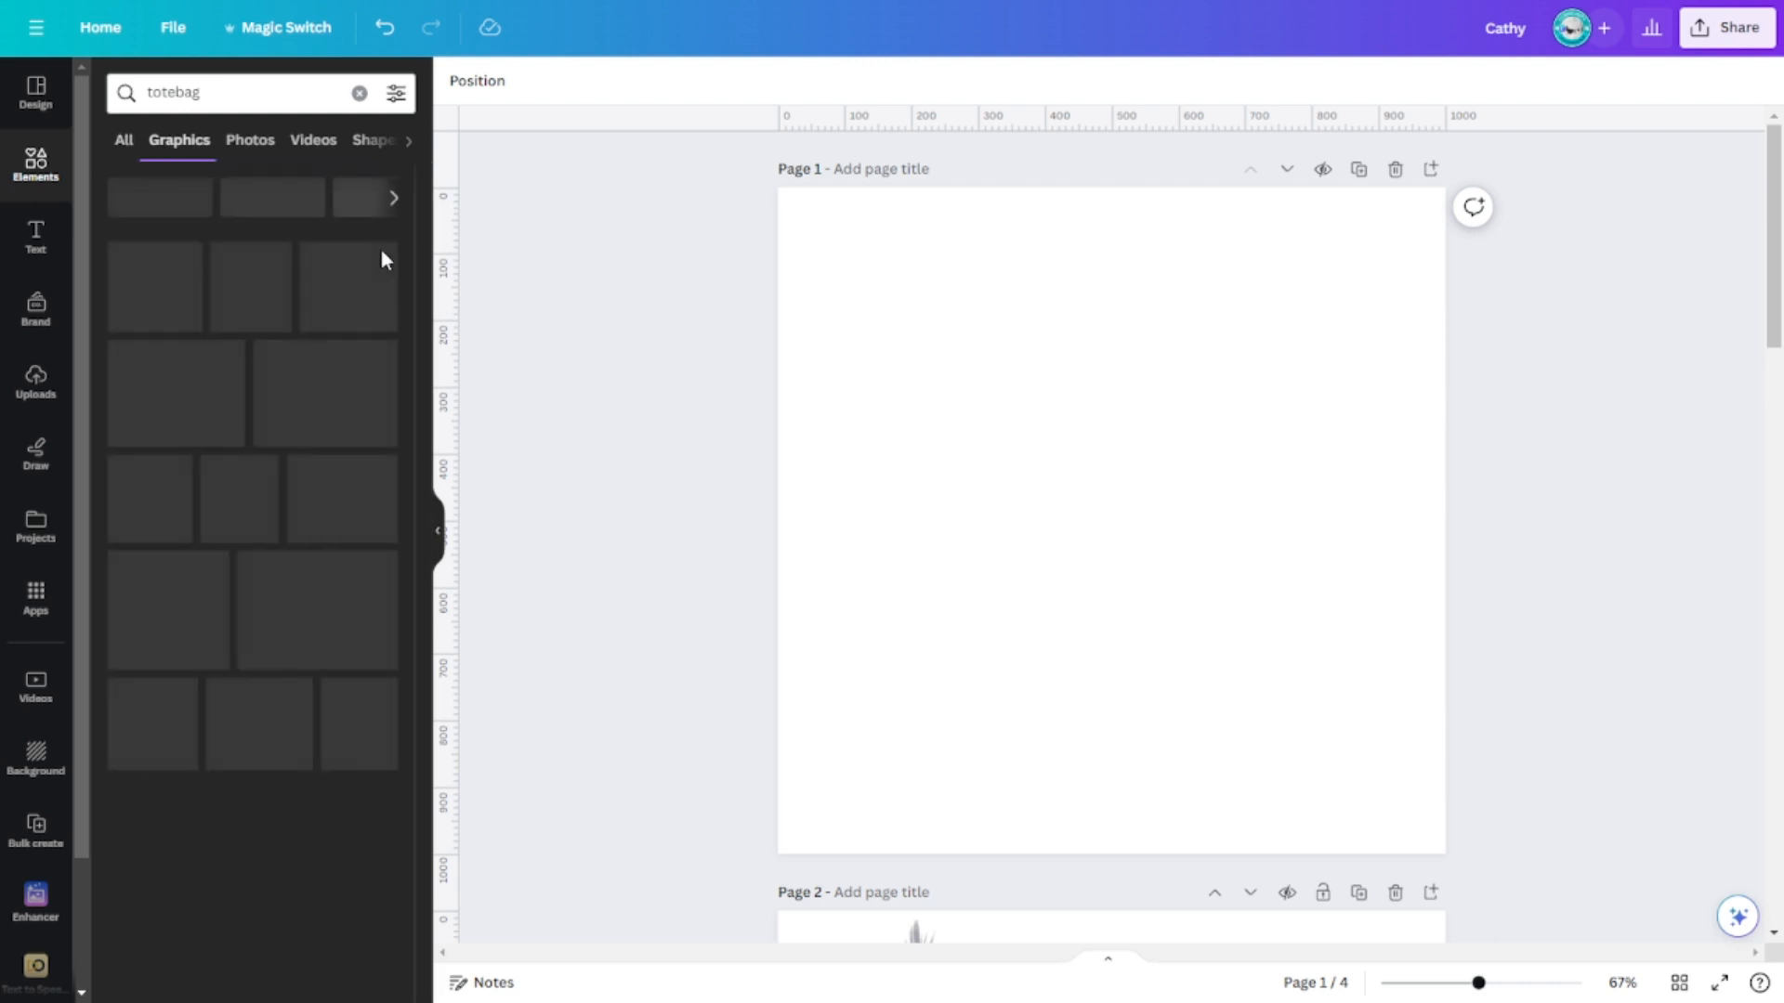
{"action": "left_click", "coordinate": [245, 149]}
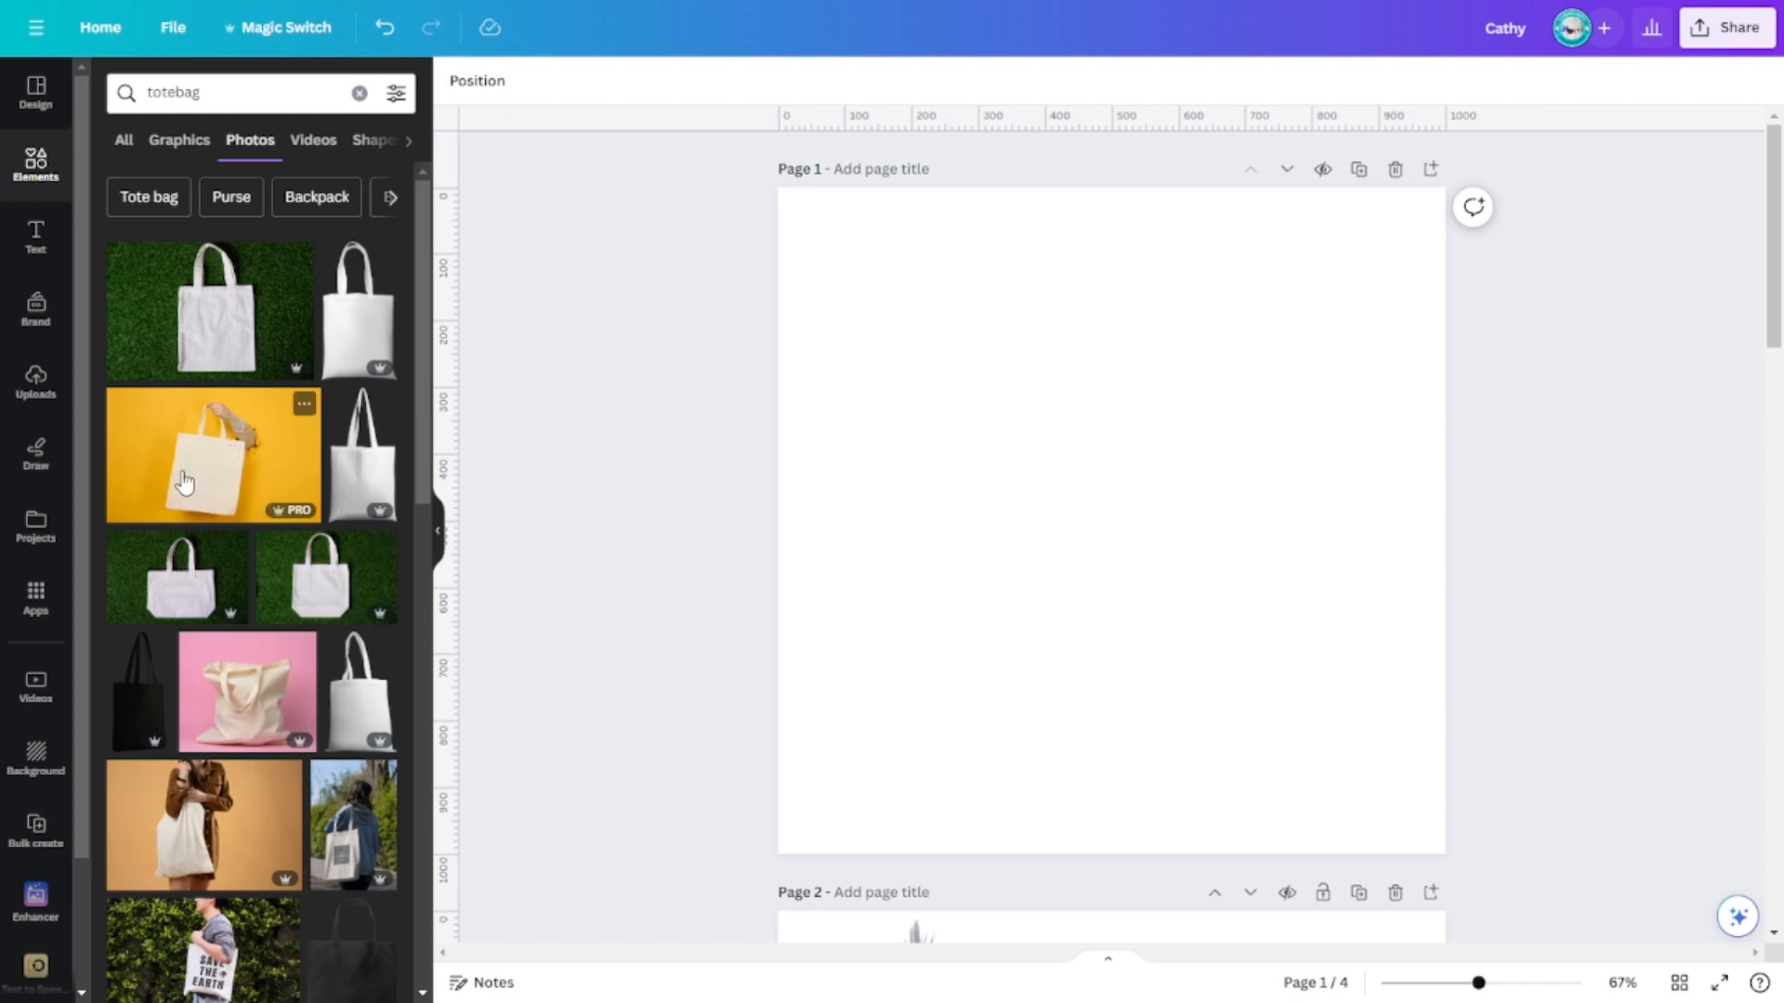
{"action": "left_click", "coordinate": [184, 479]}
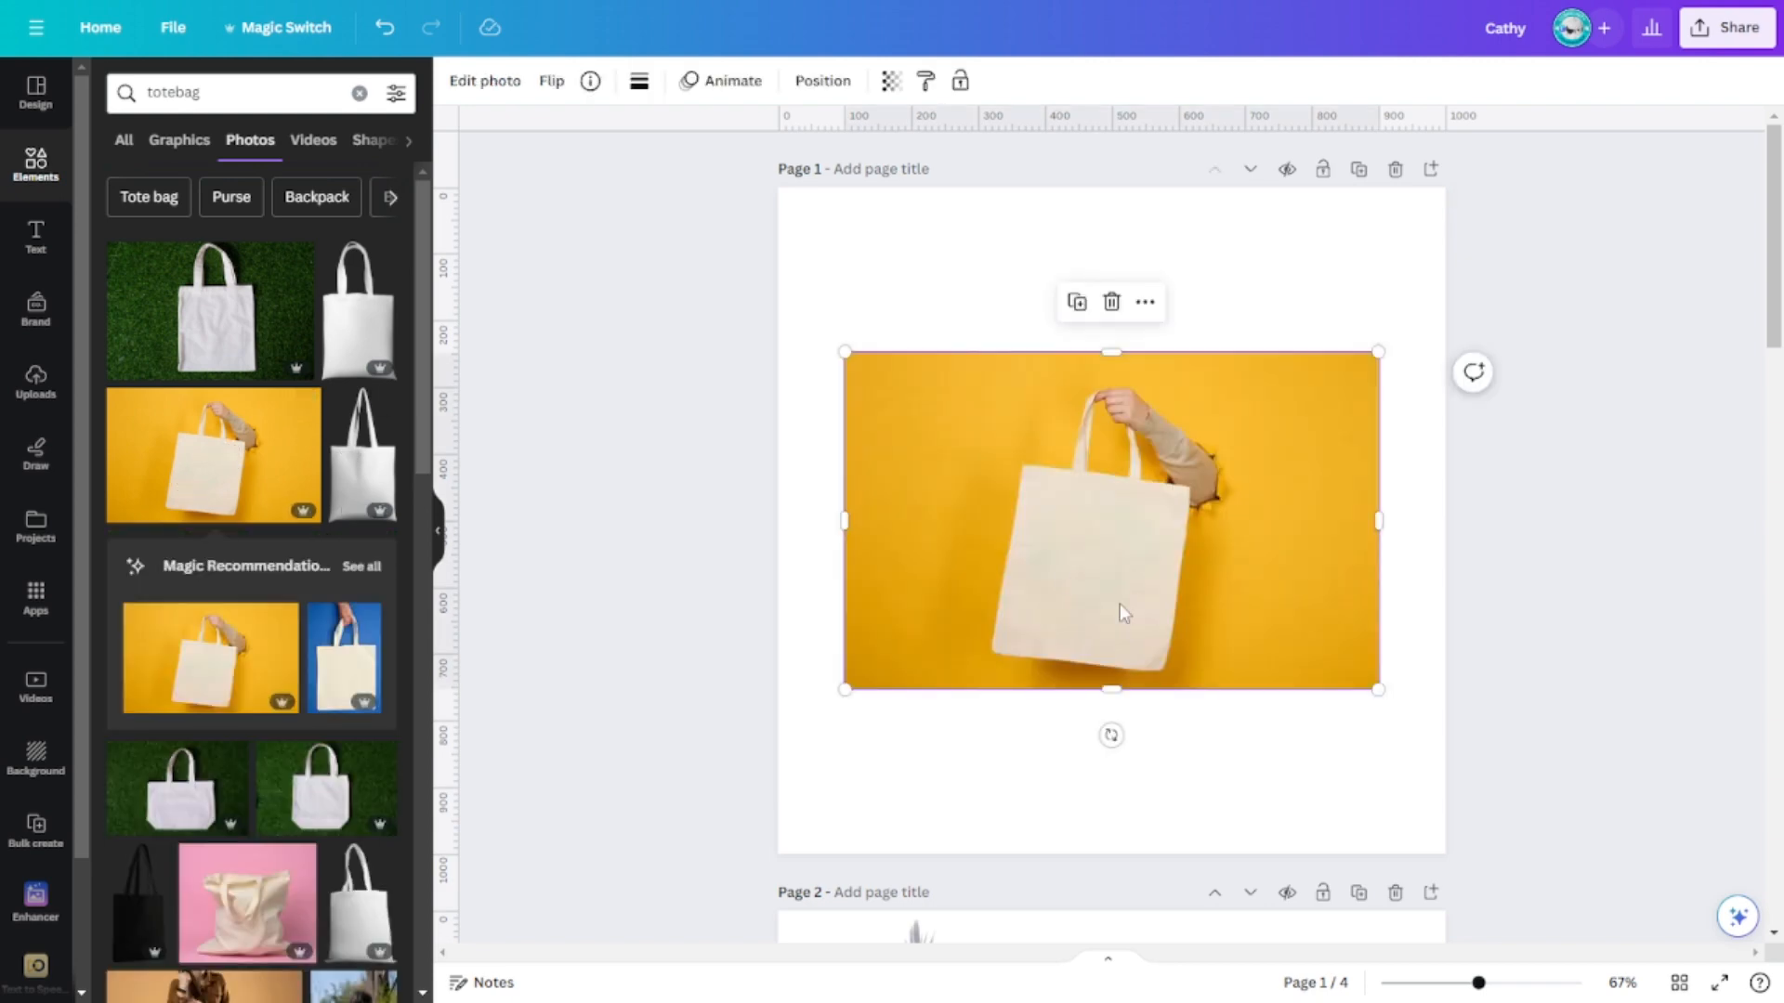
{"action": "left_click", "coordinate": [316, 687]}
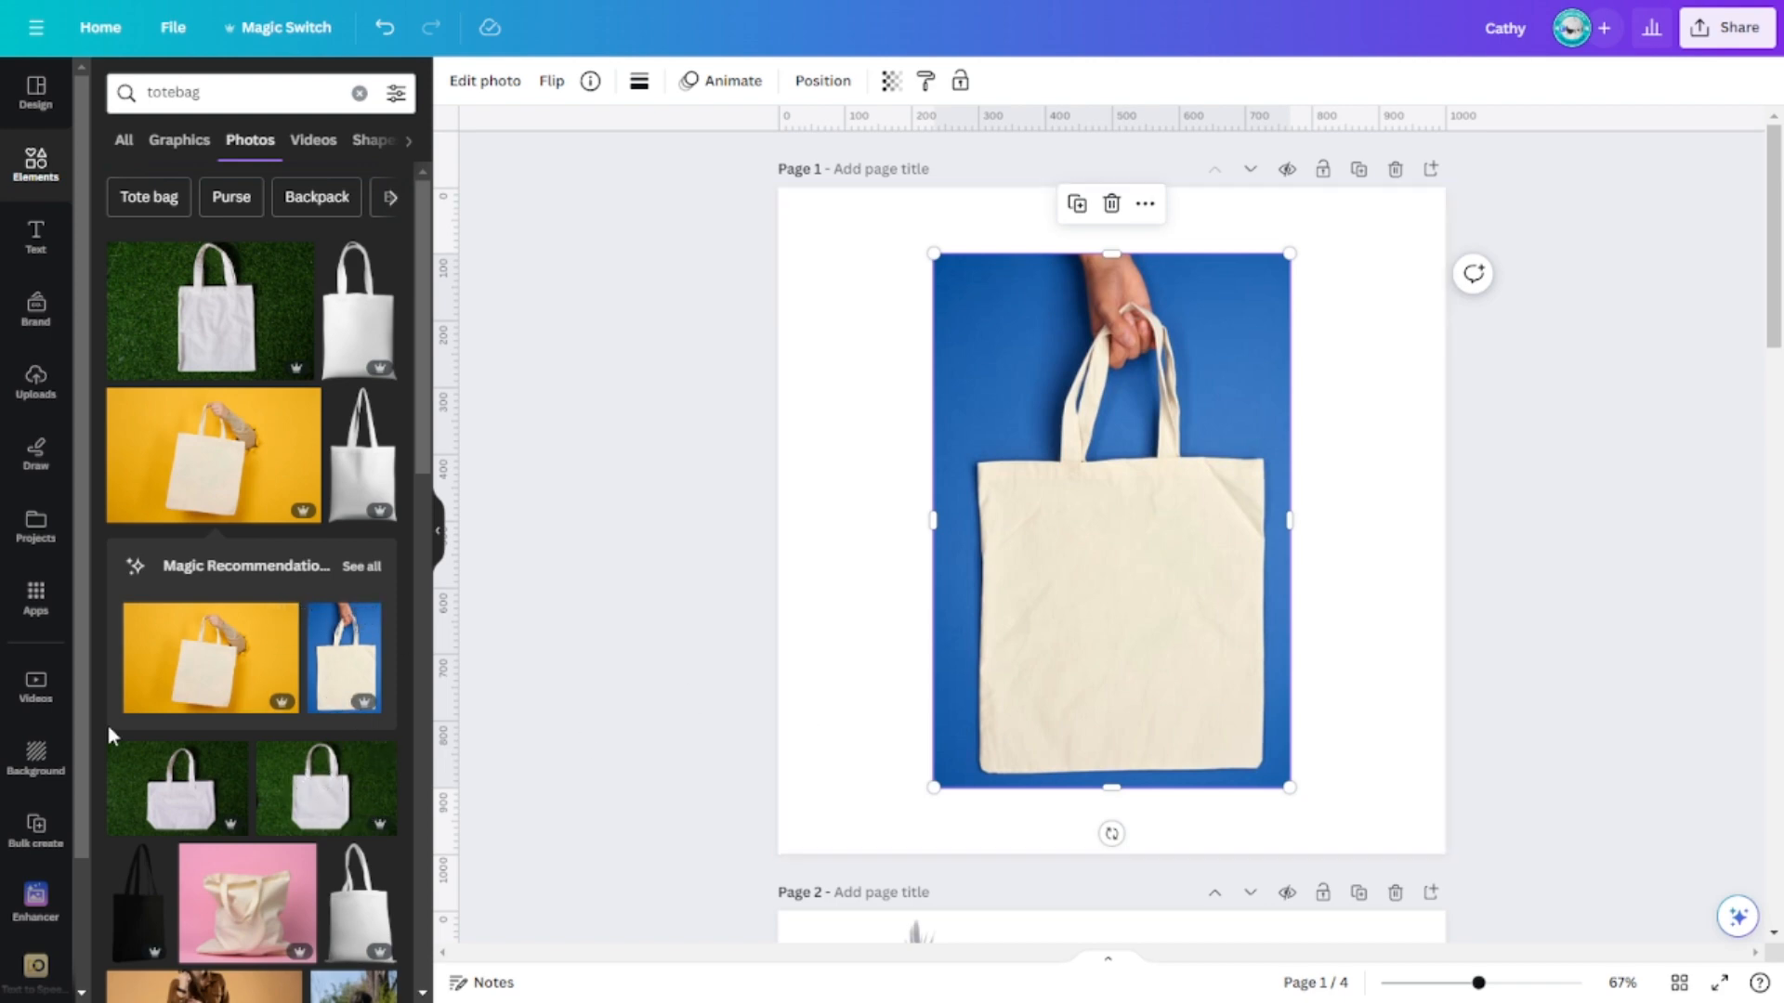
{"action": "scroll", "coordinate": [325, 799], "scroll_direction": "down", "scroll_amount": 2}
{"action": "scroll", "coordinate": [326, 799], "scroll_direction": "down", "scroll_amount": 5}
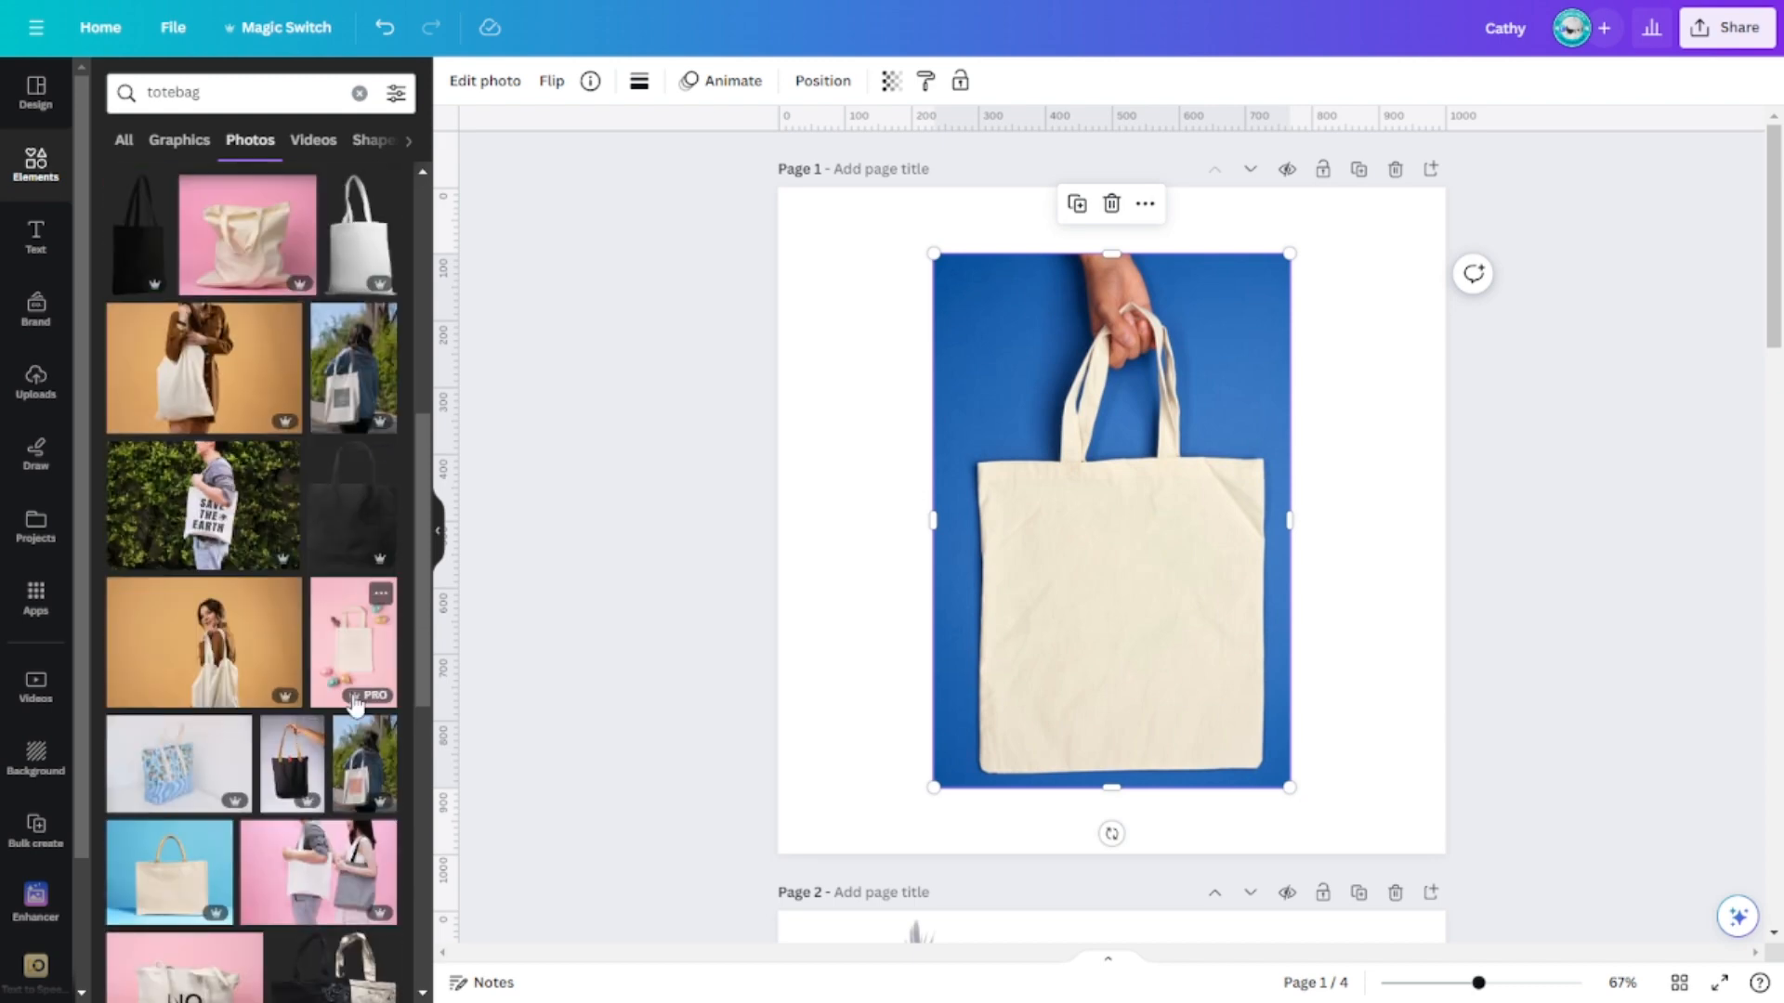
{"action": "scroll", "coordinate": [325, 779], "scroll_direction": "down", "scroll_amount": 2}
{"action": "scroll", "coordinate": [356, 706], "scroll_direction": "down", "scroll_amount": 3}
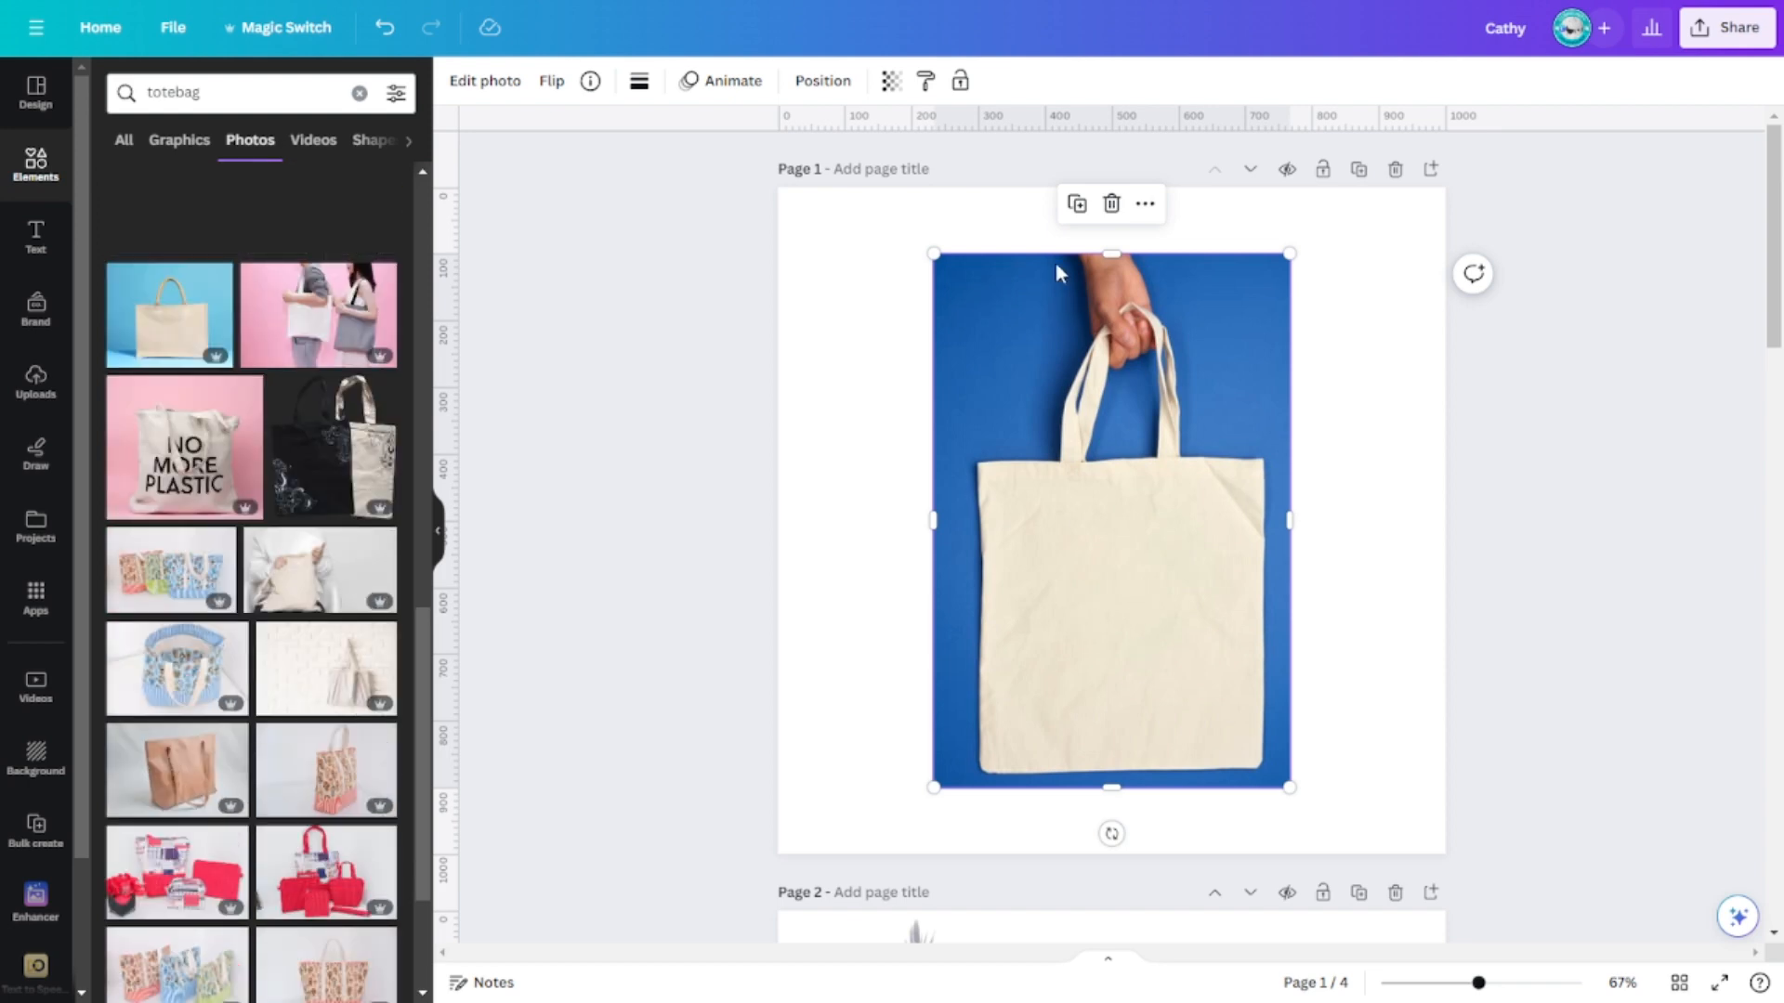
Enlarge the tote bag photo to nearly the page height and centre it horizontally so the whole bag fits on page 1
{"action": "left_click_drag", "start_coordinate": [933, 252], "coordinate": [776, 175]}
{"action": "left_click_drag", "start_coordinate": [1286, 784], "coordinate": [1378, 921]}
{"action": "left_click_drag", "start_coordinate": [1229, 639], "coordinate": [1207, 558]}
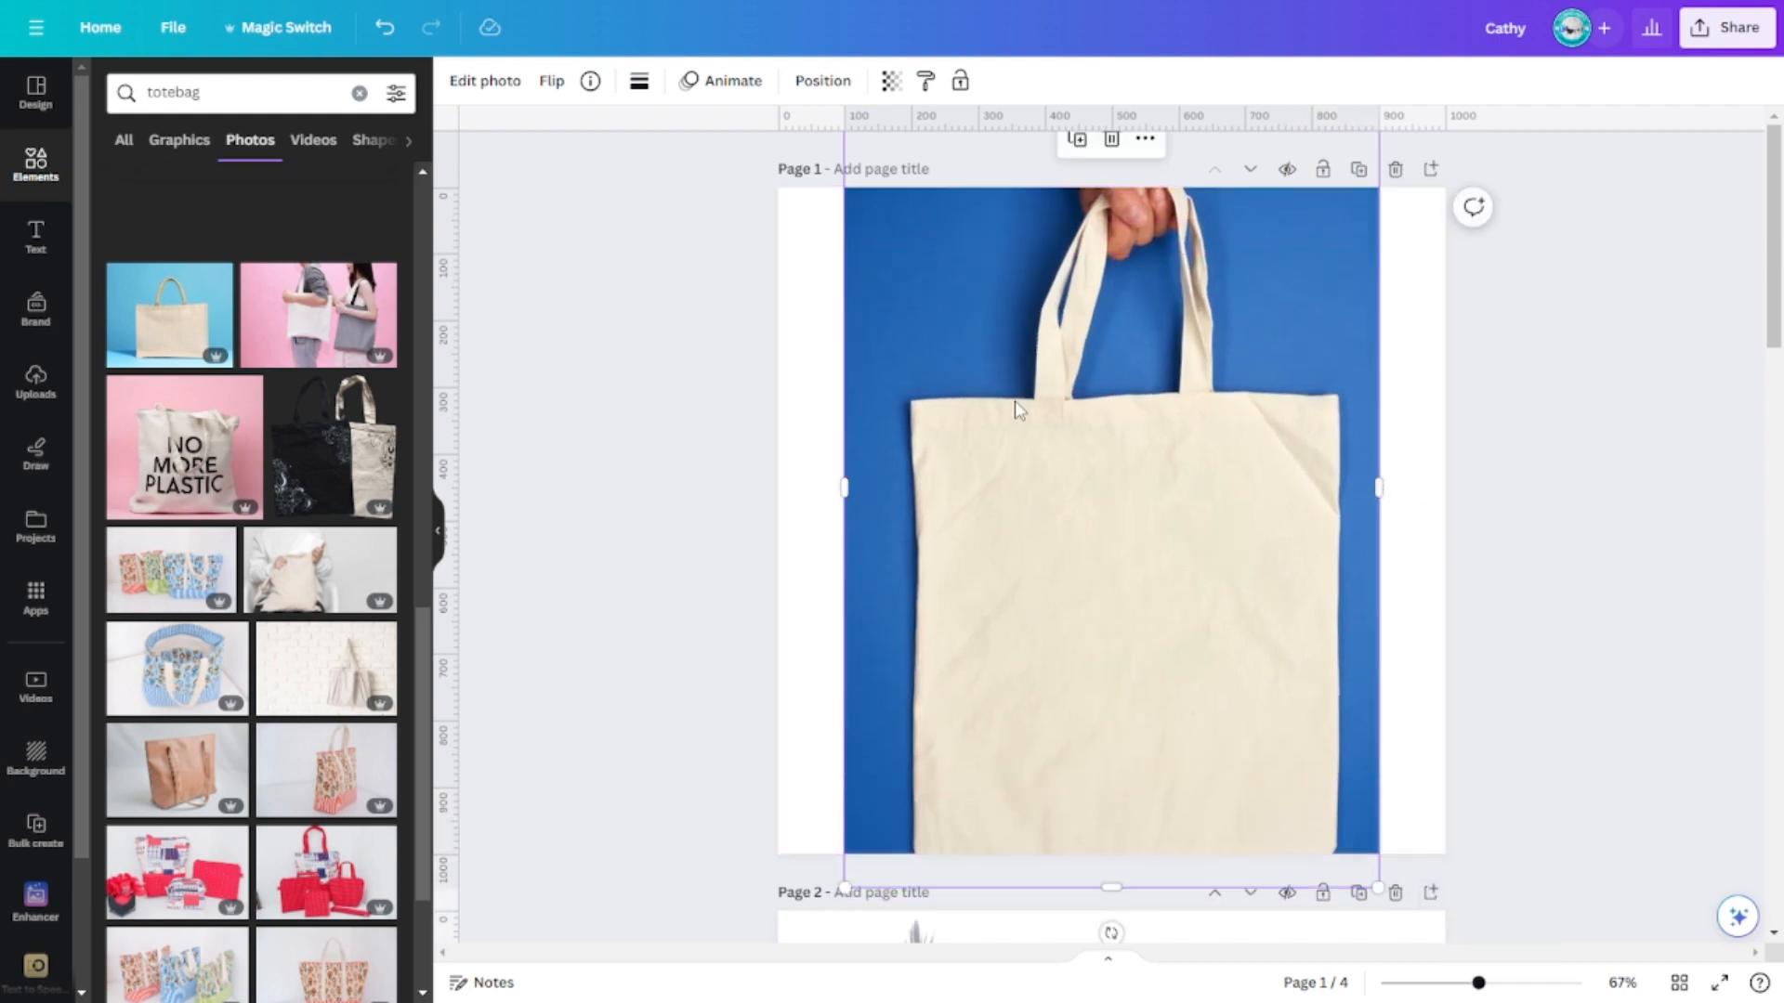
{"action": "left_click_drag", "start_coordinate": [1031, 398], "coordinate": [1173, 517]}
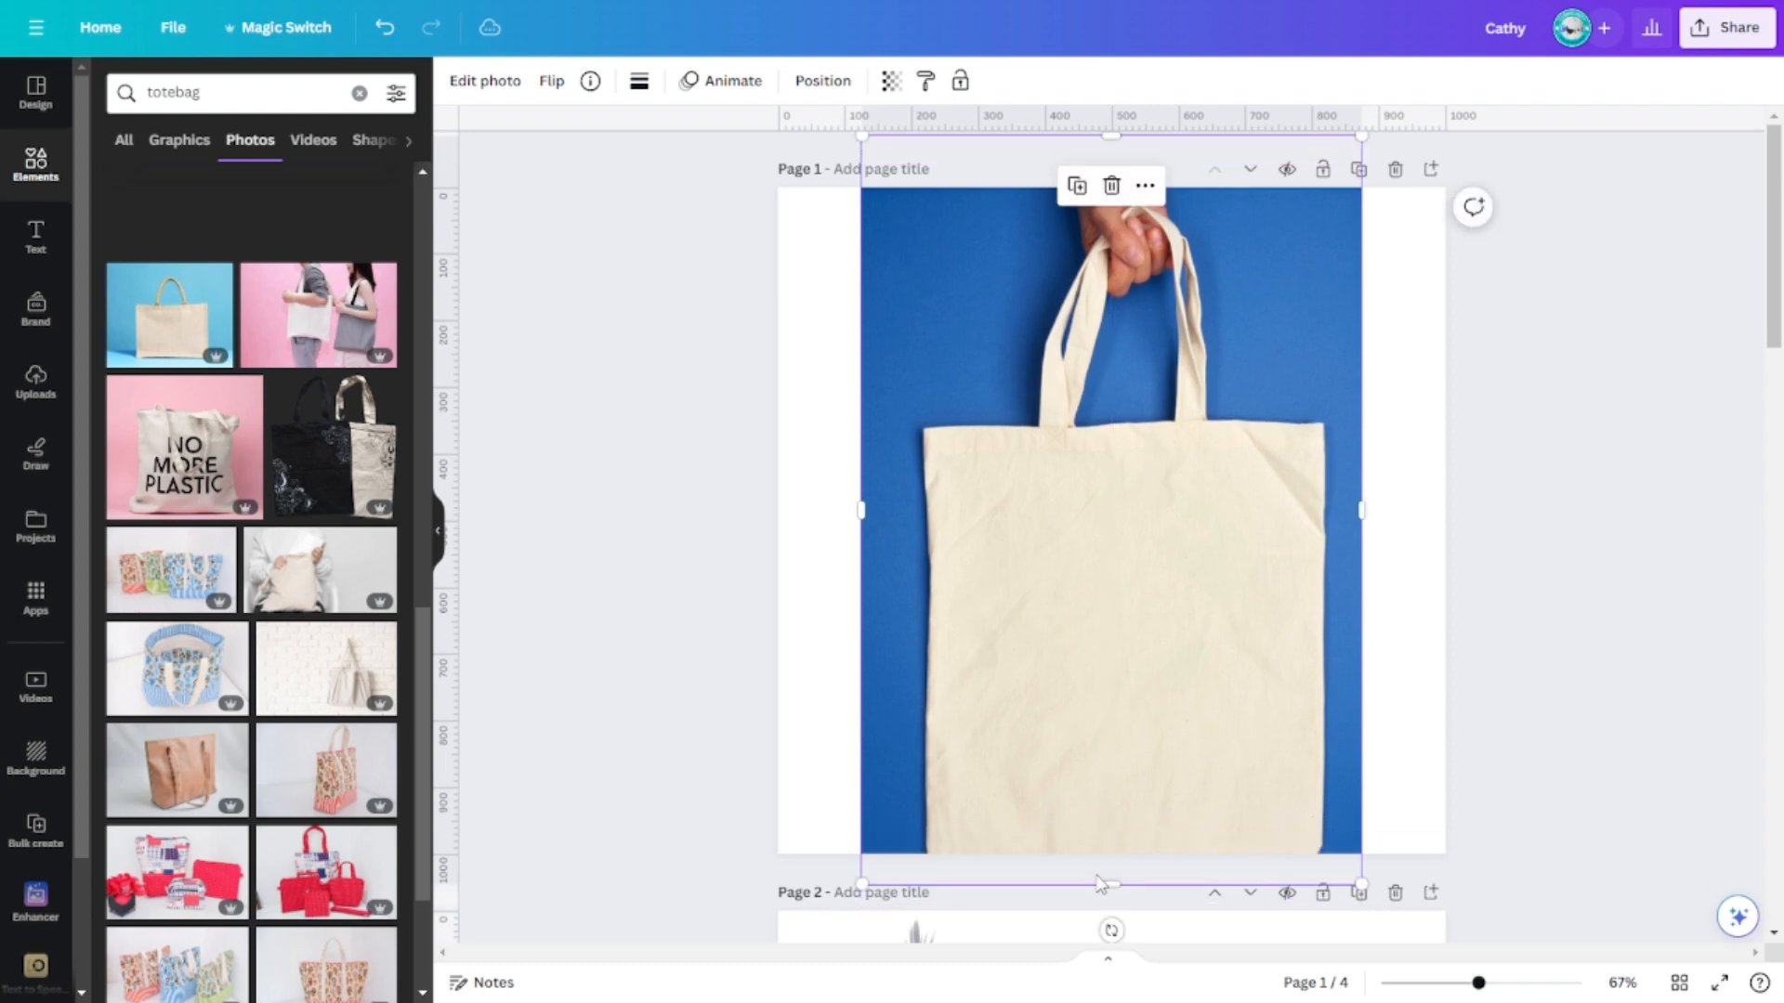
{"action": "left_click_drag", "start_coordinate": [1361, 881], "coordinate": [1334, 805]}
{"action": "left_click_drag", "start_coordinate": [1180, 683], "coordinate": [1202, 685]}
Set page 1's background colour to the medium blue from the tote bag photo's colours
{"action": "left_click", "coordinate": [1419, 377]}
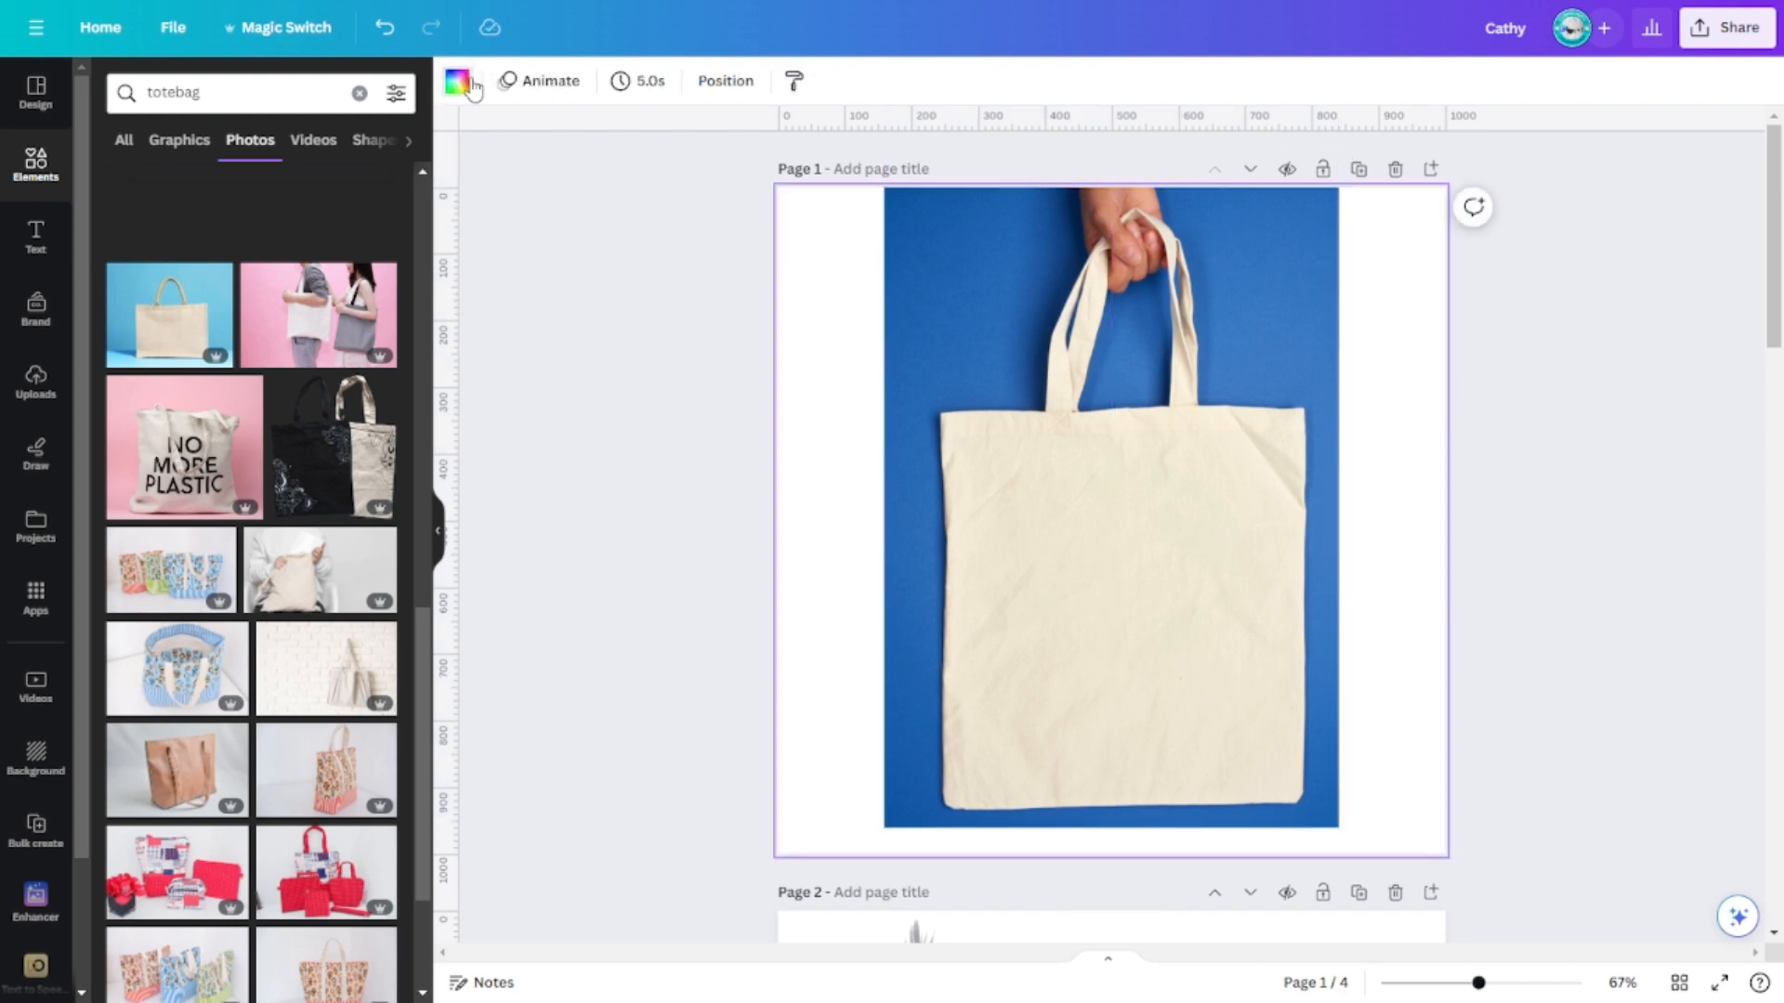
{"action": "left_click", "coordinate": [456, 81]}
{"action": "left_click", "coordinate": [215, 446]}
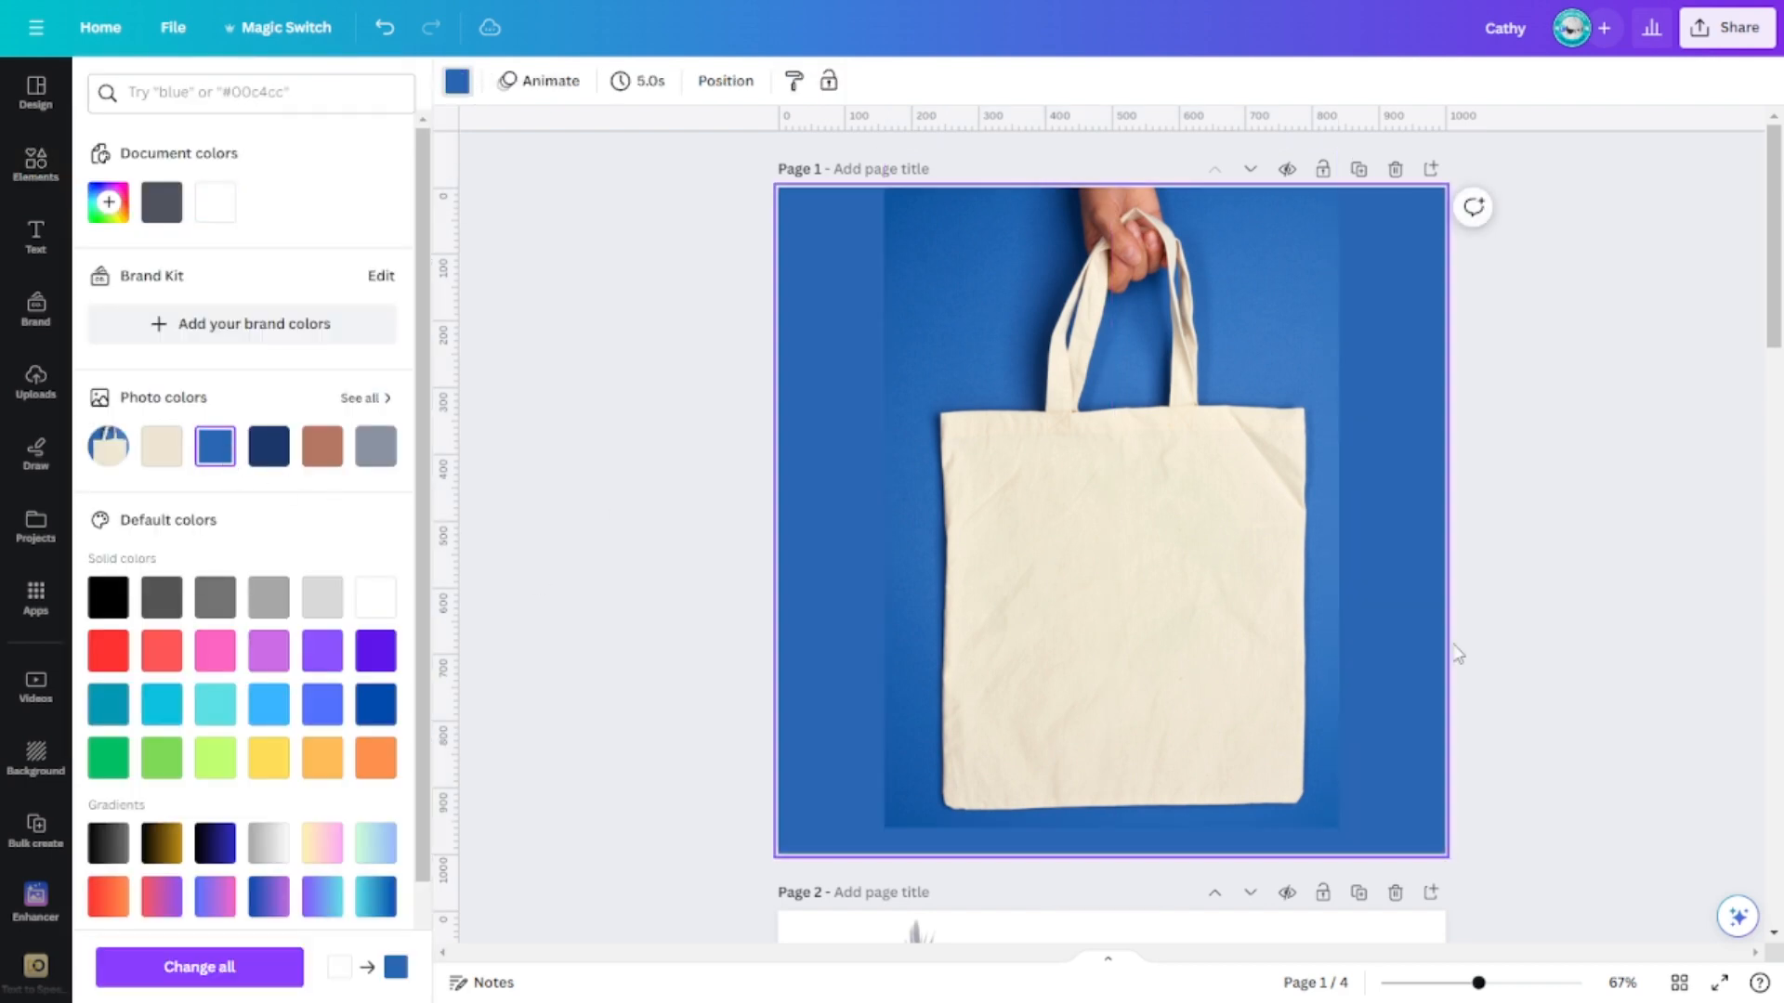
{"action": "left_click", "coordinate": [1182, 585]}
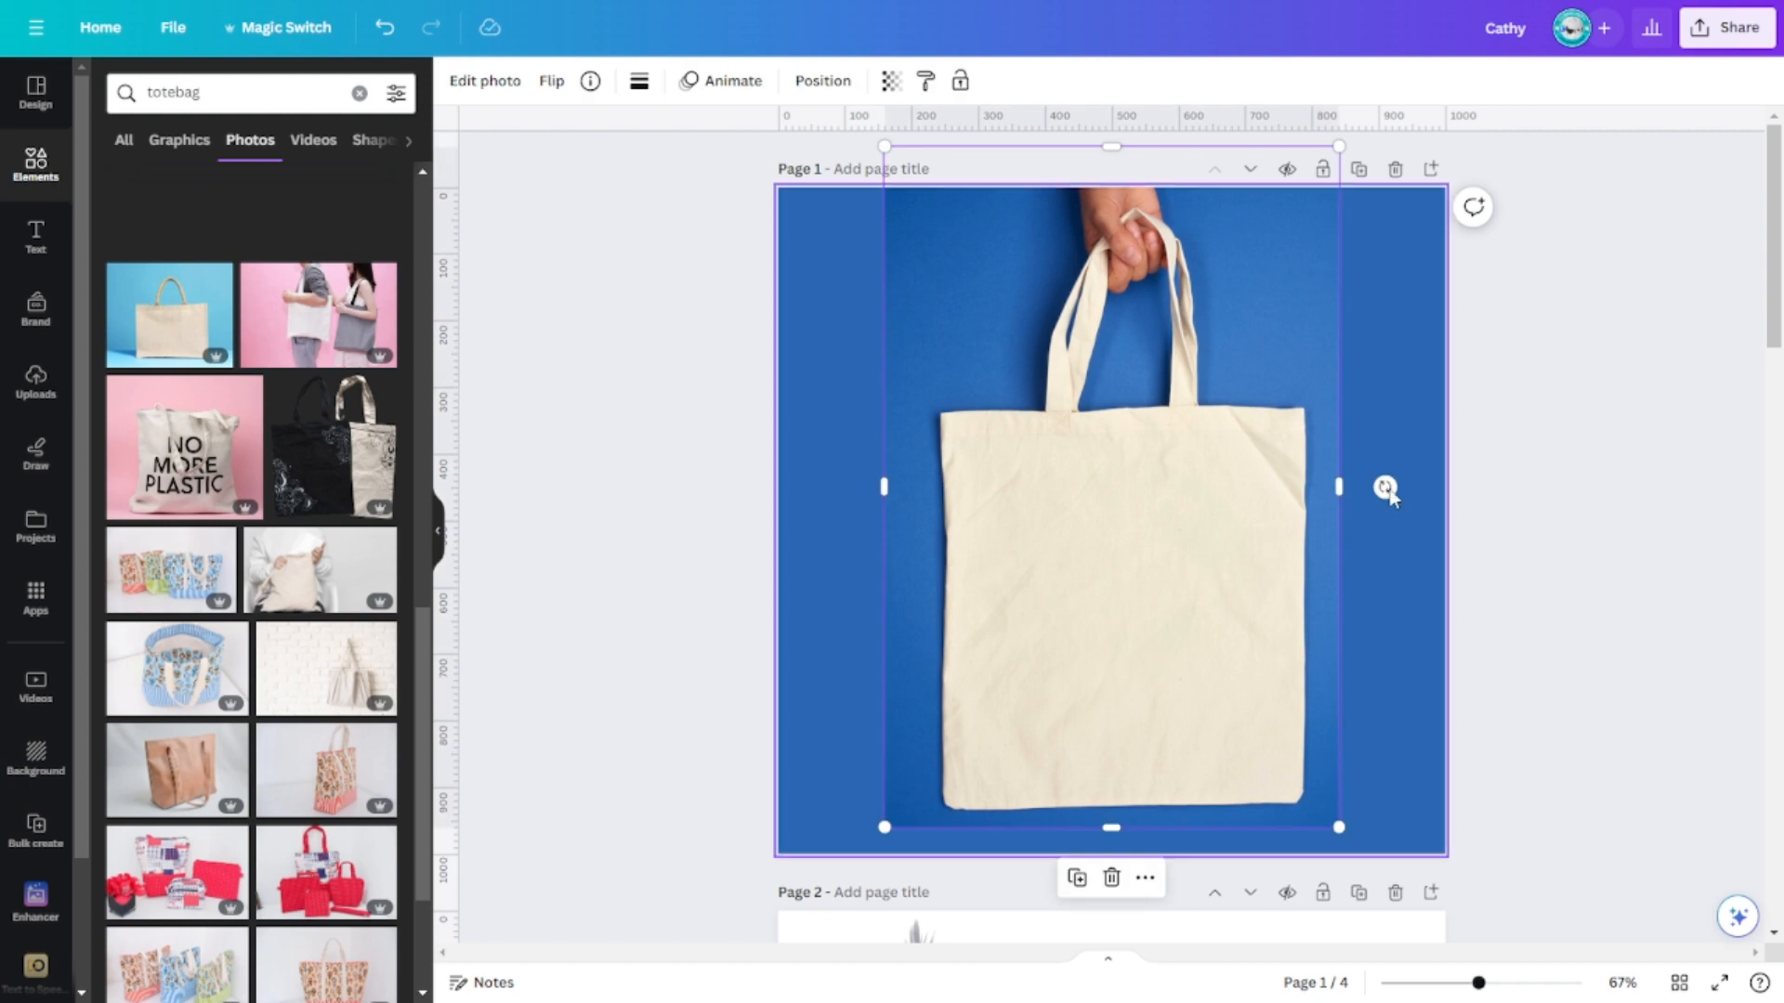
{"action": "left_click", "coordinate": [1487, 599]}
Copy the letter K and the name together from page 2 and paste them onto the tote bag photo on page 1
{"action": "scroll", "coordinate": [1565, 669], "scroll_direction": "down", "scroll_amount": 6}
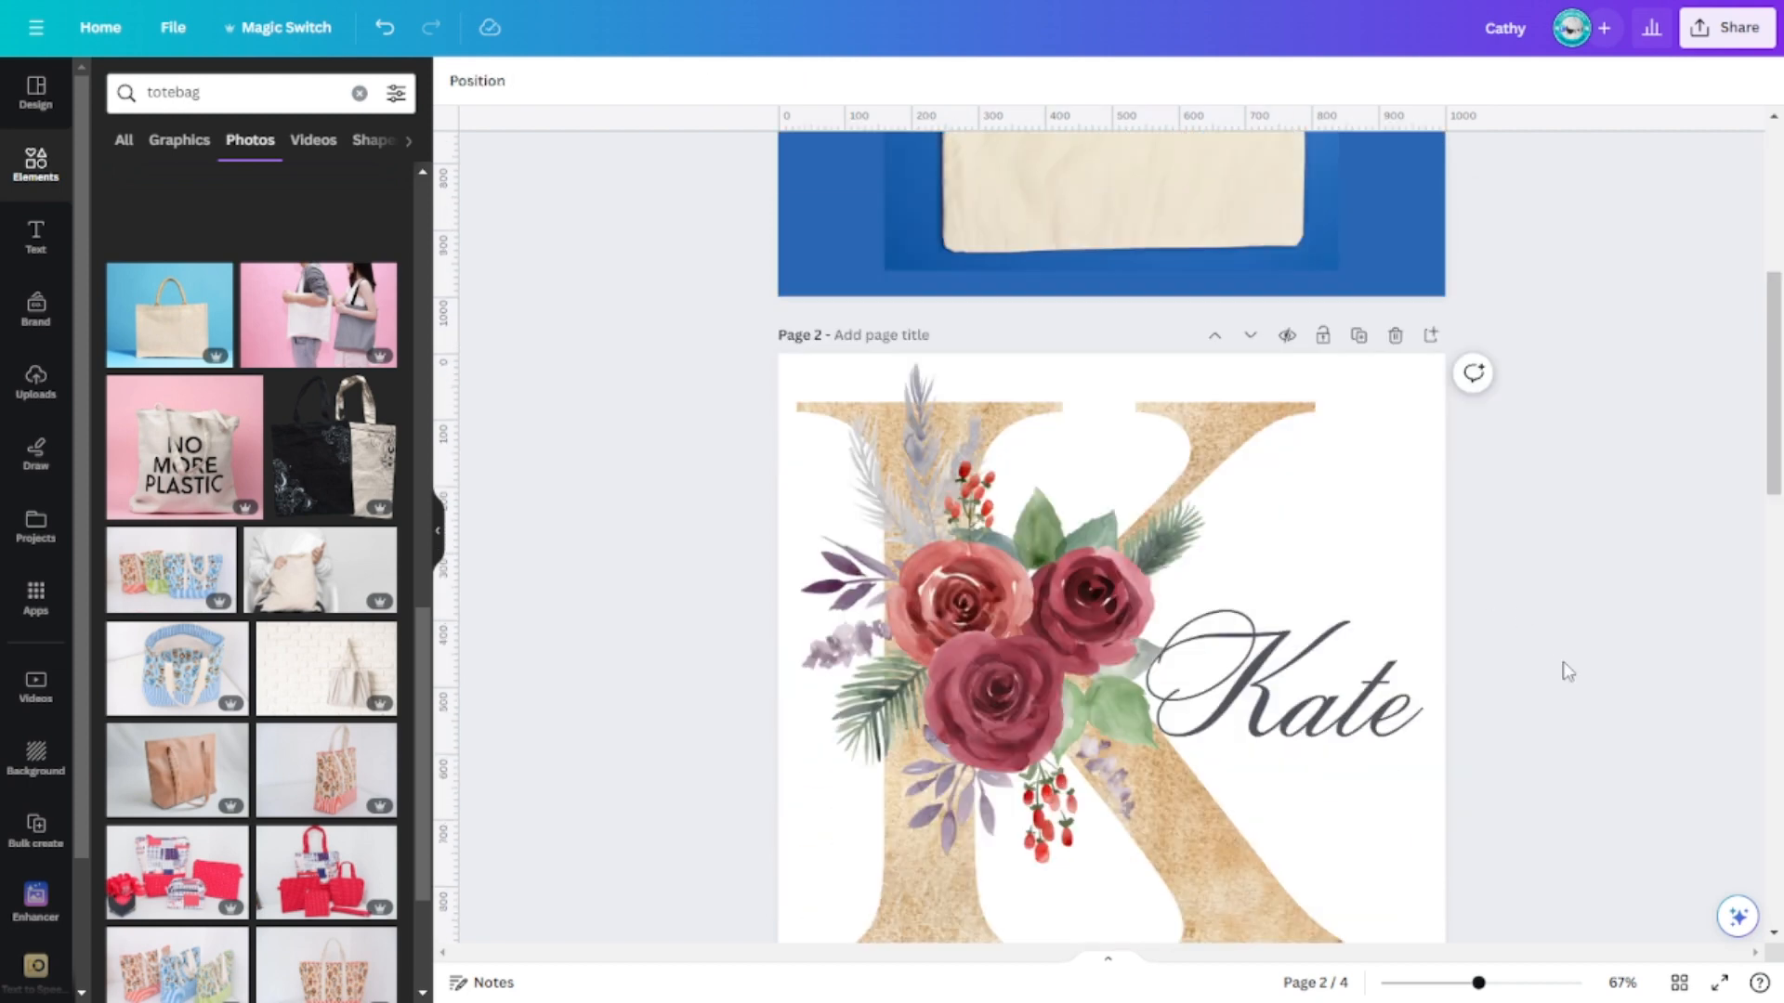
{"action": "left_click", "coordinate": [1204, 704]}
{"action": "left_click", "coordinate": [1042, 632], "text": "shift"}
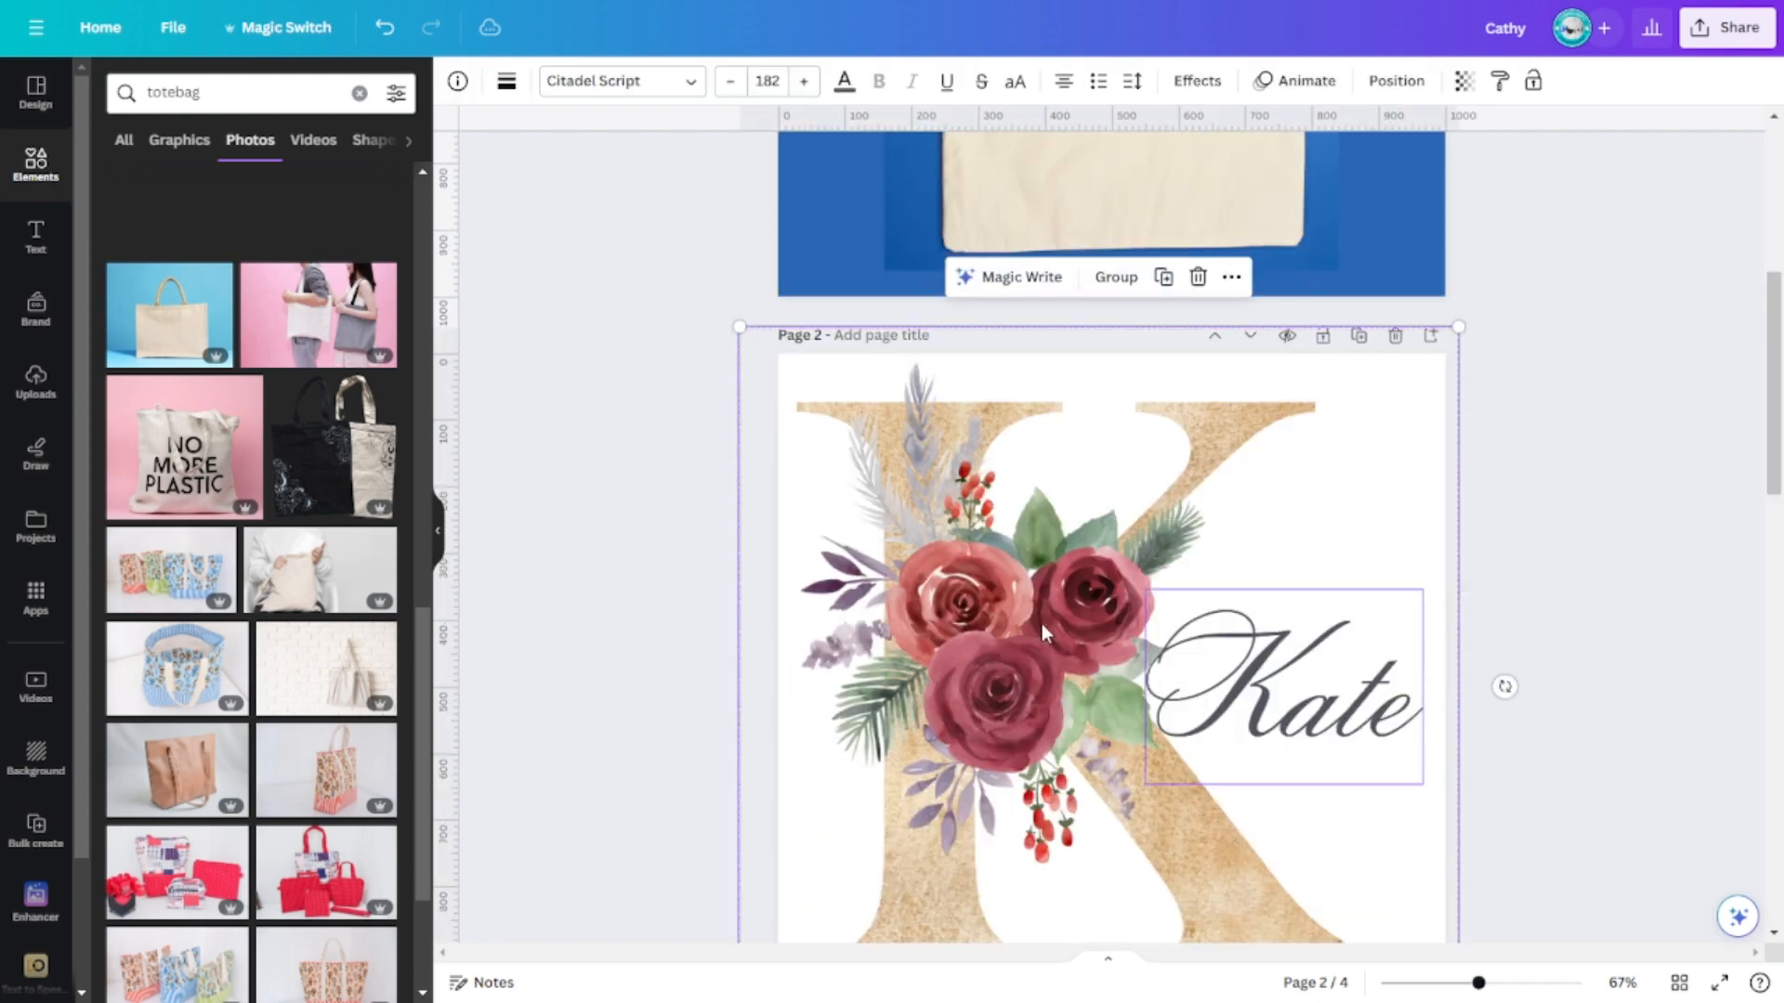
{"action": "scroll", "coordinate": [1545, 571], "scroll_direction": "up", "scroll_amount": 5}
{"action": "left_click", "coordinate": [1212, 465]}
{"action": "key", "text": "ctrl+v"}
{"action": "scroll", "coordinate": [1026, 464], "scroll_direction": "up", "scroll_amount": 1}
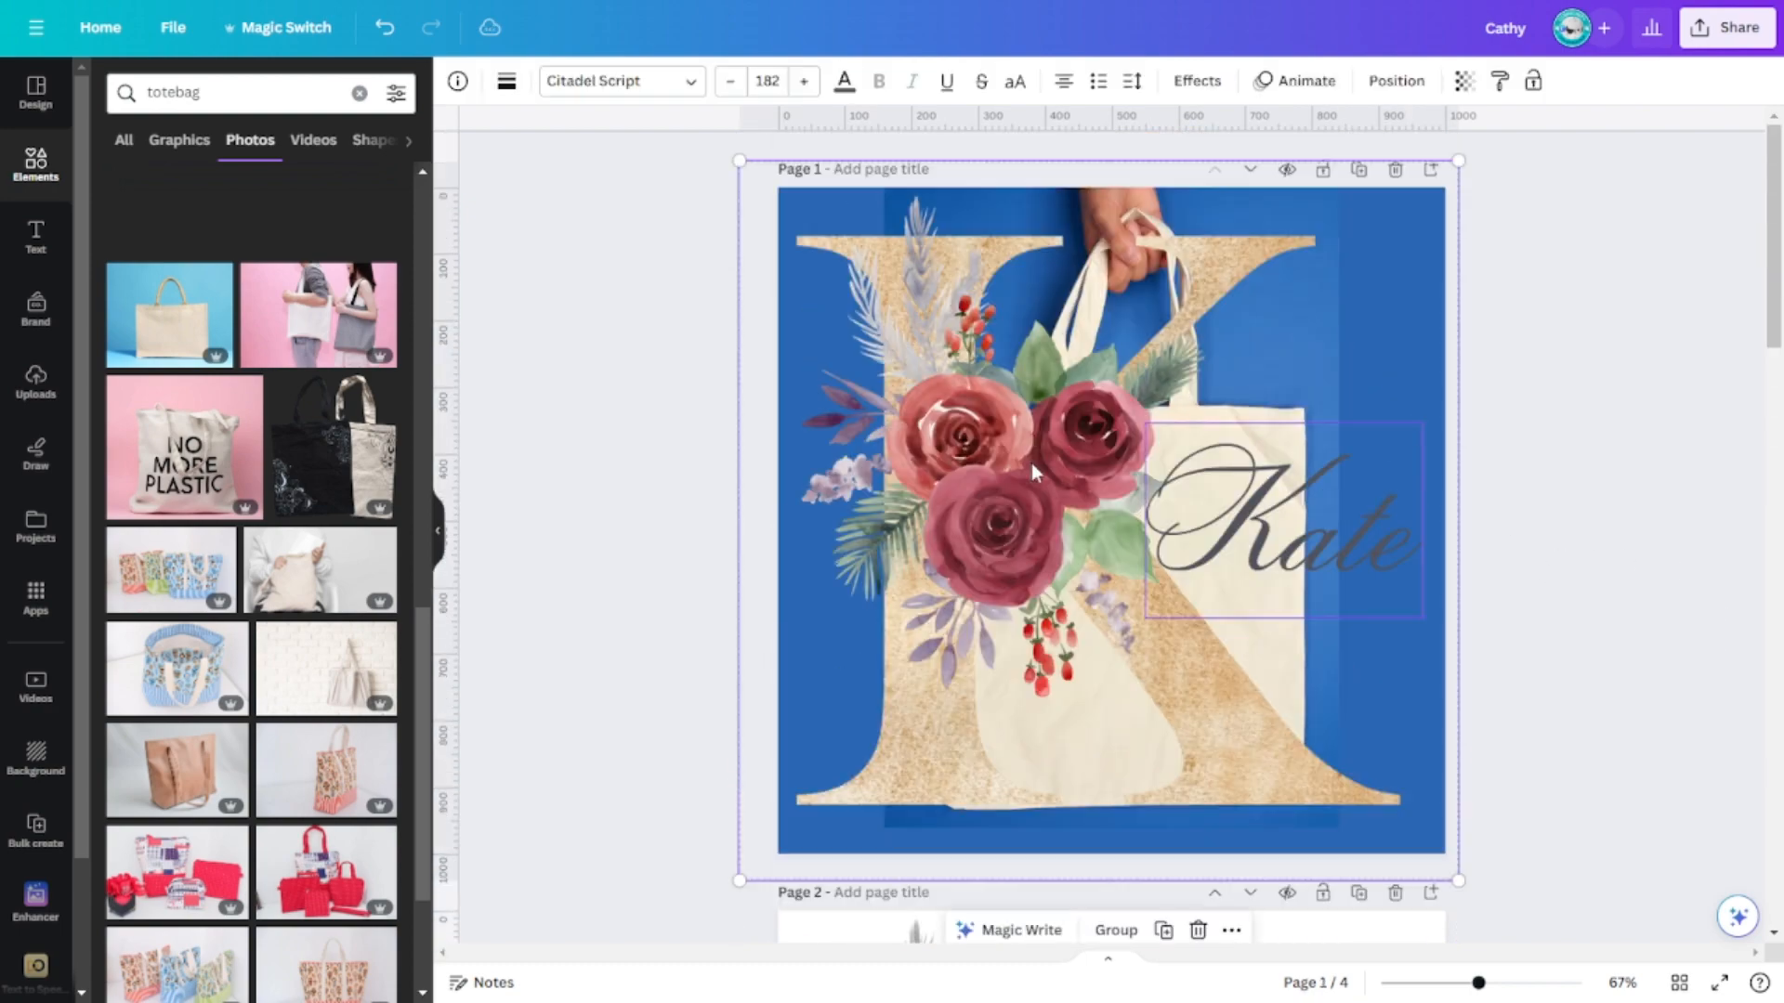
Scale the pasted letter and name down together to about font size 88.3 for the name and centre them on the bag's front
{"action": "left_click_drag", "start_coordinate": [734, 158], "coordinate": [1129, 548]}
{"action": "left_click_drag", "start_coordinate": [1291, 687], "coordinate": [1125, 587]}
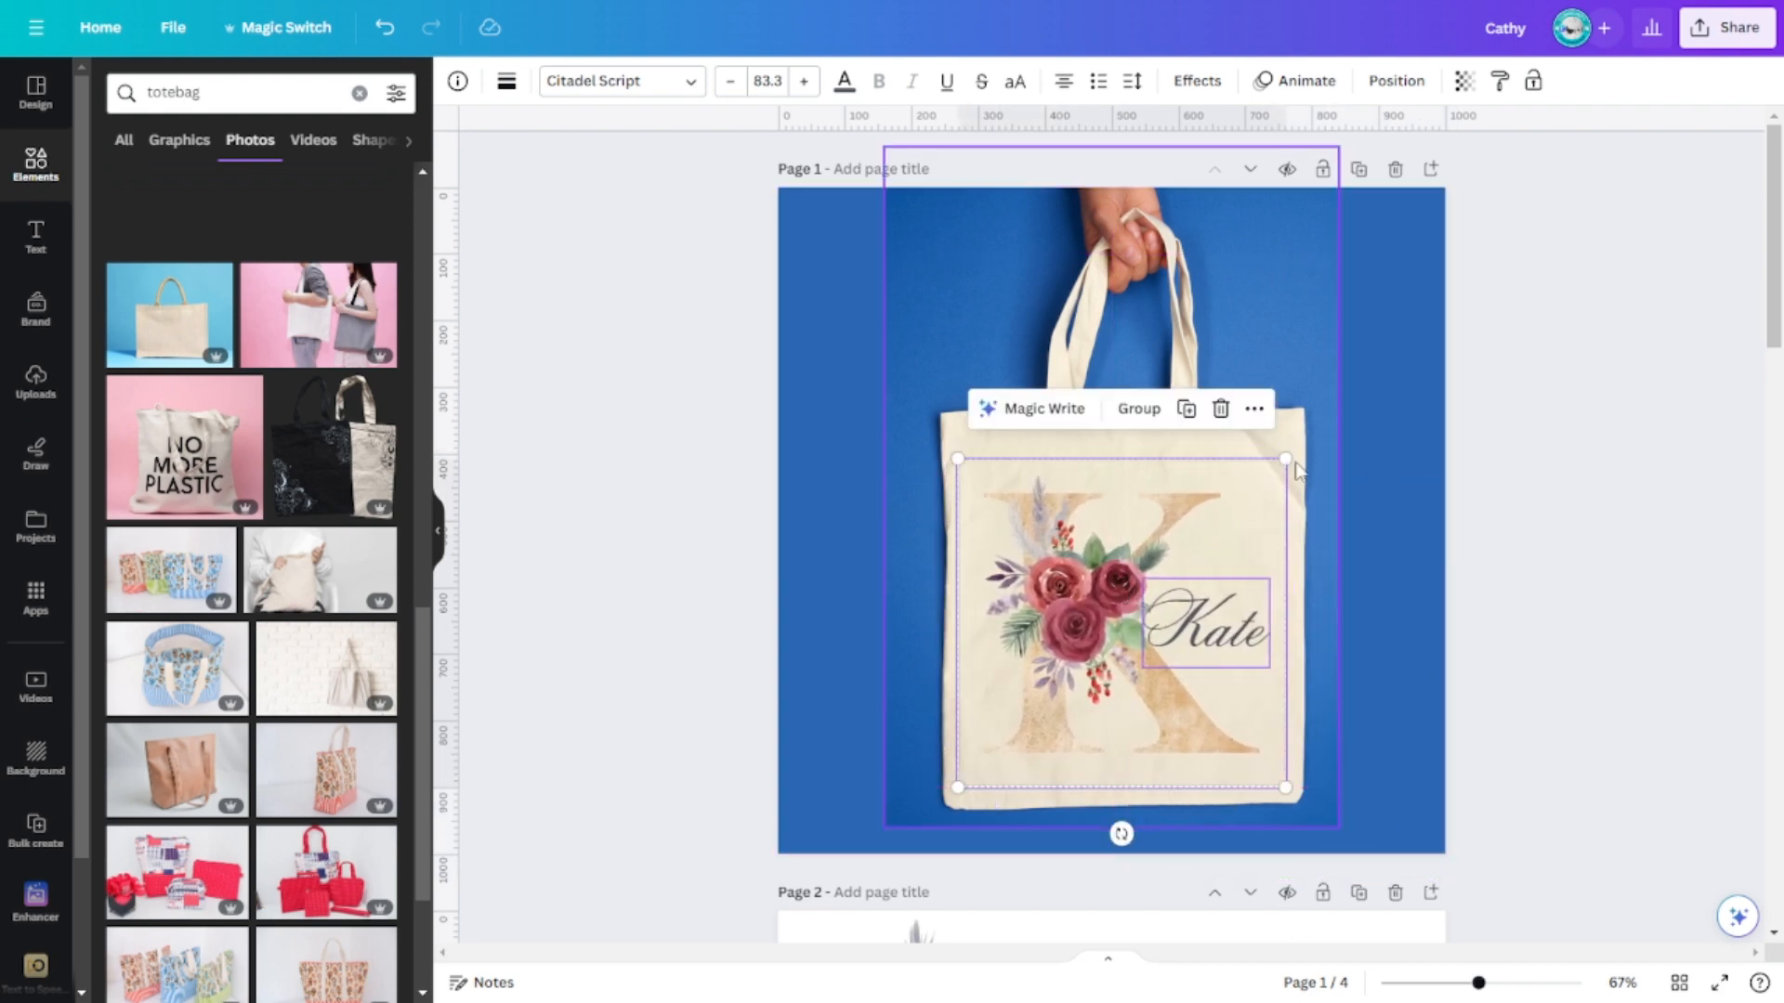
{"action": "left_click_drag", "start_coordinate": [1289, 459], "coordinate": [1309, 438]}
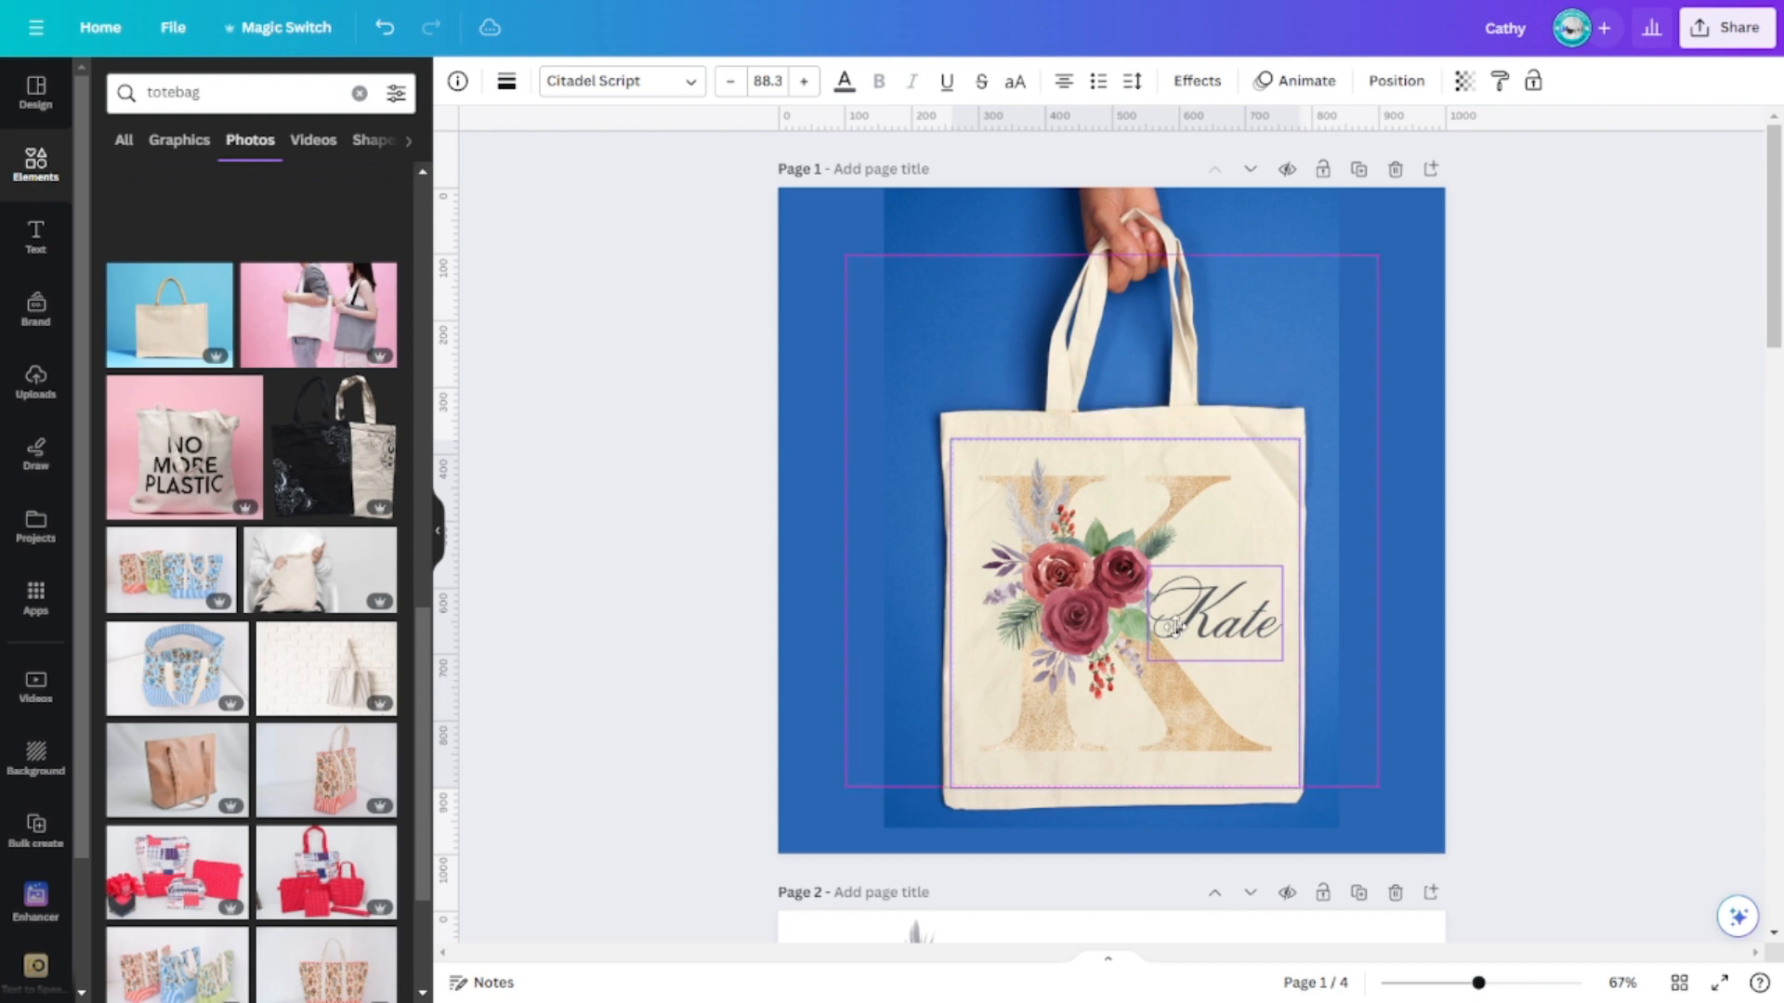
{"action": "left_click", "coordinate": [1550, 670]}
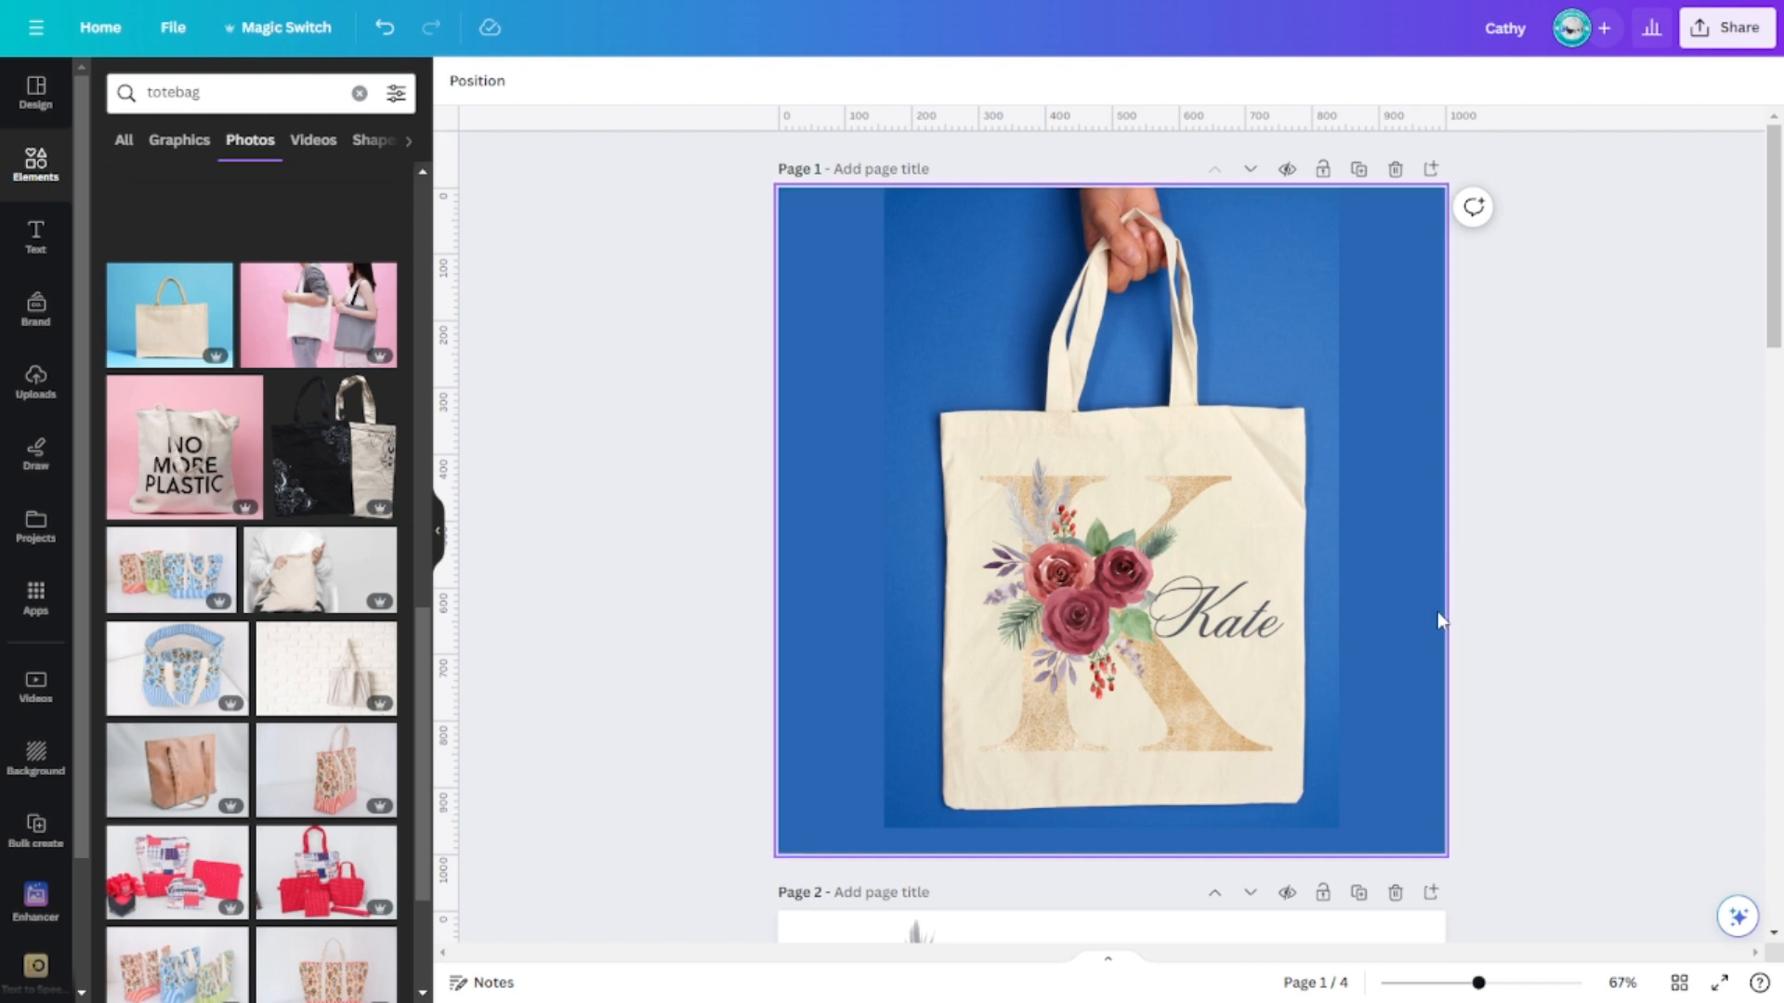
Collapse the photo search results and examine the floral letter K and script name on page 2 at 87% zoom
{"action": "left_click", "coordinate": [437, 527]}
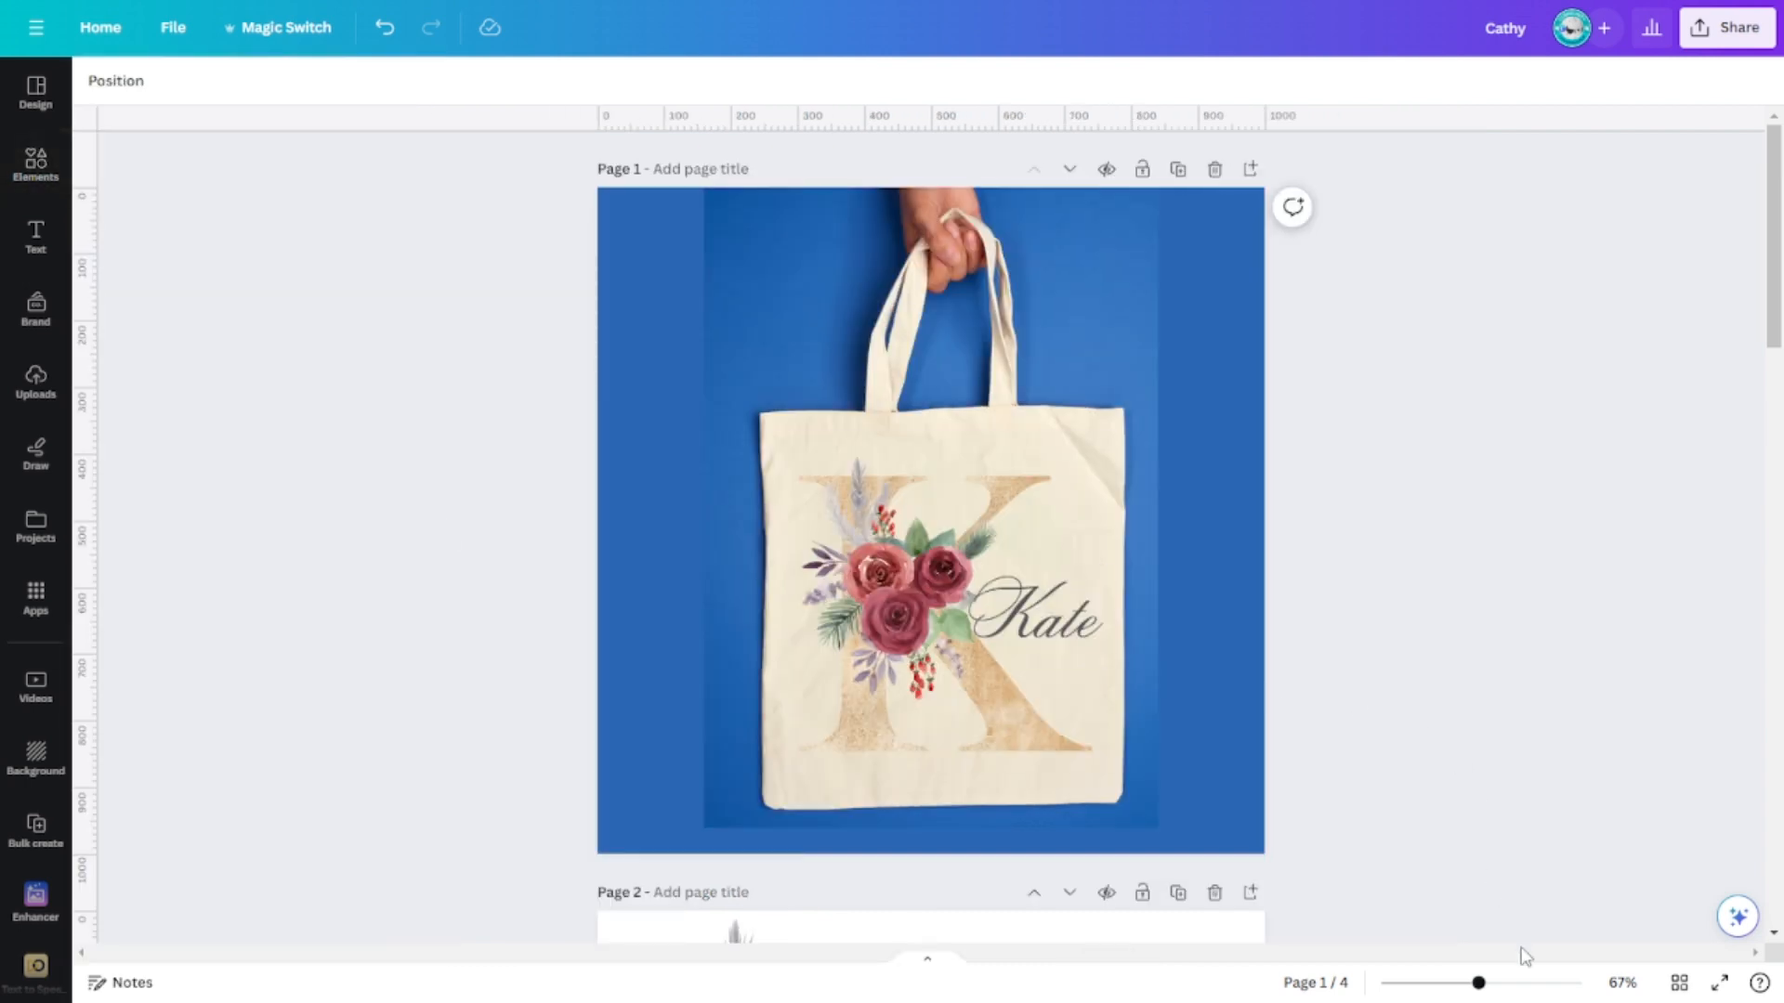
{"action": "left_click", "coordinate": [1491, 983]}
{"action": "scroll", "coordinate": [1388, 699], "scroll_direction": "down", "scroll_amount": 7}
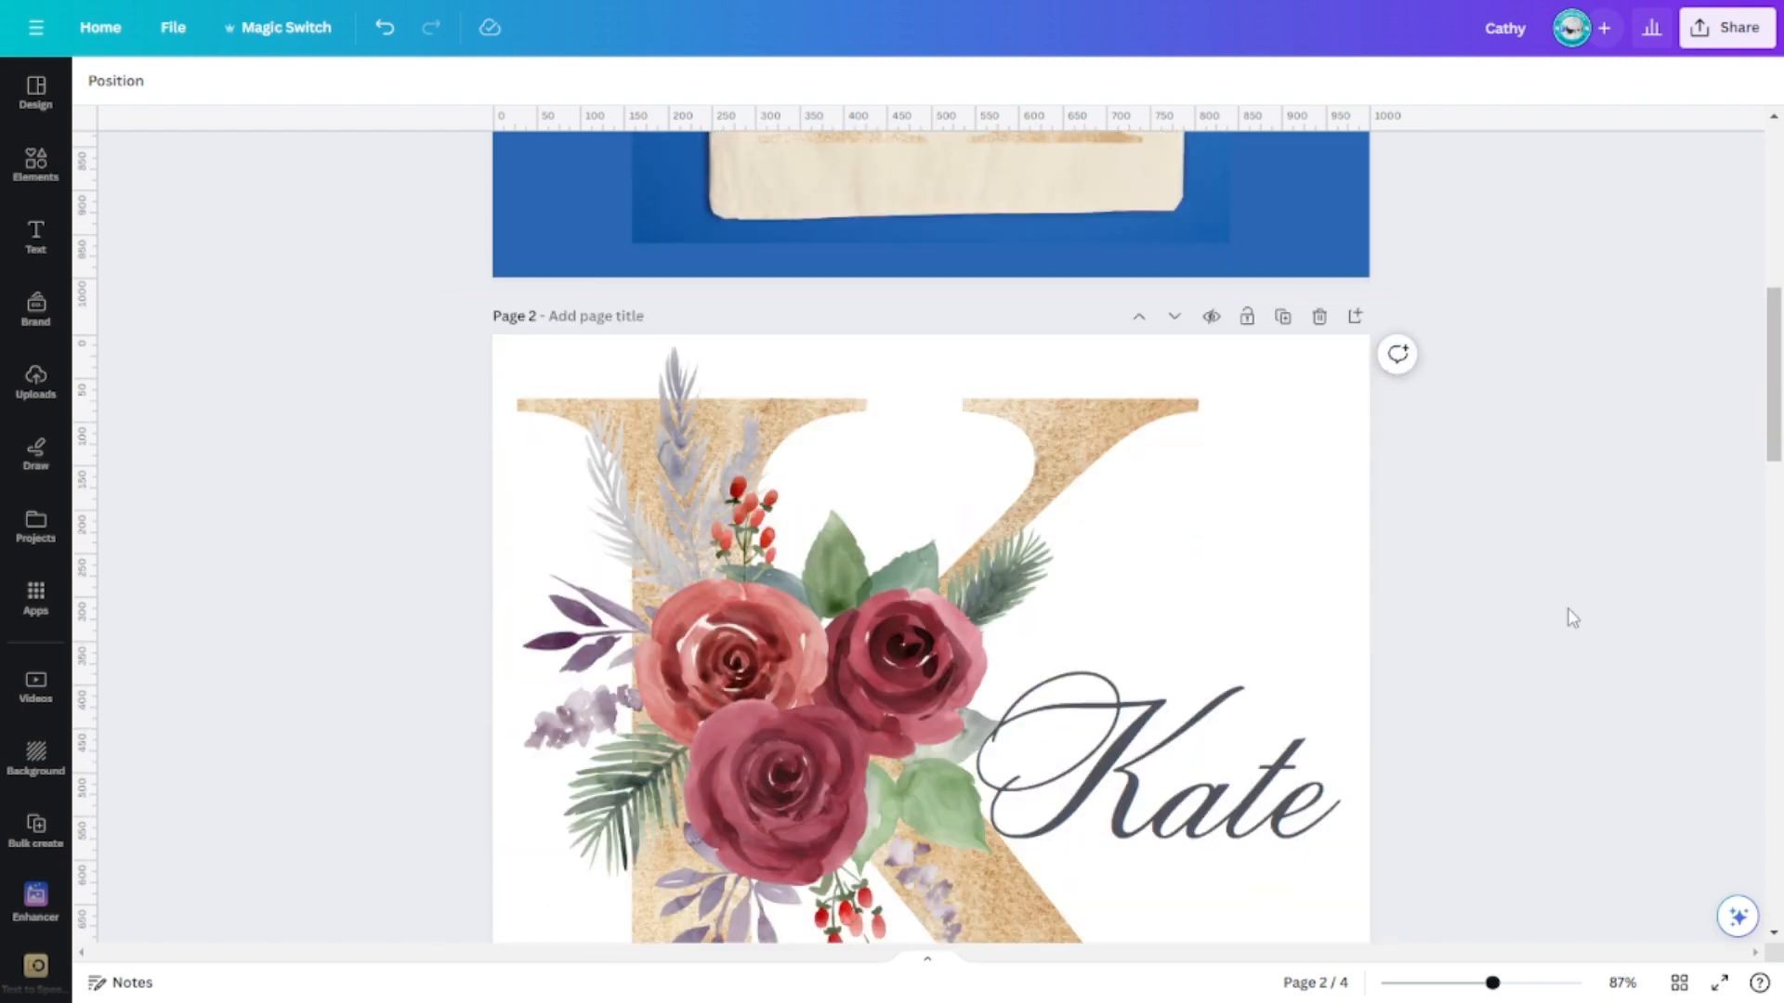
{"action": "scroll", "coordinate": [1527, 607], "scroll_direction": "down", "scroll_amount": 3}
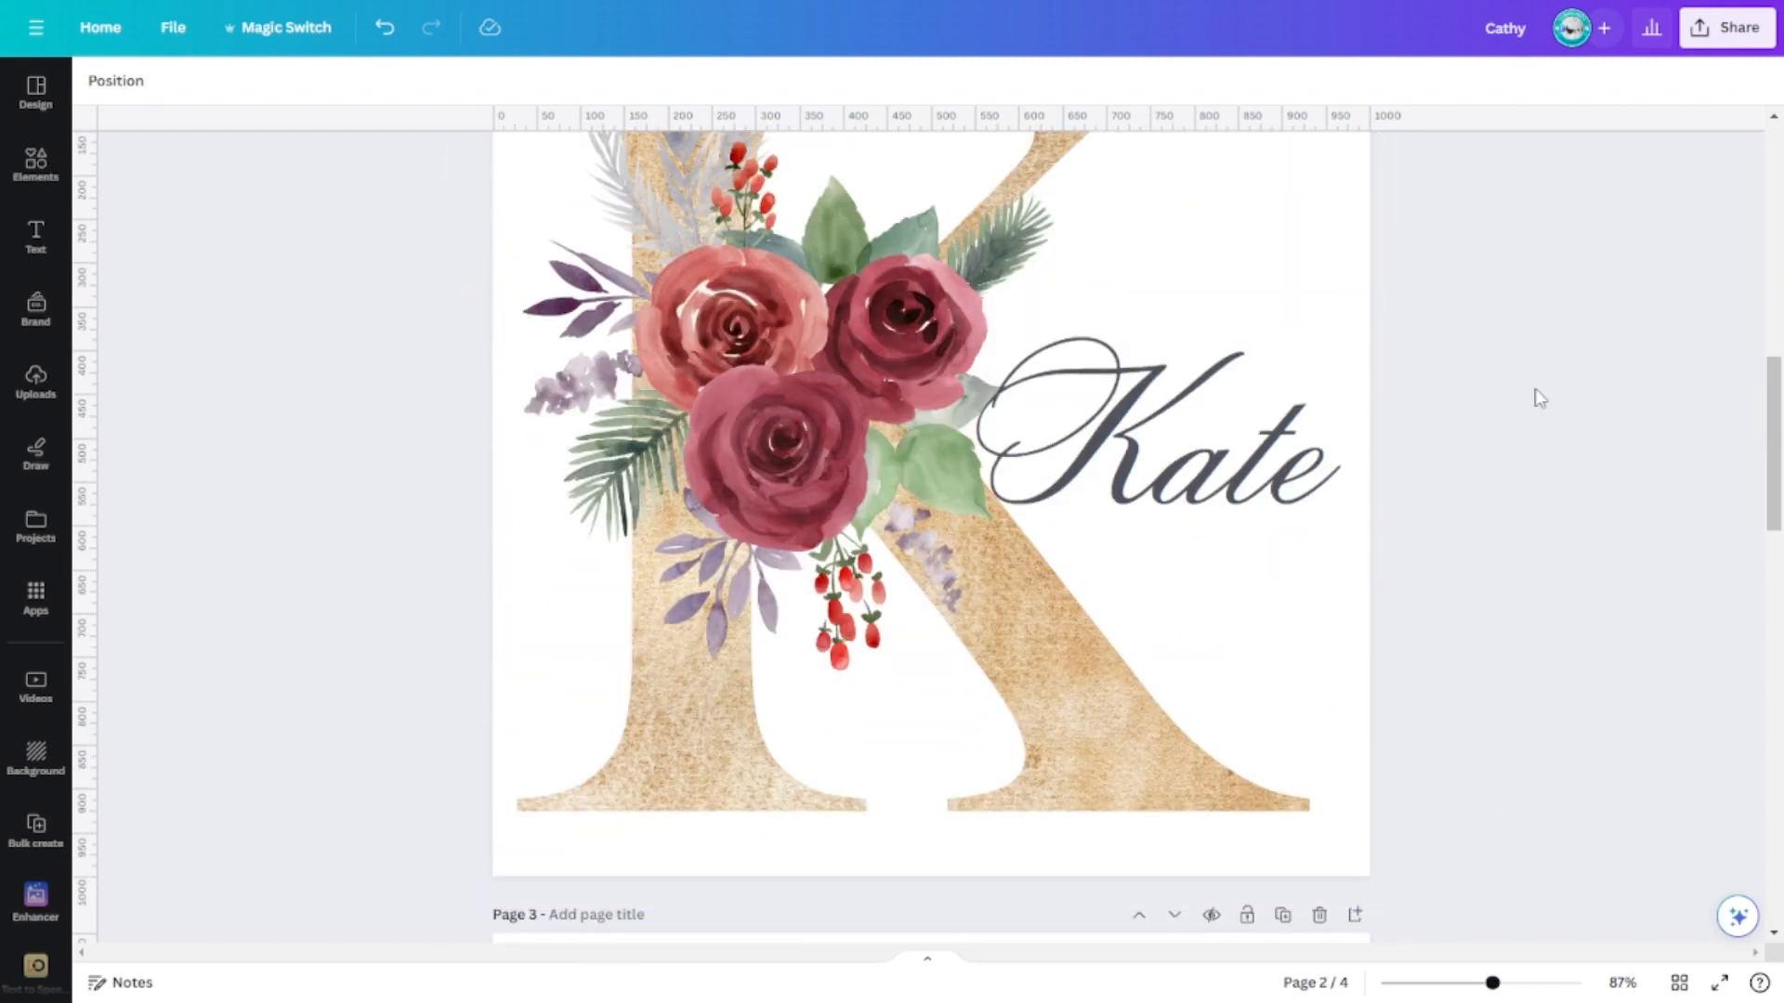
{"action": "scroll", "coordinate": [1296, 458], "scroll_direction": "up", "scroll_amount": 2}
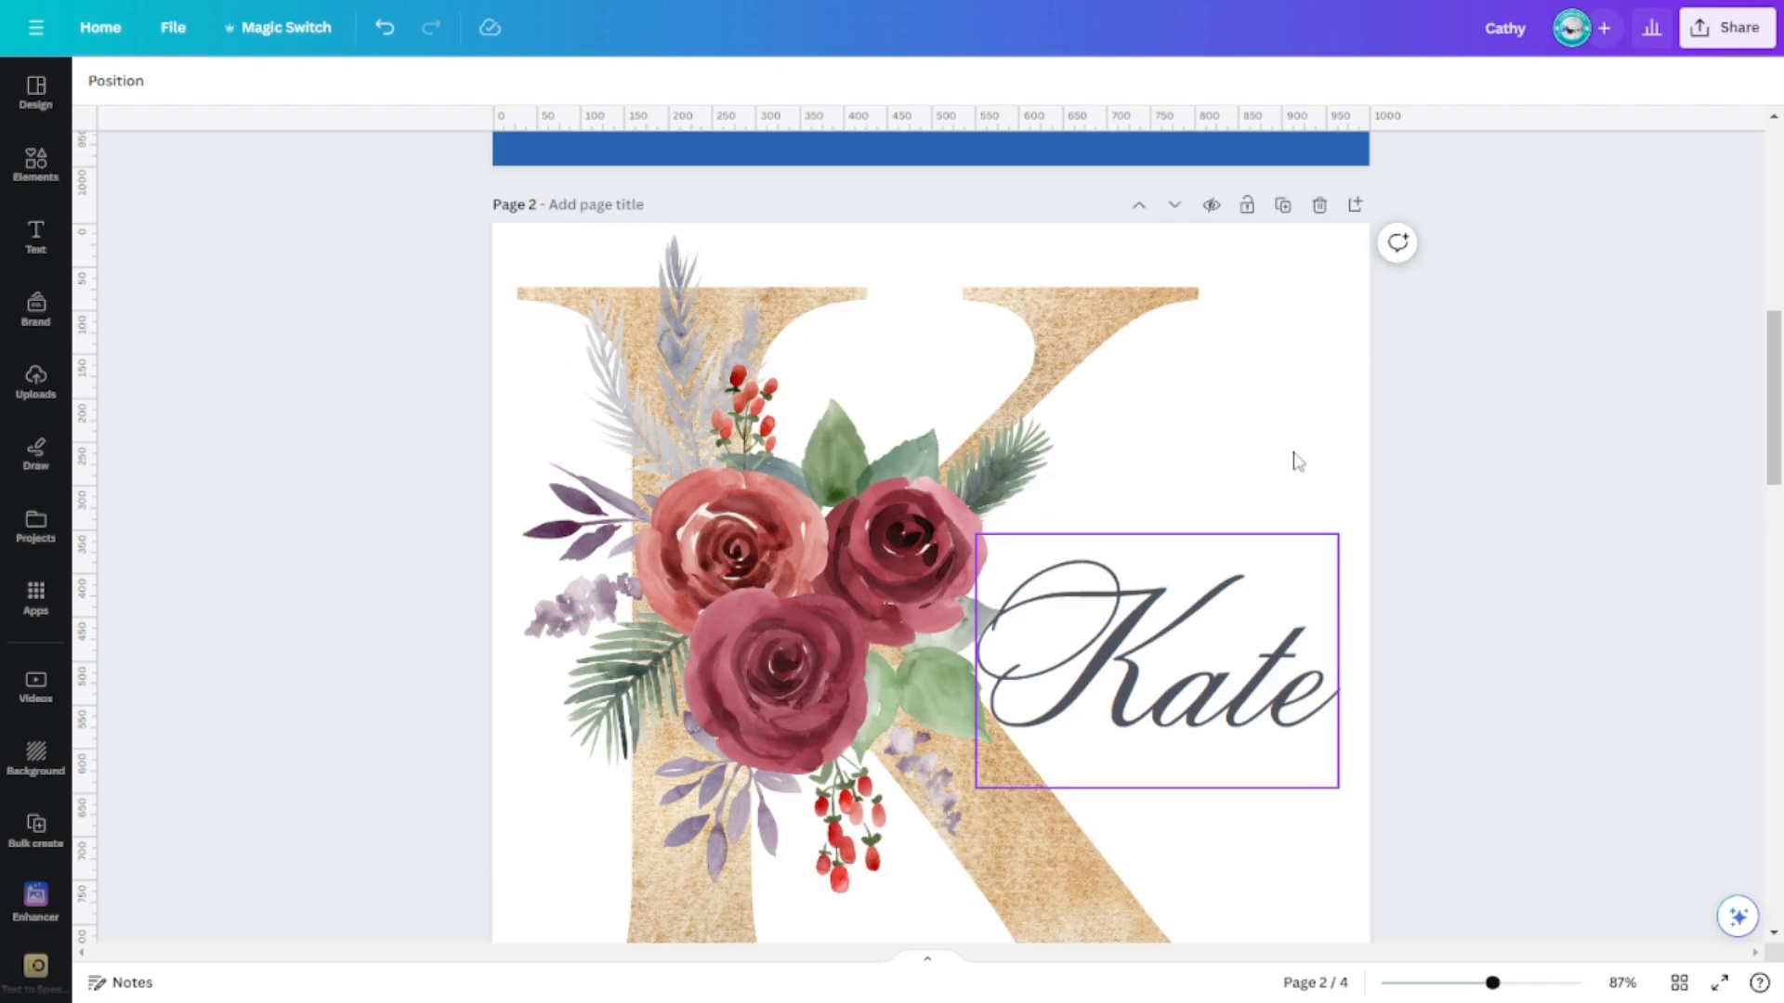
Review the design's download settings, including the PNG transparent background option and the available file types, and close them without downloading
{"action": "left_click", "coordinate": [1724, 31]}
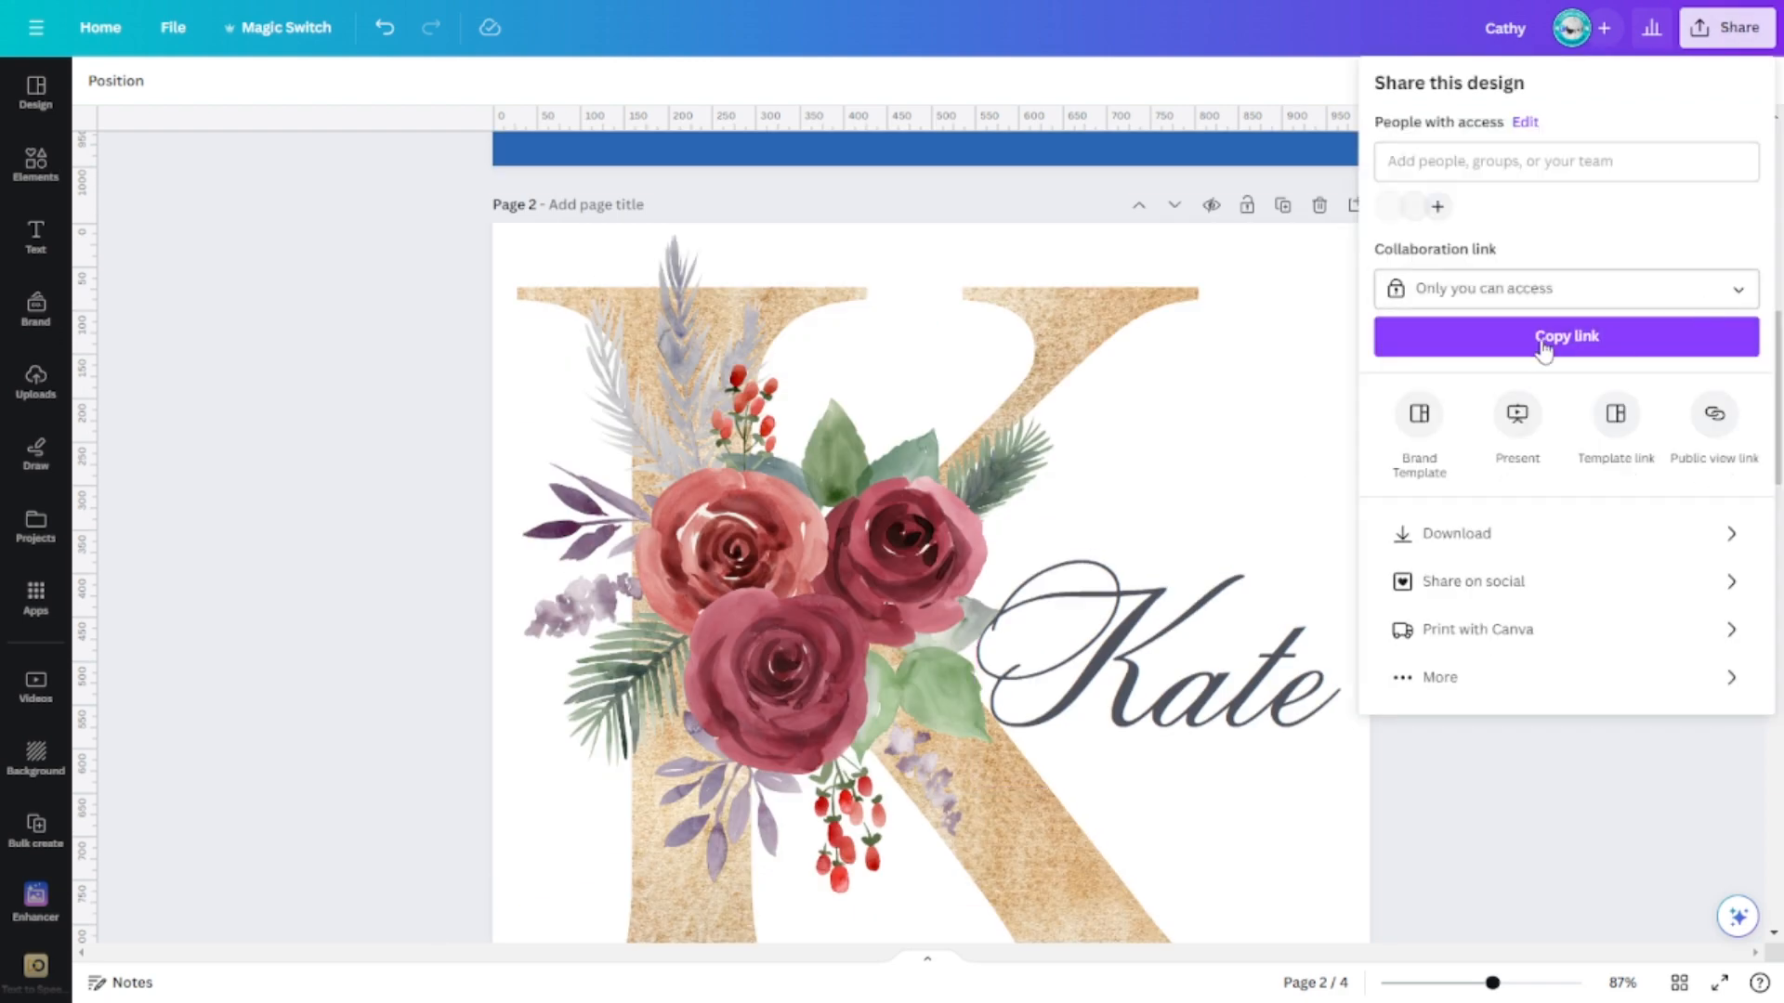
{"action": "left_click", "coordinate": [1509, 540]}
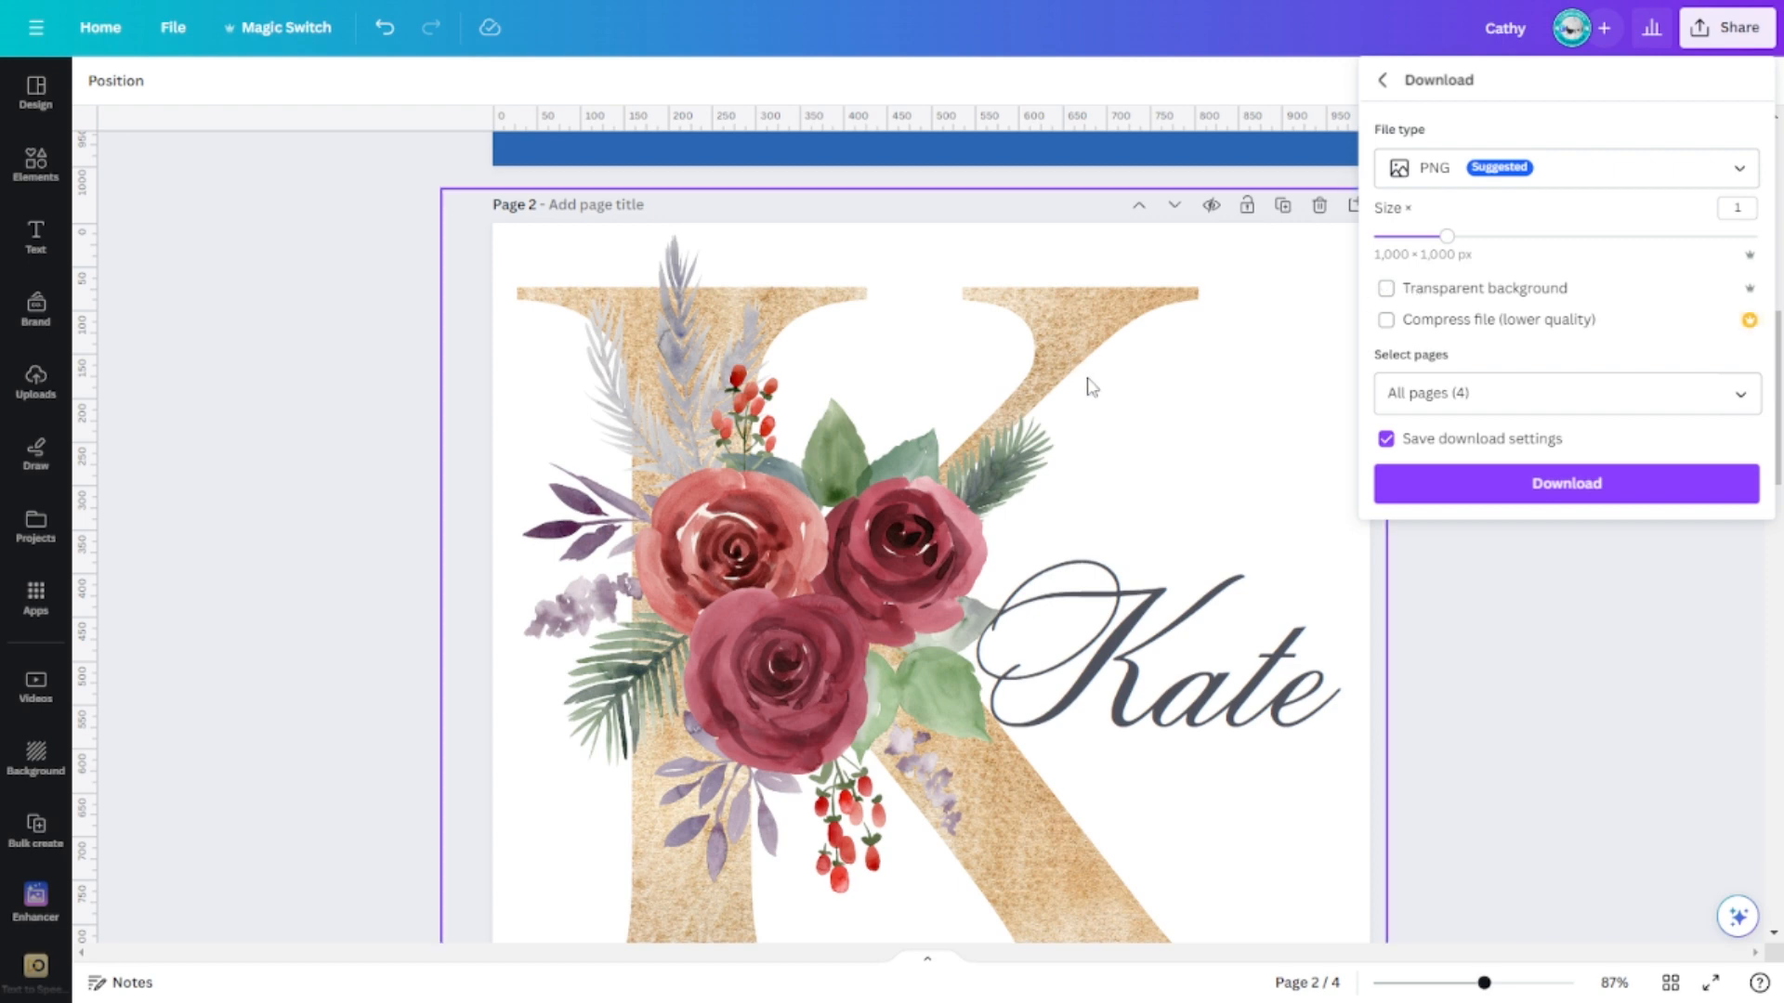
{"action": "left_click", "coordinate": [1386, 289]}
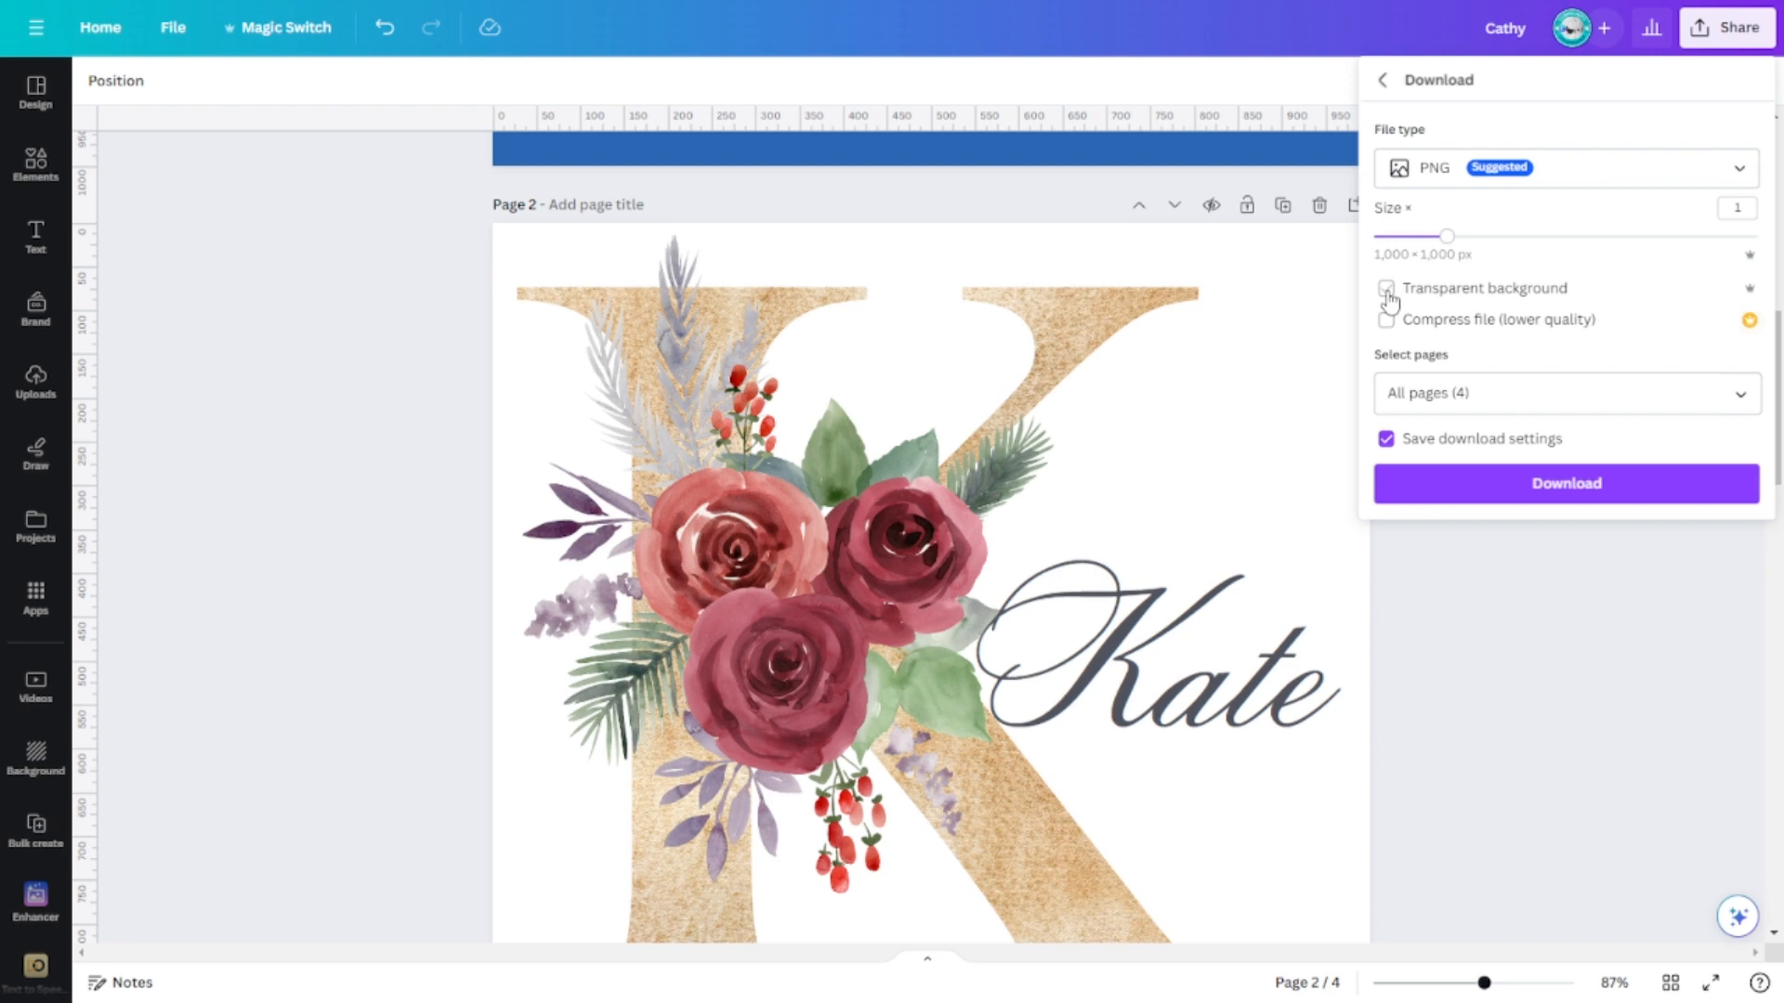
{"action": "left_click", "coordinate": [1550, 176]}
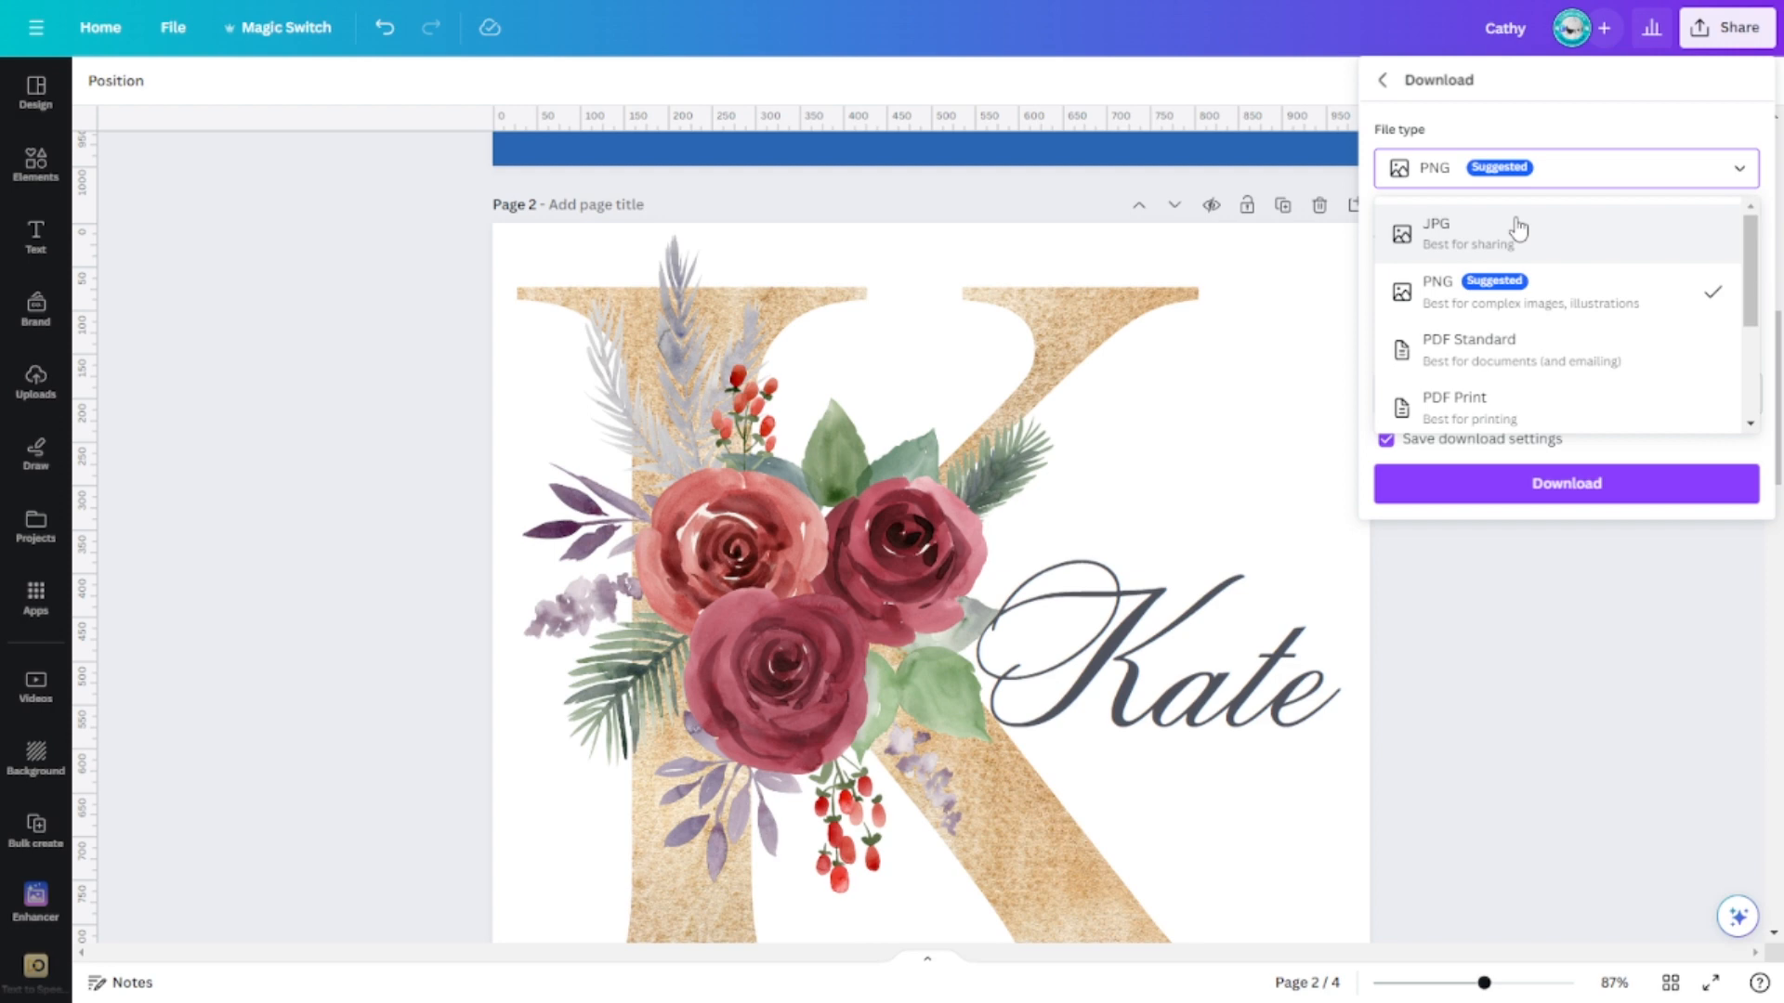
{"action": "left_click", "coordinate": [1525, 623]}
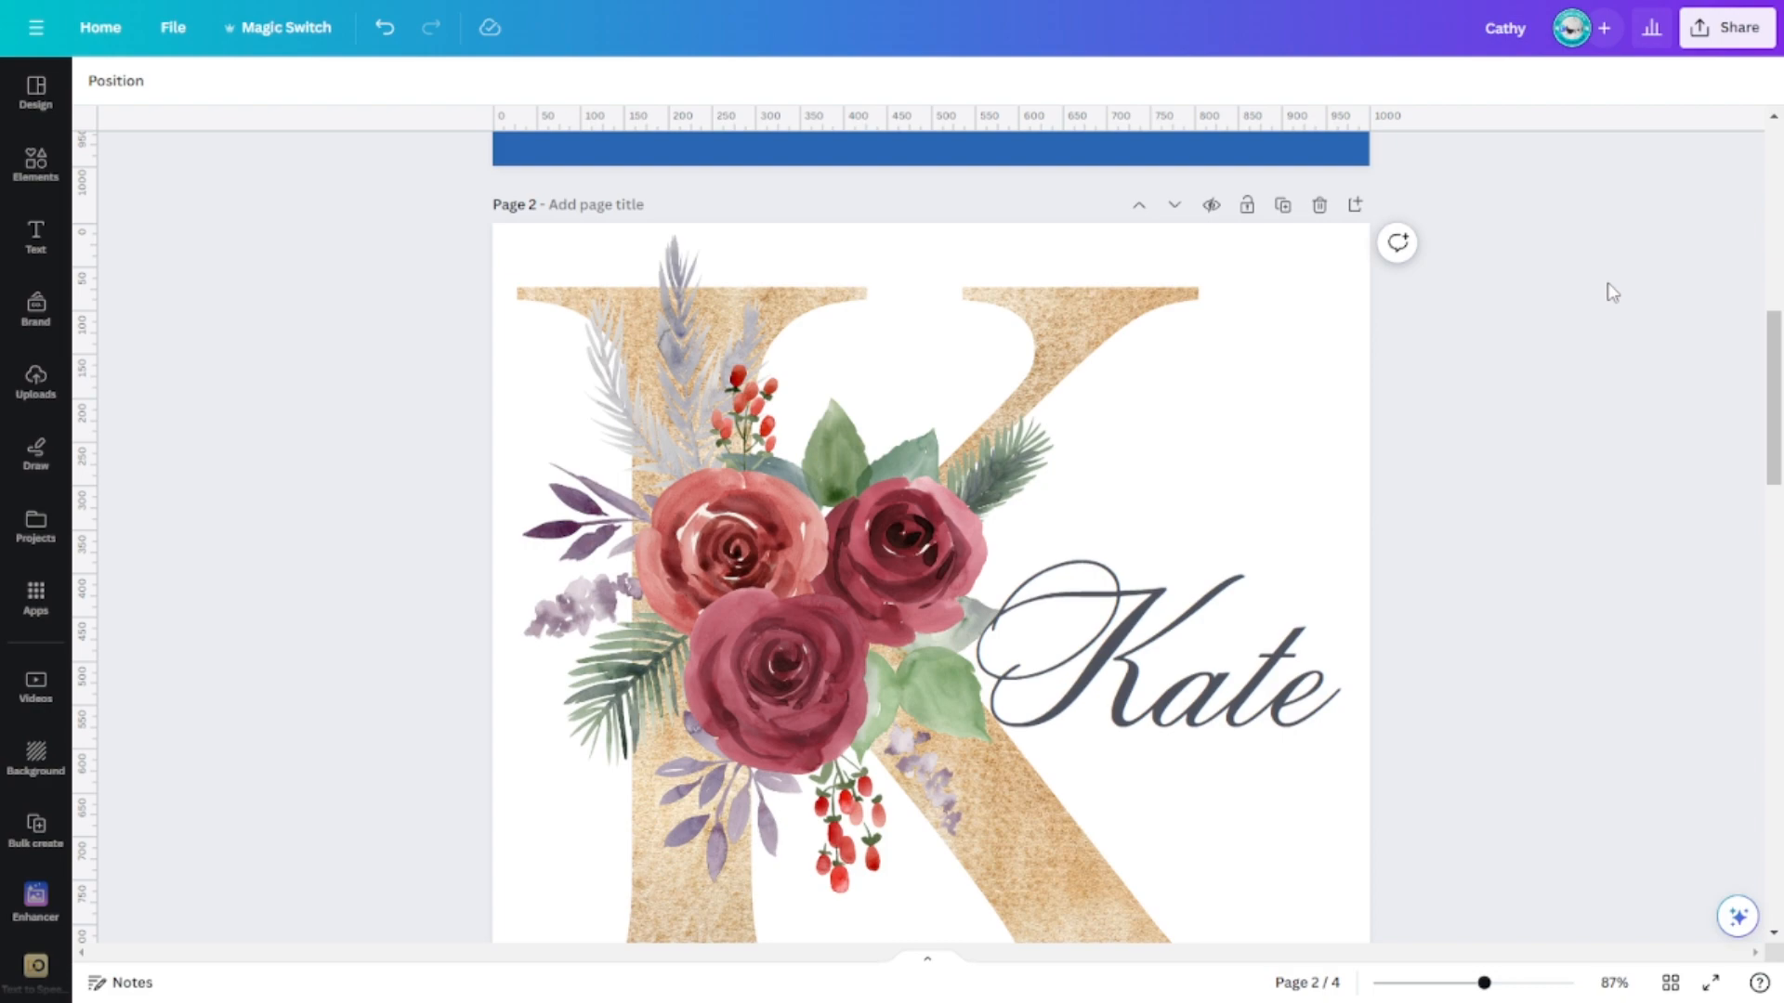
Examine the finished tote bag mockup on page 1 and the floral initial designs on pages 2 to 4
{"action": "scroll", "coordinate": [1487, 762], "scroll_direction": "down", "scroll_amount": 5}
{"action": "scroll", "coordinate": [1175, 518], "scroll_direction": "up", "scroll_amount": 4}
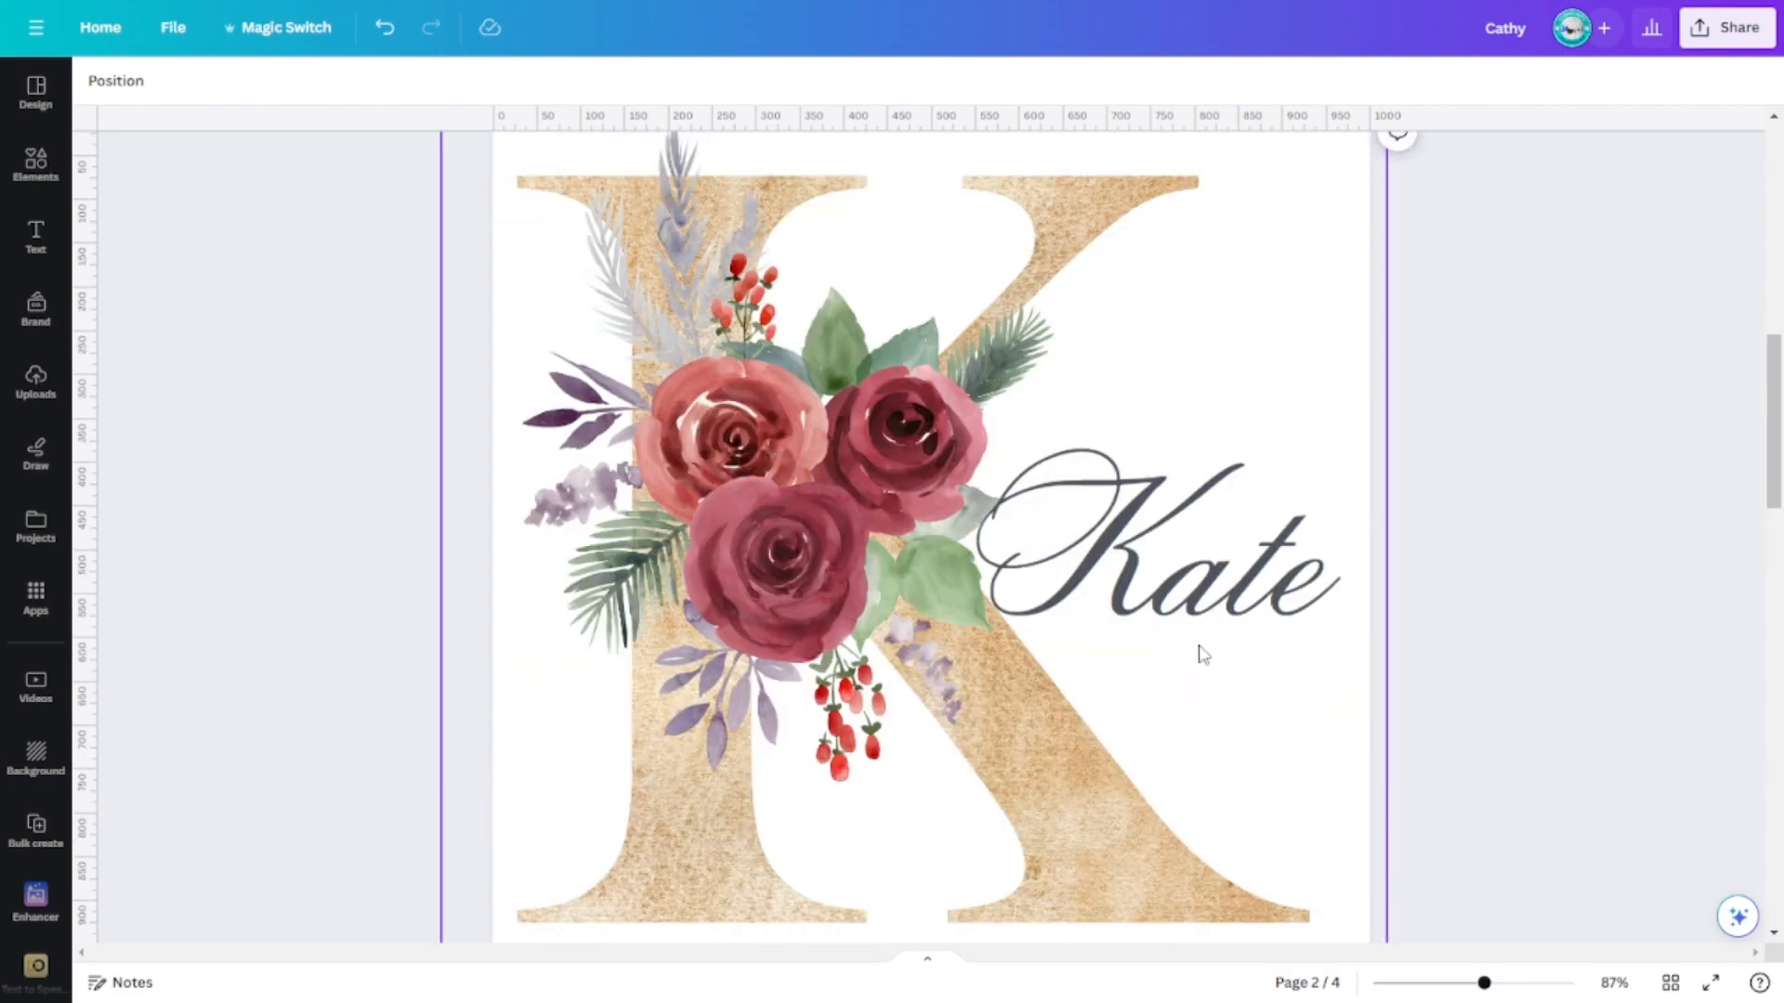
{"action": "left_click", "coordinate": [1455, 983]}
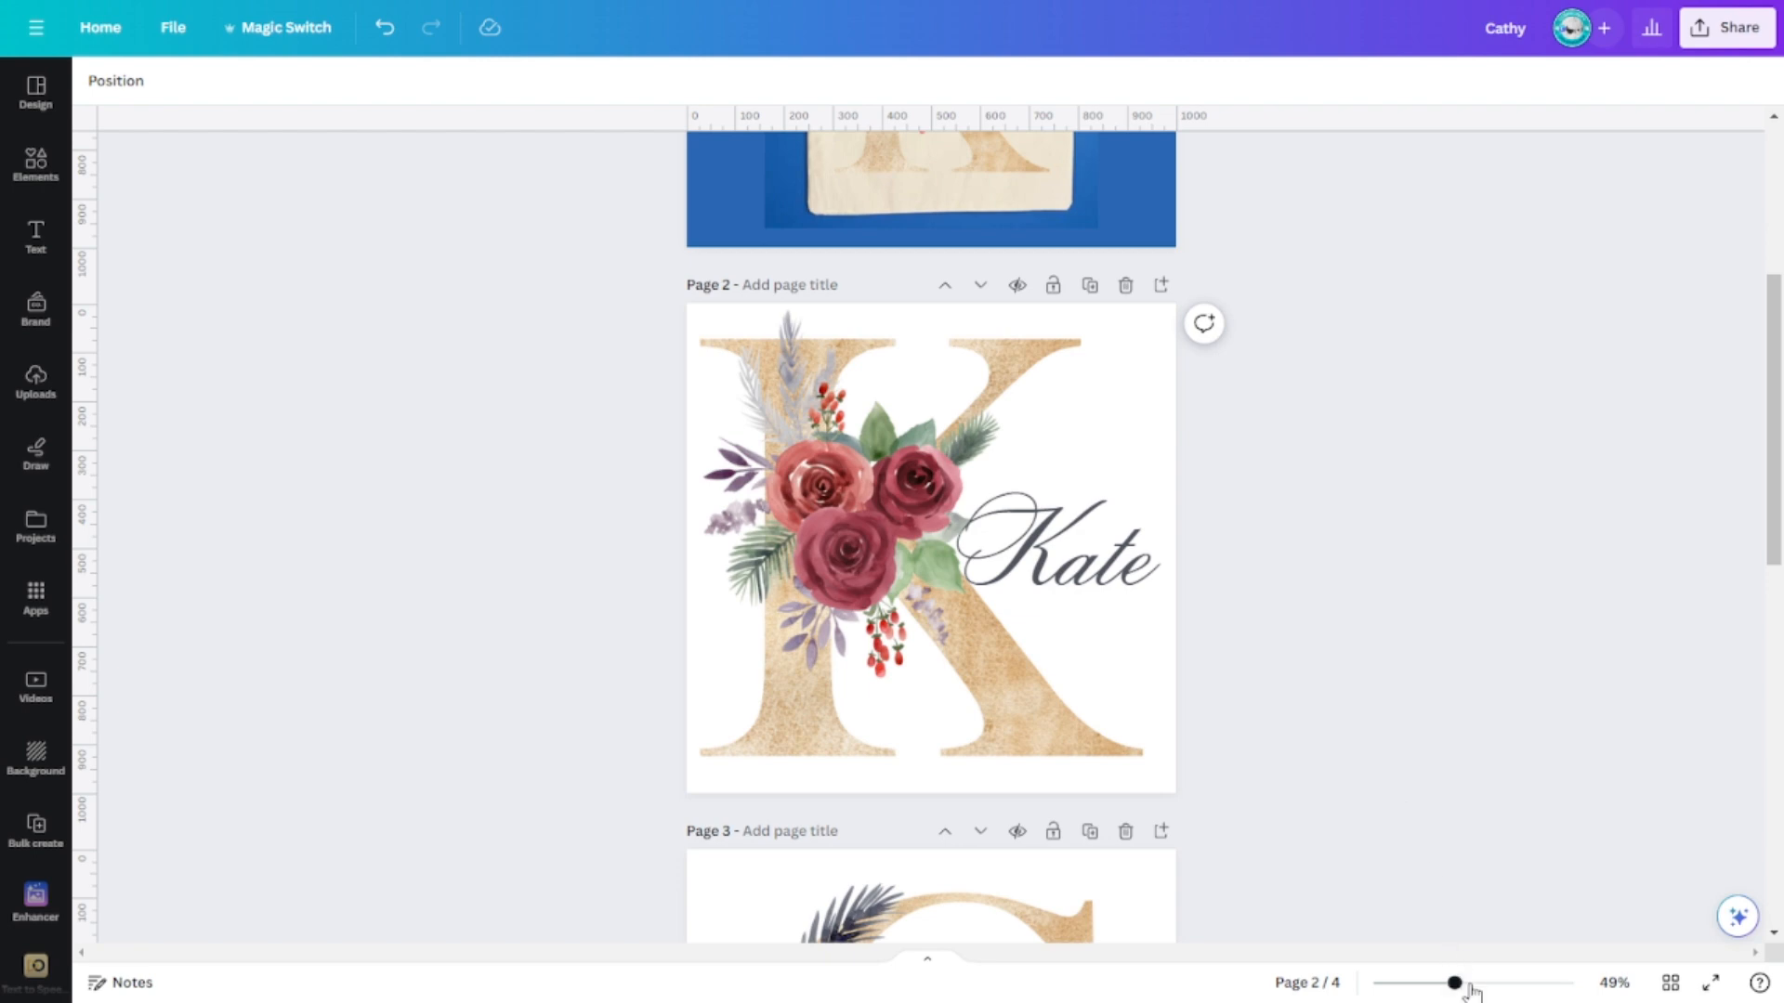
{"action": "left_click", "coordinate": [1475, 985]}
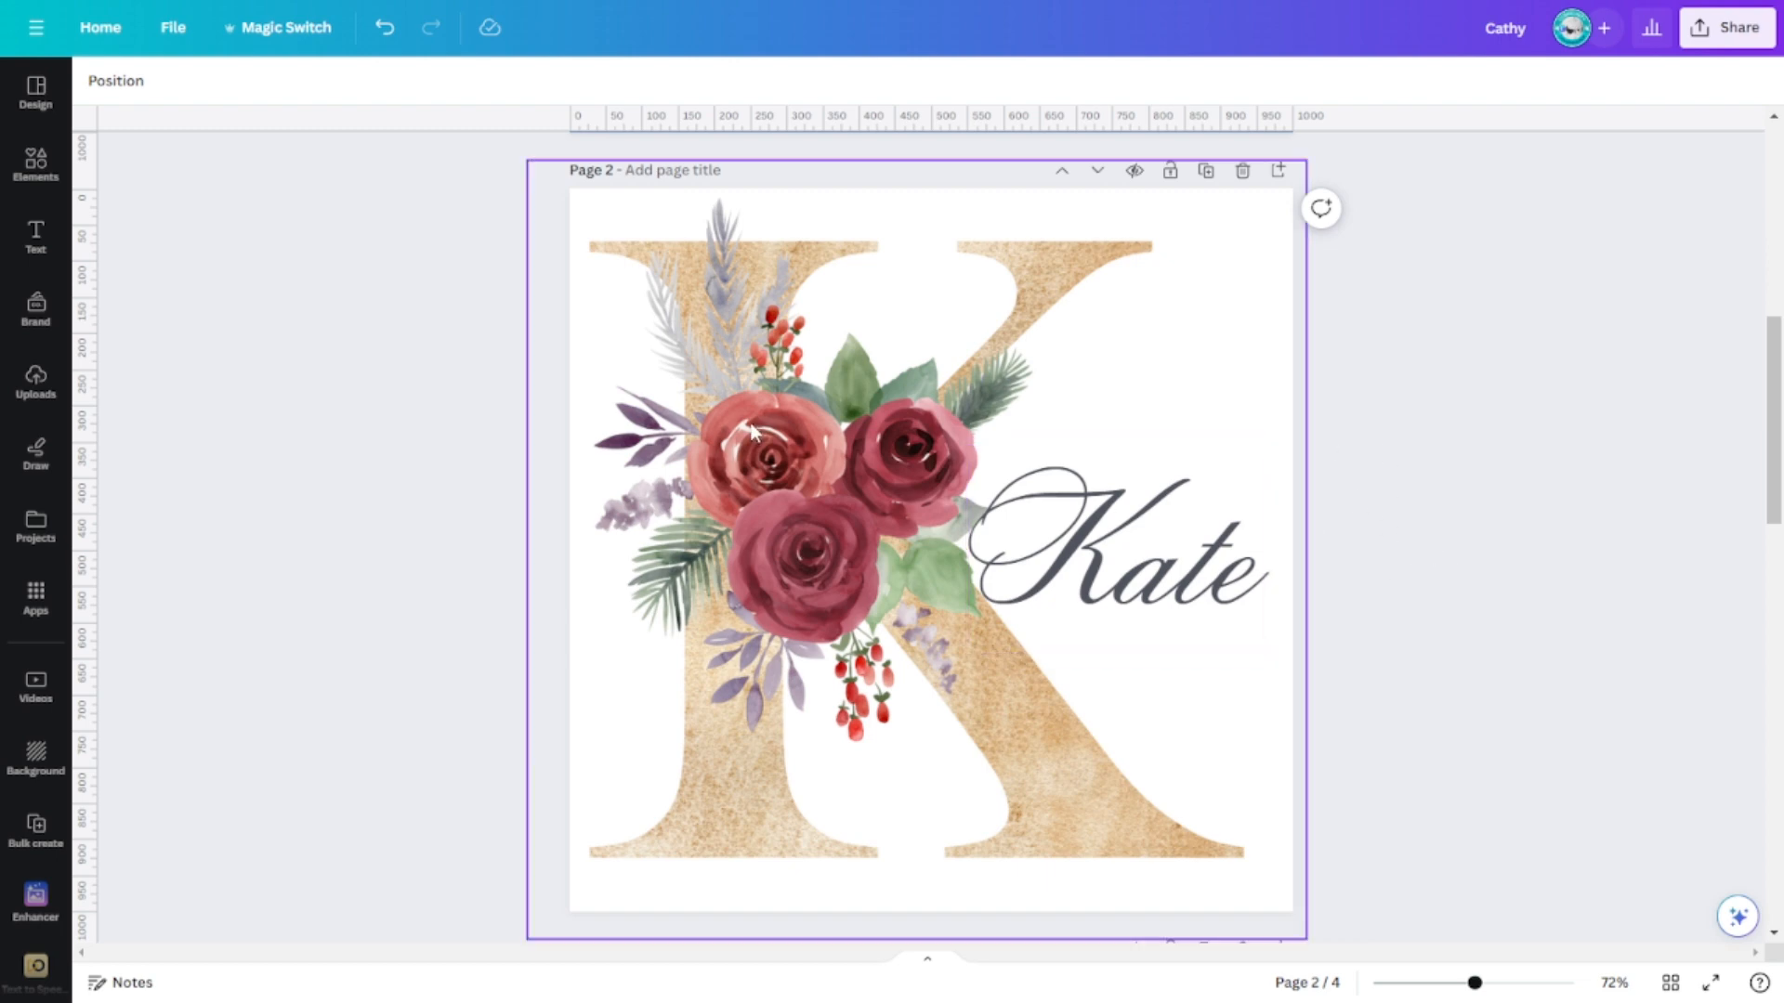
{"action": "scroll", "coordinate": [1352, 669], "scroll_direction": "up", "scroll_amount": 5}
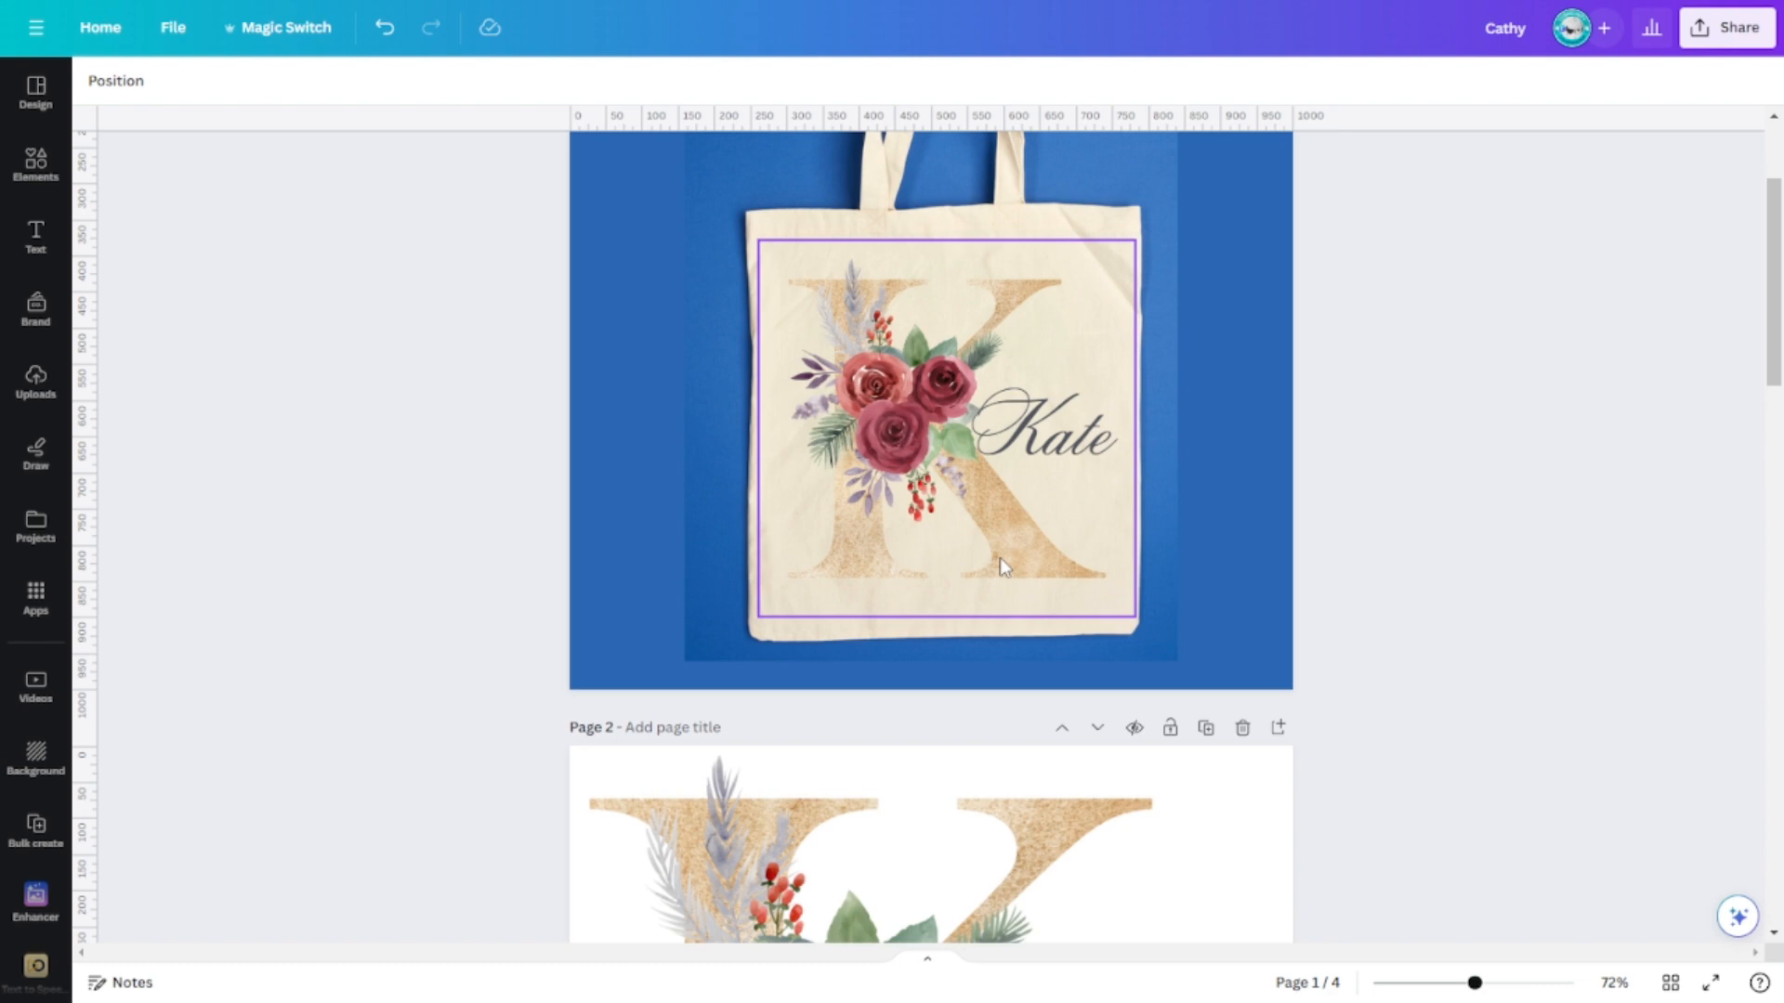
{"action": "scroll", "coordinate": [1550, 660], "scroll_direction": "up", "scroll_amount": 2}
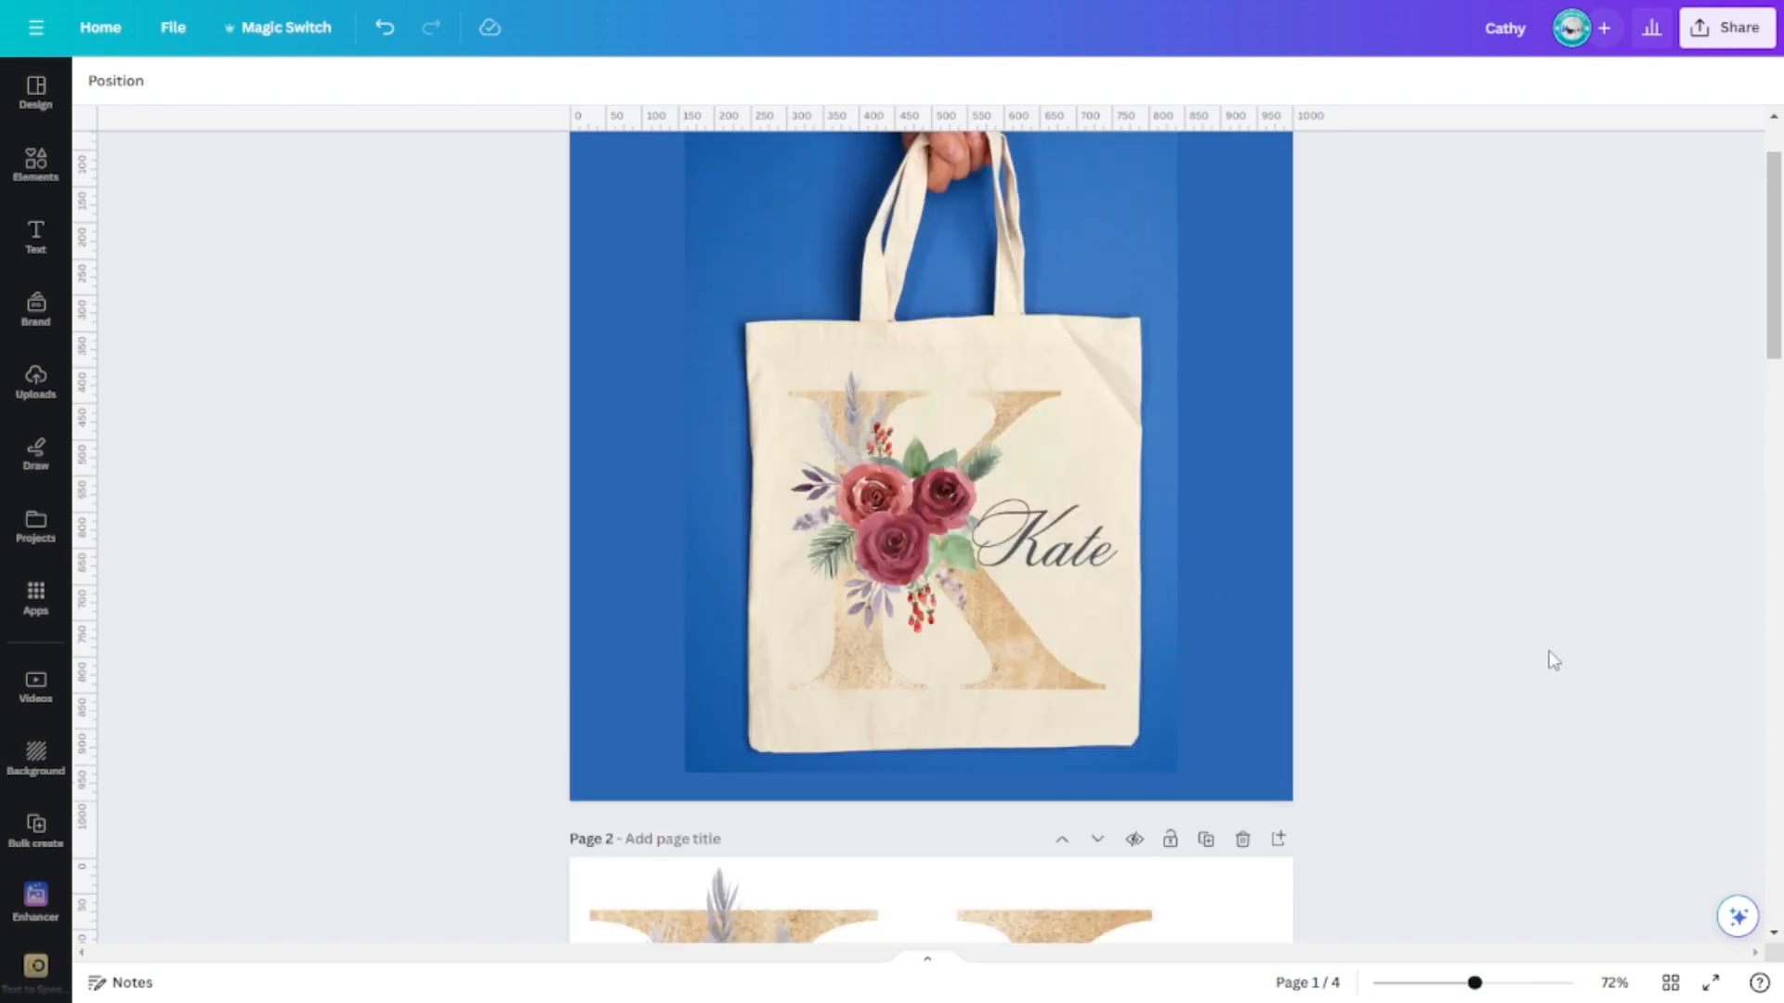
{"action": "scroll", "coordinate": [1554, 661], "scroll_direction": "up", "scroll_amount": 2}
{"action": "scroll", "coordinate": [1467, 475], "scroll_direction": "down", "scroll_amount": 20}
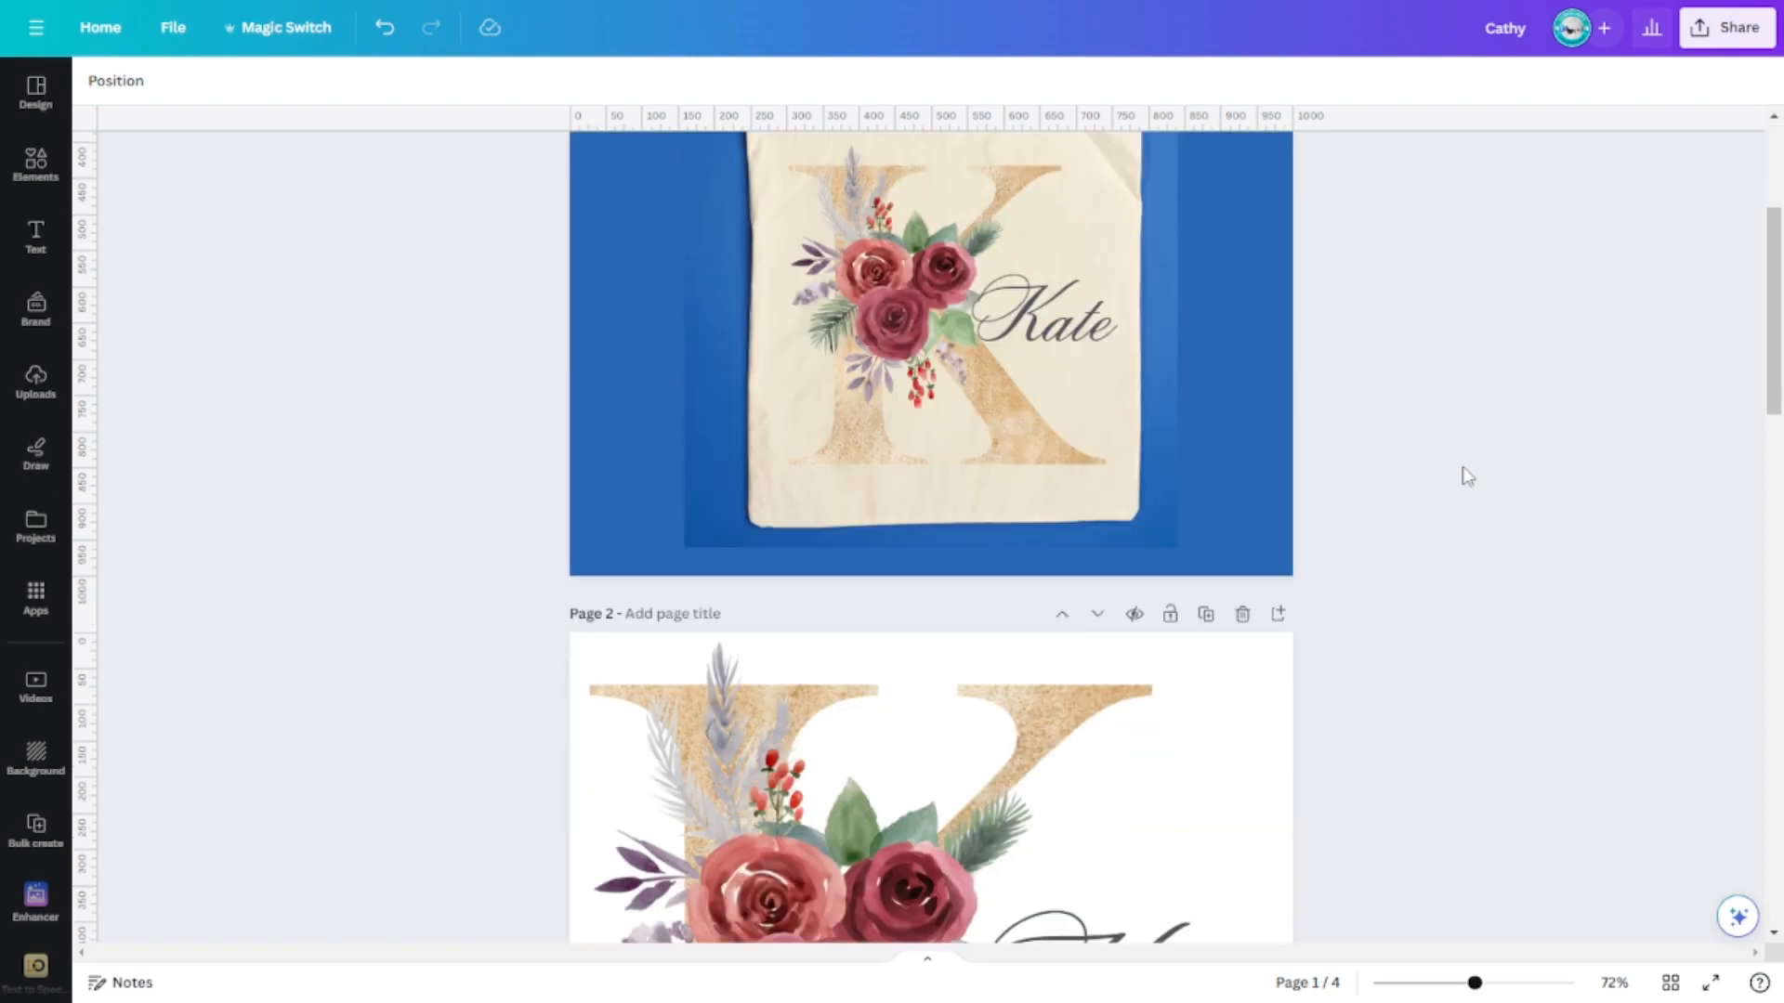
{"action": "scroll", "coordinate": [1467, 475], "scroll_direction": "down", "scroll_amount": 9}
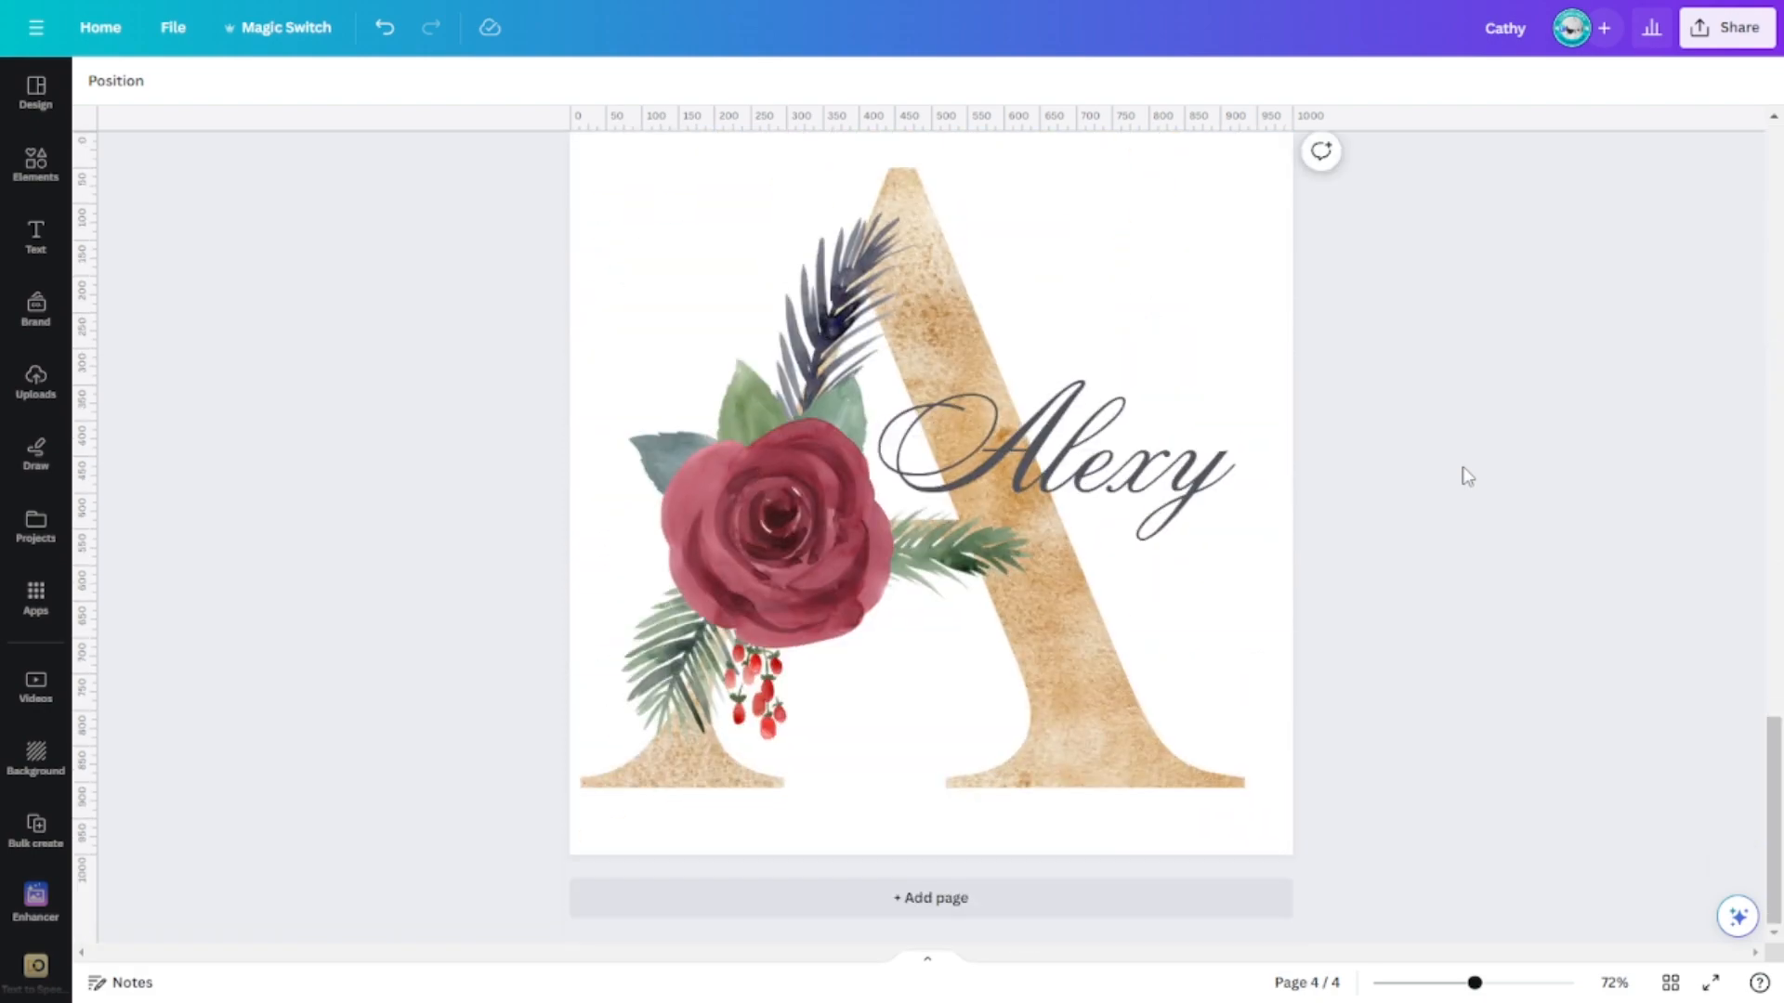